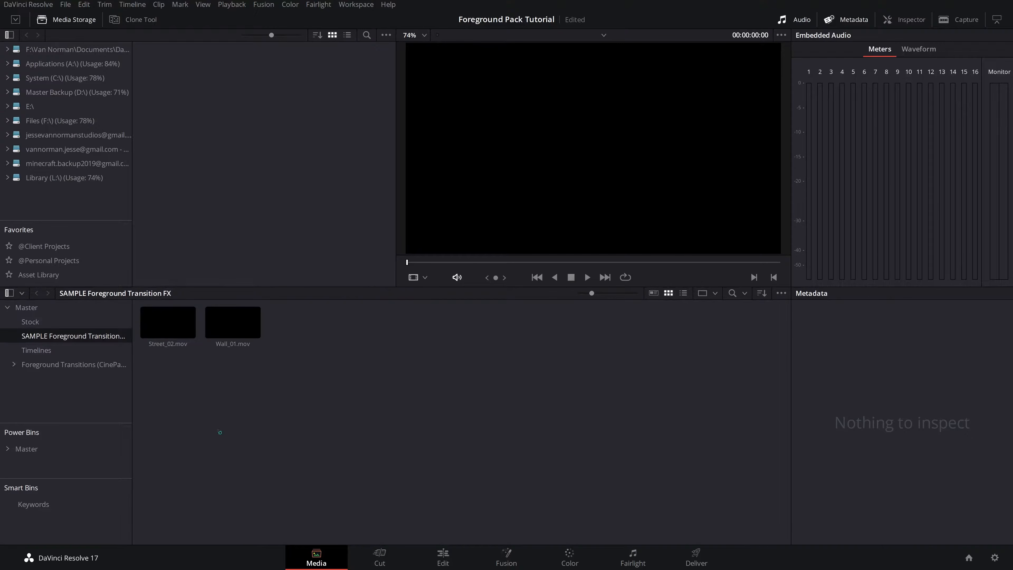
- Preview the Street_02.mov and Wall_01.mov foreground clips in the viewer
click(168, 322)
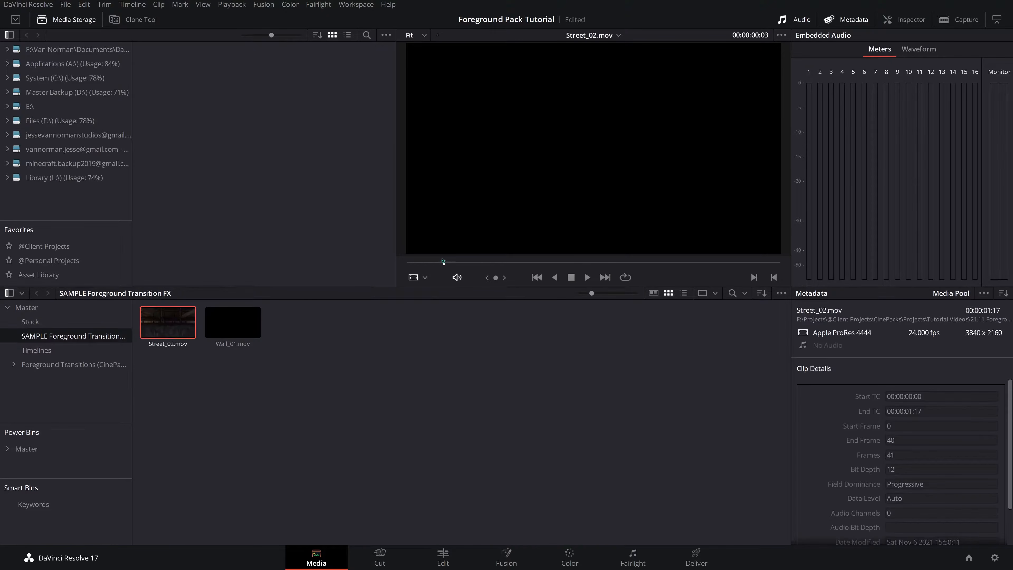
drag(443, 261, 781, 281)
click(226, 322)
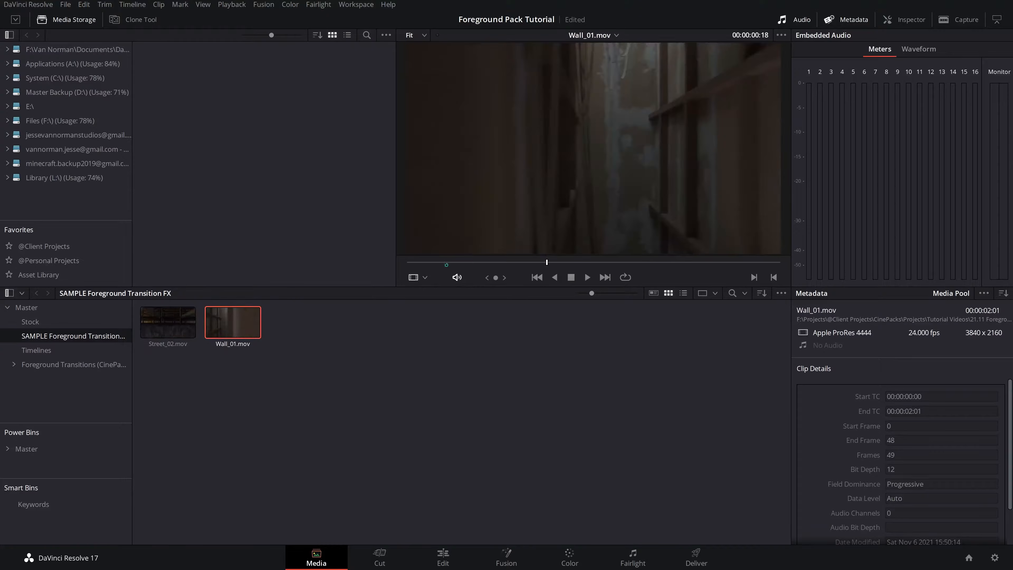
mouse_move(420, 263)
mouse_down()
mouse_move(406, 264)
mouse_move(785, 276)
mouse_up()
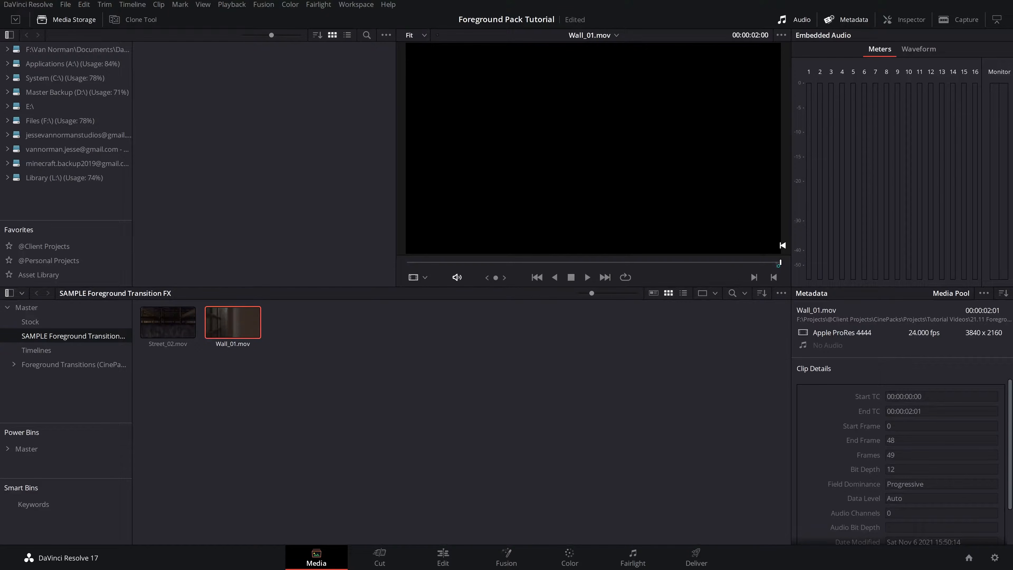
- Switch to the Edit page, open the Stock bin and place 03.mp4 at the start of Video 1
click(443, 557)
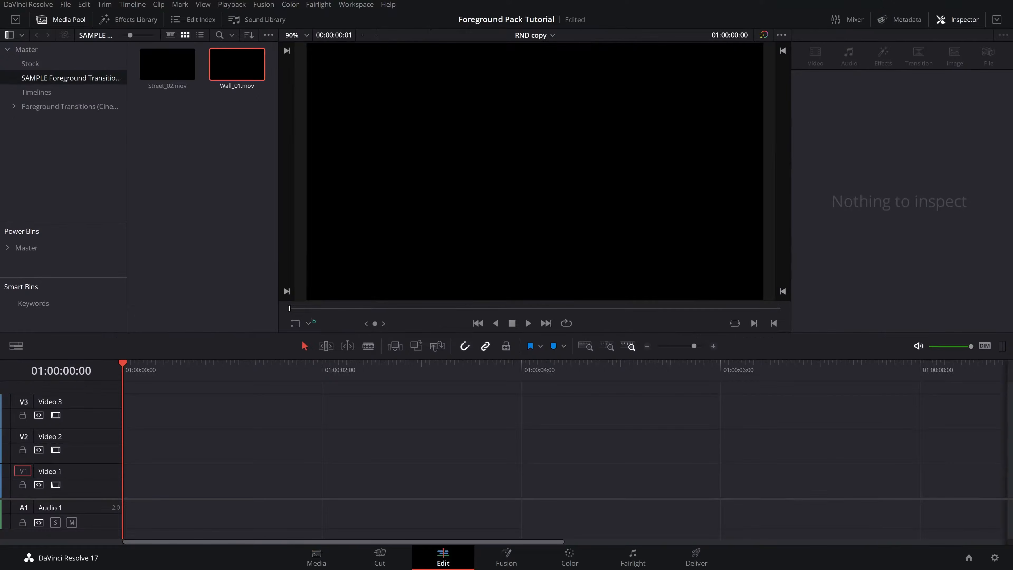
drag(91, 499, 91, 454)
click(42, 57)
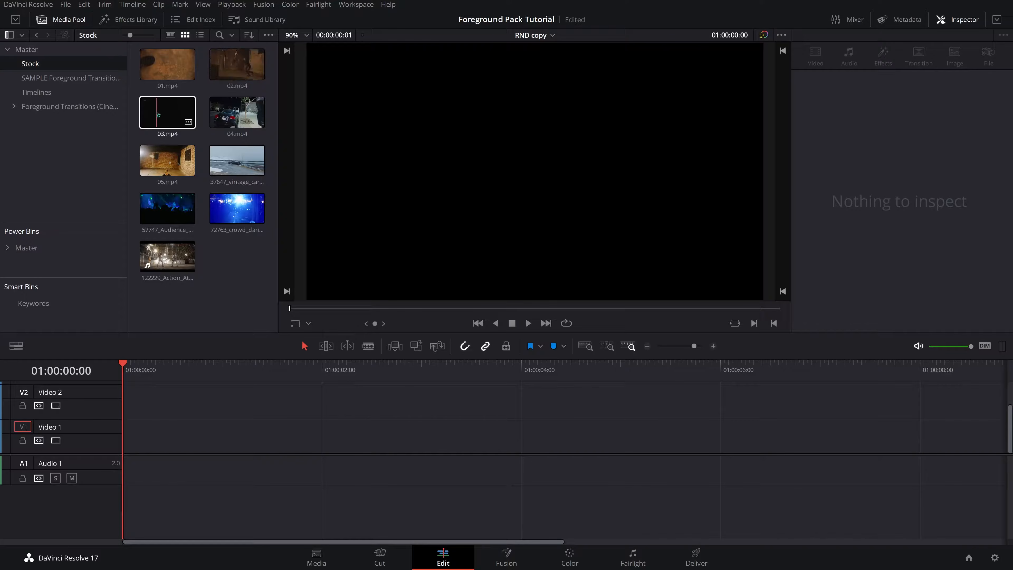
click(176, 127)
drag(176, 134, 132, 446)
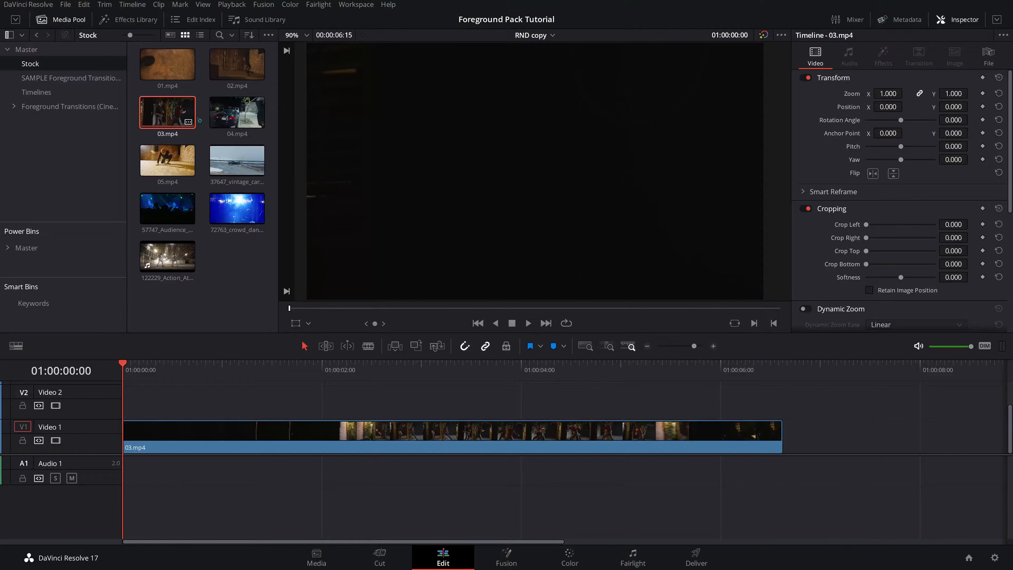
- Append a second copy of 03.mp4 right after the first one on Video 1
drag(178, 118, 795, 435)
scroll(303, 442, down, 10)
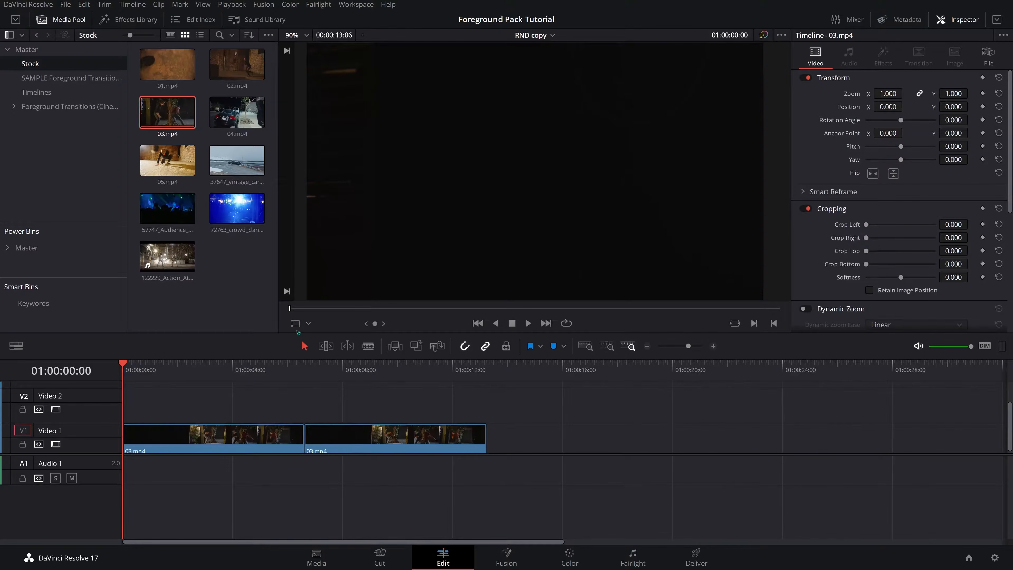
mouse_move(300, 309)
mouse_down()
mouse_move(299, 240)
mouse_move(293, 297)
mouse_up()
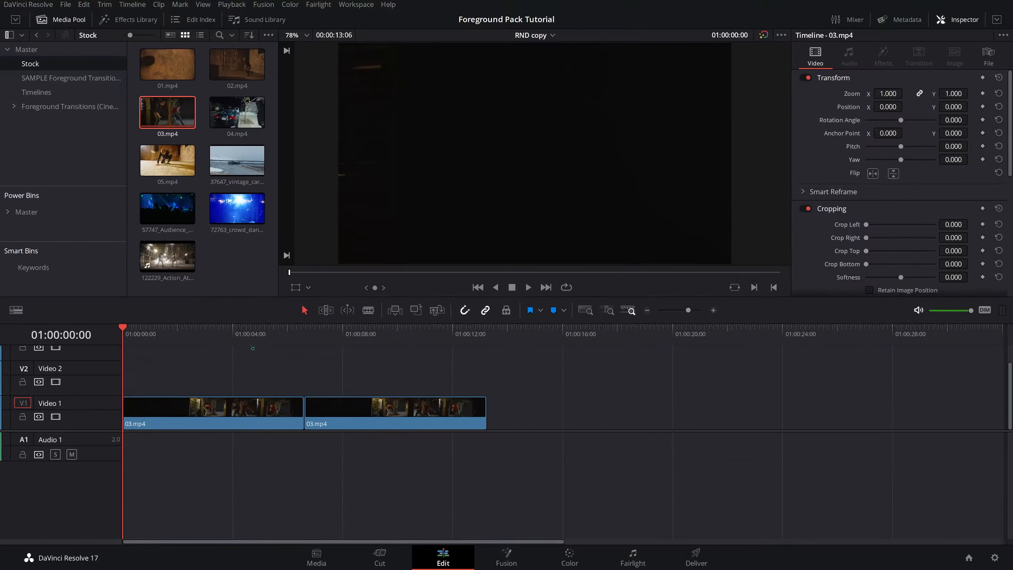
- Delete the first 03.mp4 clip from Video 1
click(240, 332)
drag(239, 332, 259, 333)
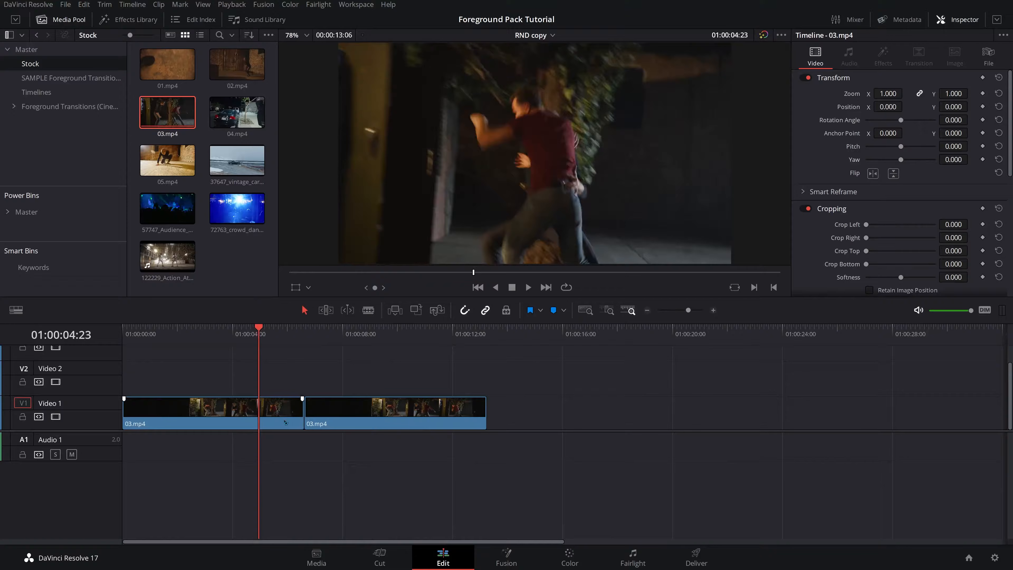
click(239, 414)
key(BackSpace)
- Place 04.mp4 on Video 1 in the gap before 03.mp4
drag(237, 112, 153, 434)
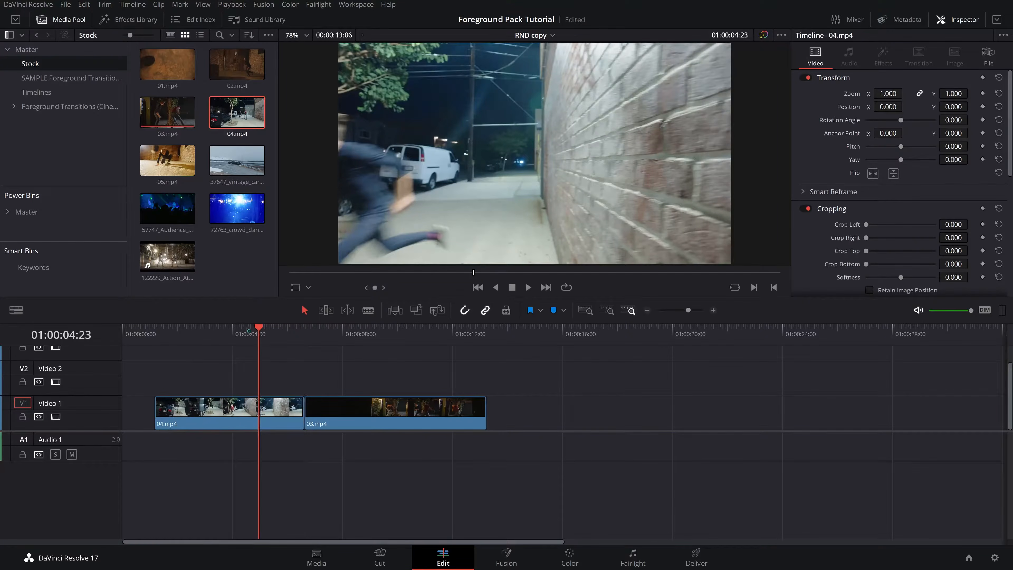
drag(247, 330, 267, 339)
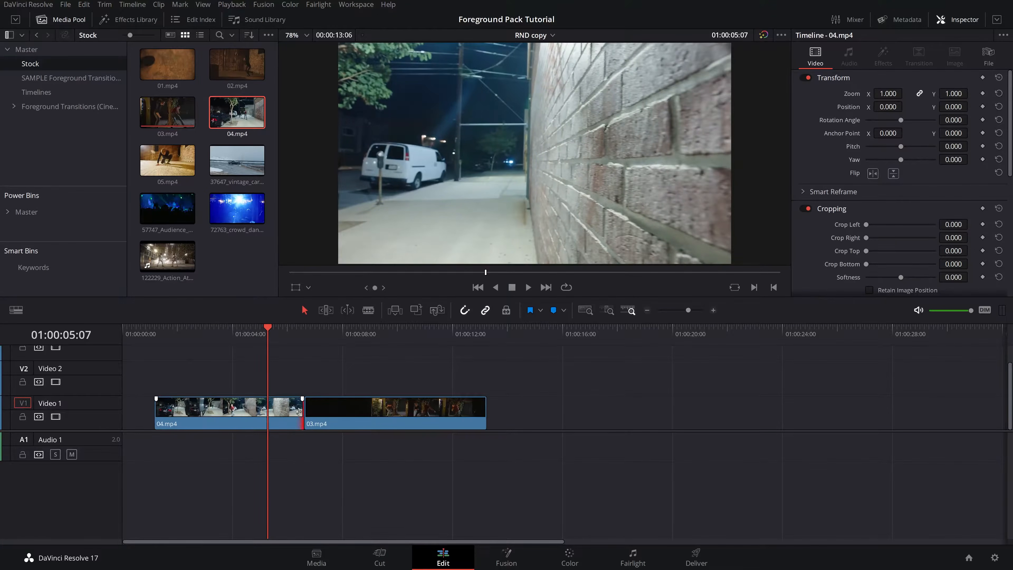
- Trim the end of 04.mp4 back to the playhead at about 01:00:04:22
drag(298, 411, 267, 411)
mouse_move(263, 330)
mouse_down()
mouse_move(245, 337)
mouse_move(260, 339)
mouse_up()
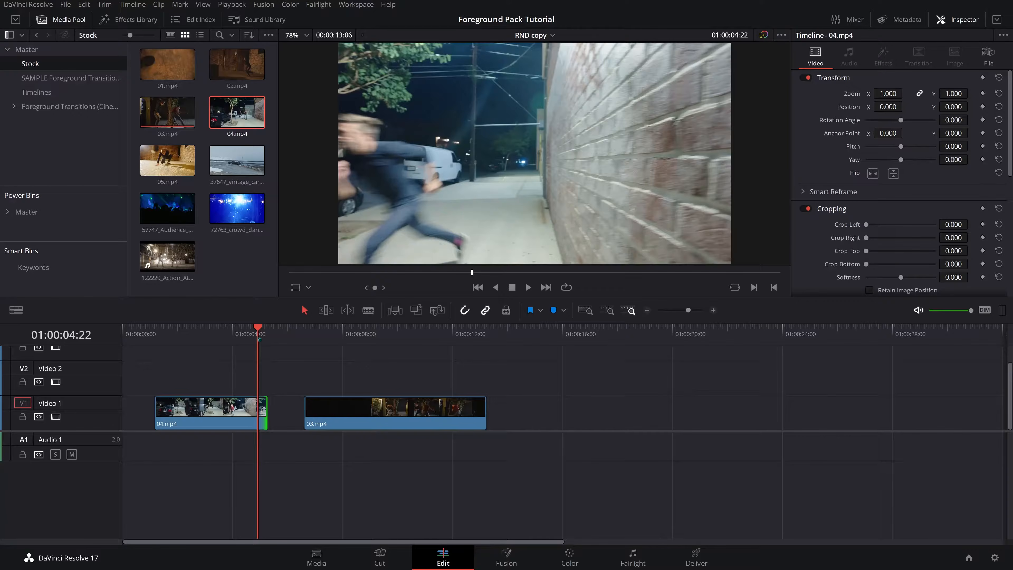
- Move 03.mp4 left so it starts right after 04.mp4
drag(328, 421, 291, 421)
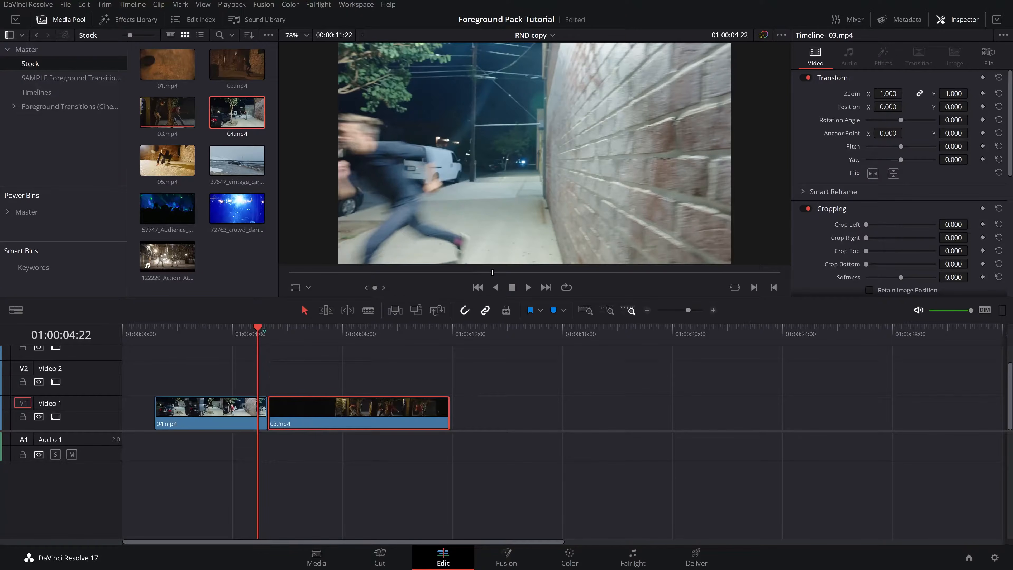
drag(263, 330, 322, 340)
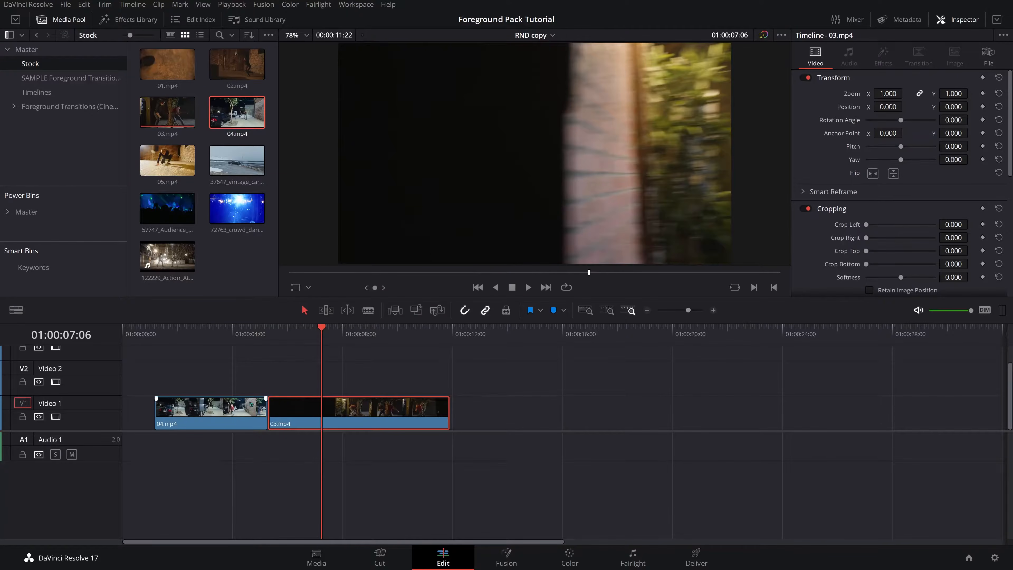
- Trim the head of 03.mp4 to start later in the shot and play back the cut
drag(274, 407, 317, 417)
click(251, 334)
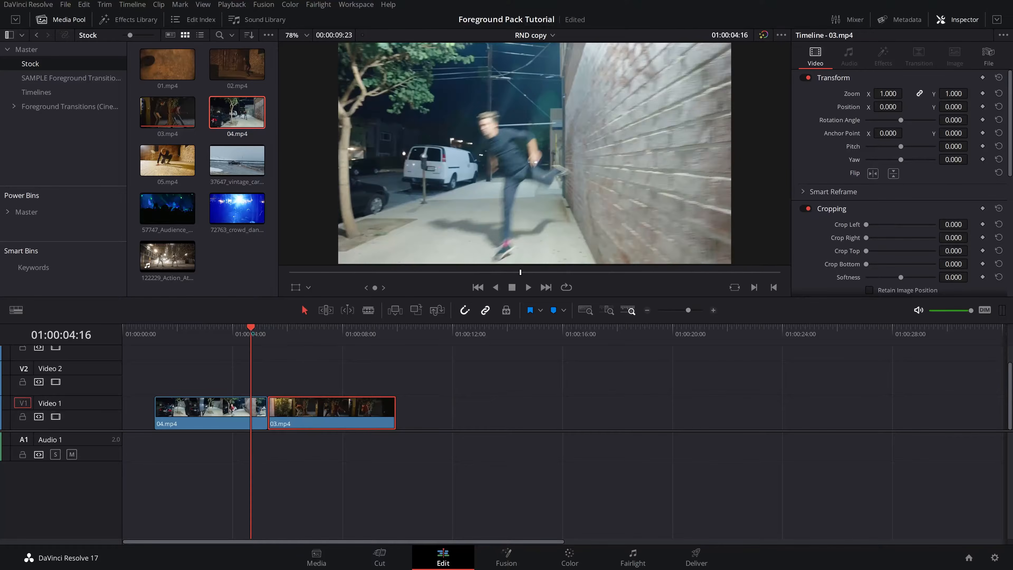
key(space)
key(space)
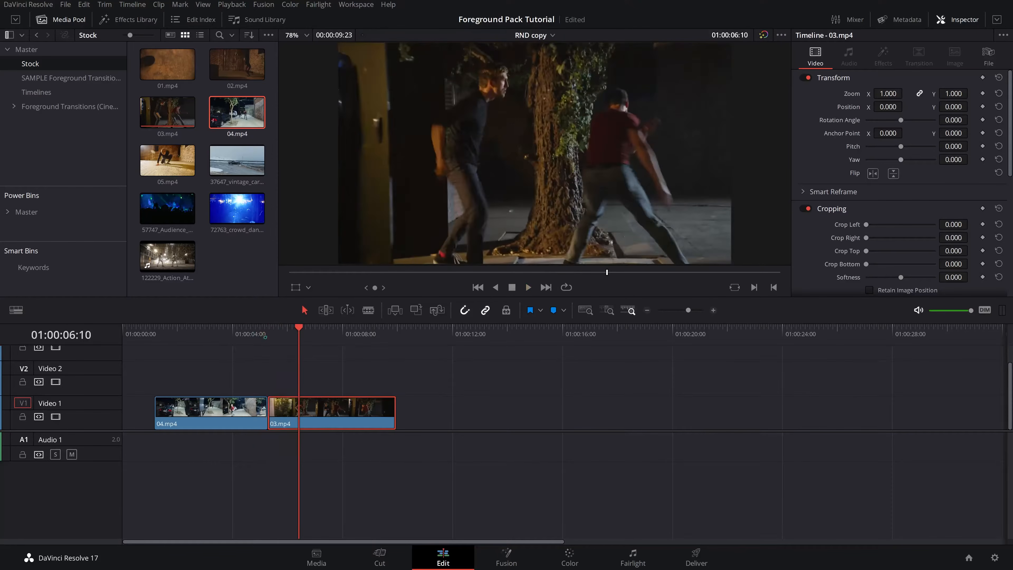
drag(298, 333, 252, 335)
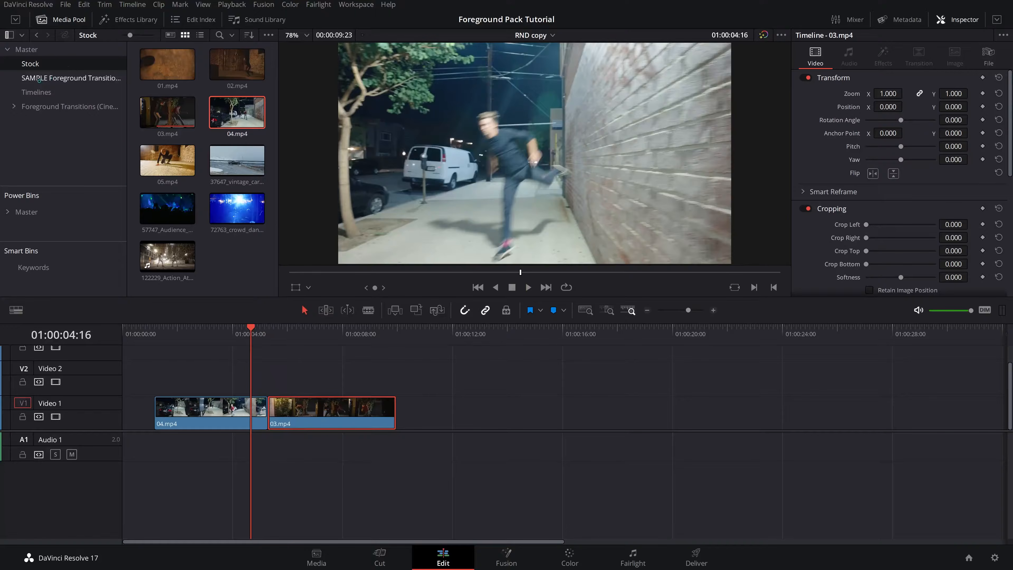
- Open the SAMPLE Foreground Transition FX bin and place Wall_01.mov on Video 2 over the cut
click(38, 82)
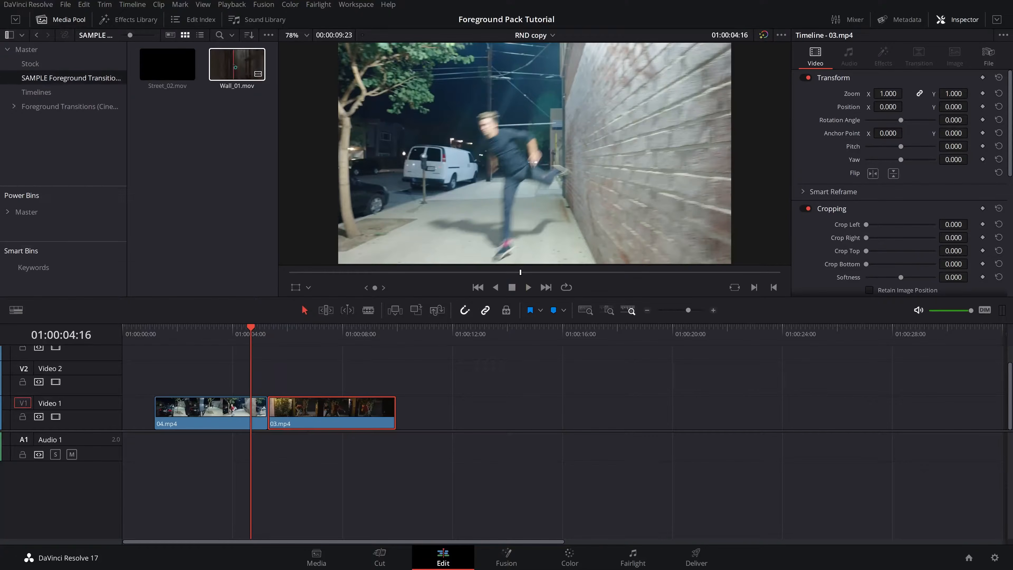
drag(237, 66, 252, 399)
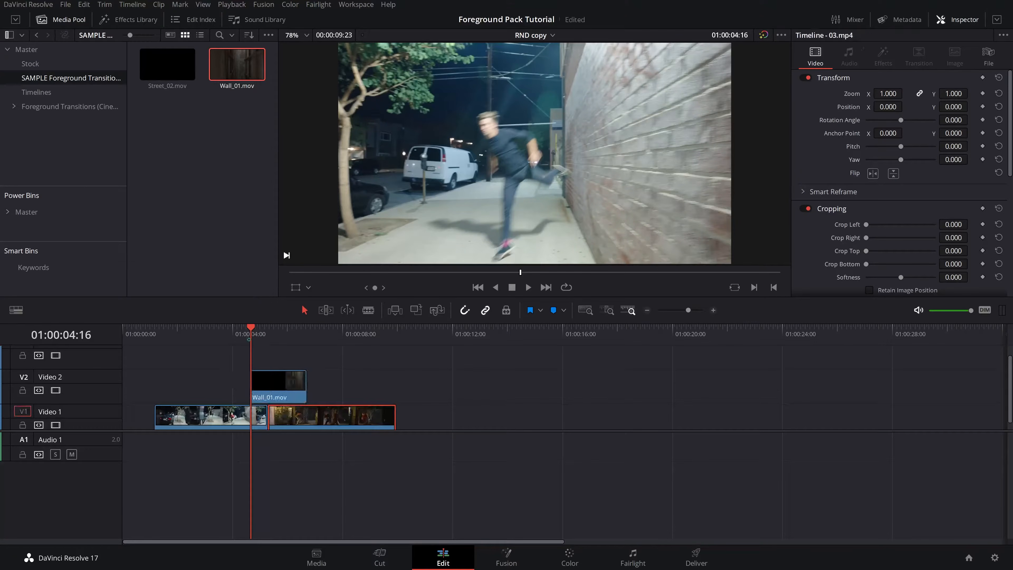
- Zoom into the timeline and play back the Wall_01 overlay across the cut, stepping frame by frame
click(241, 334)
key(ctrl+equal)
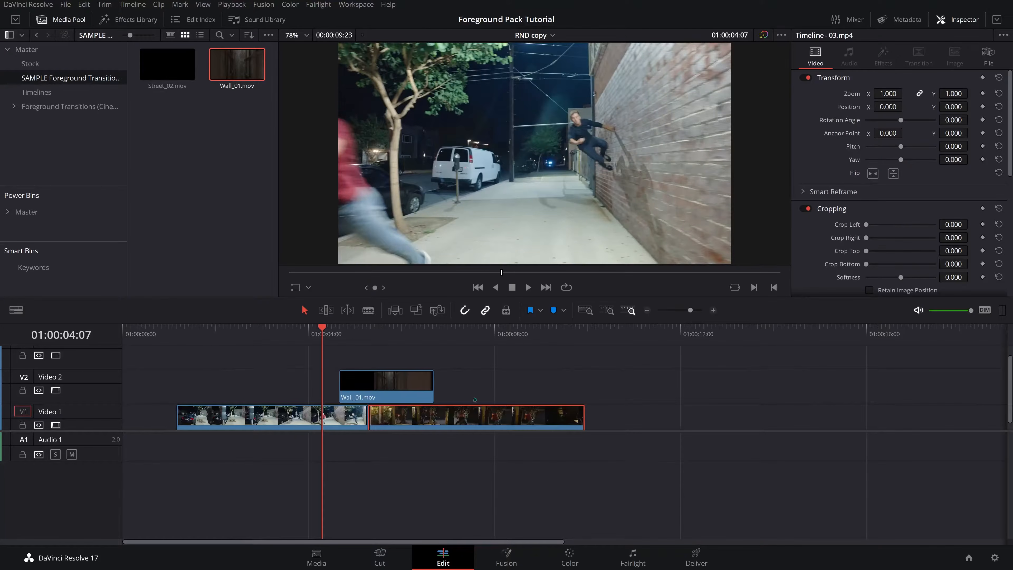
key(space)
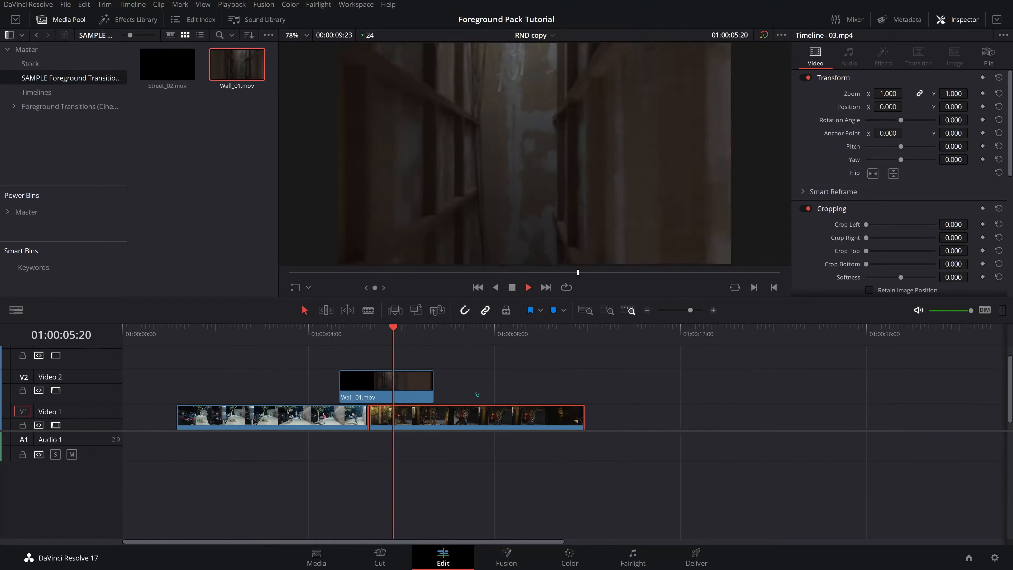
key(space)
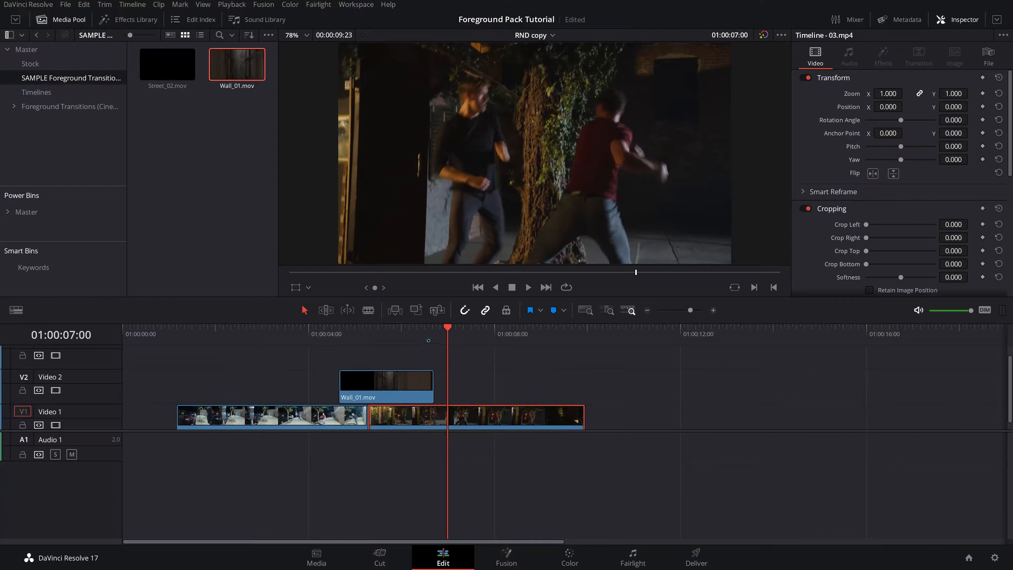
key(shift+Left)
key(space)
key(space)
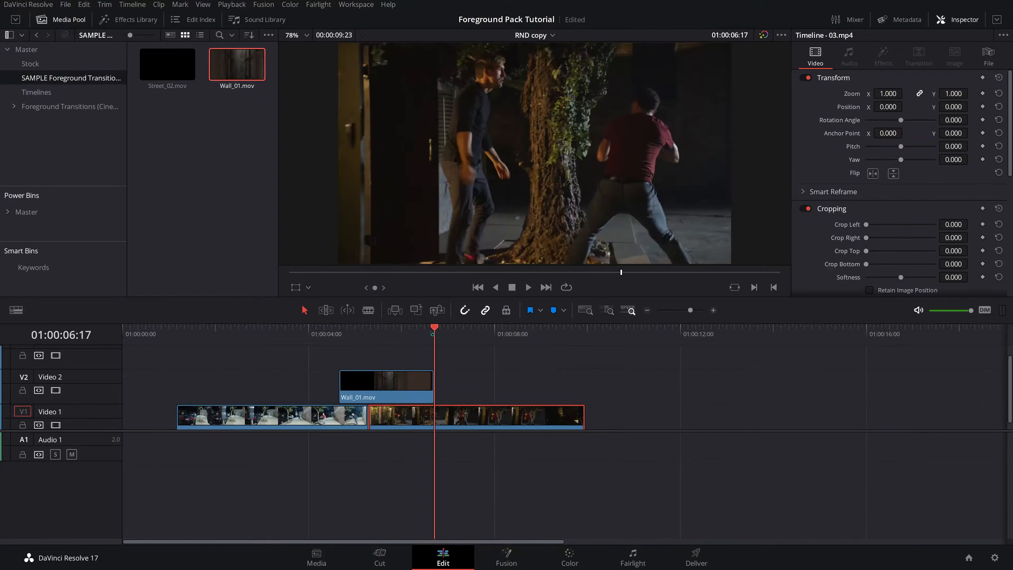
key(Left)
key(Left)
key(Left)
key(Left)
key(Left)
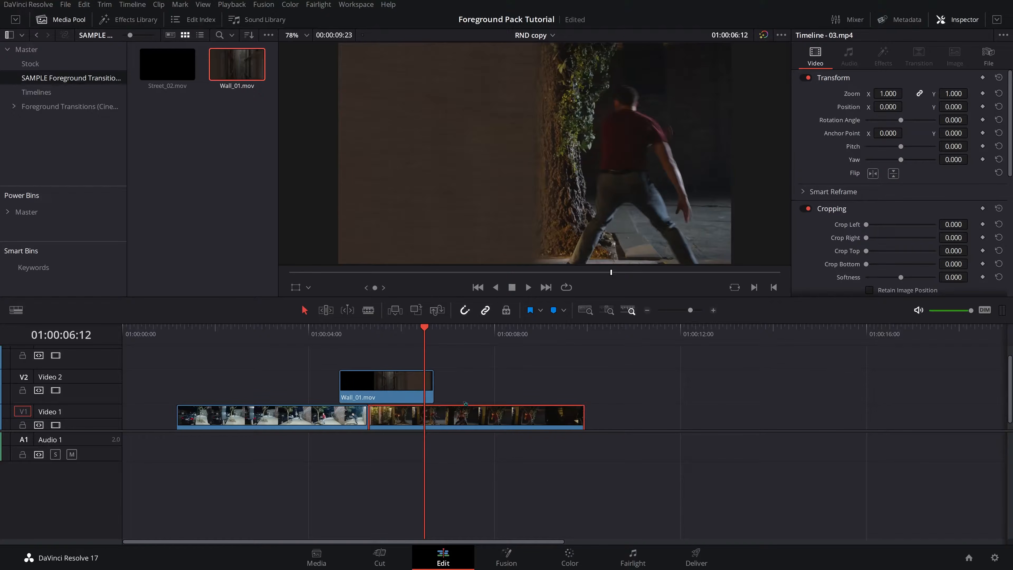
- Nudge 03.mp4 later on Video 1, leaving a gap after 04.mp4 under the overlay
key(period)
key(period)
key(period)
key(period)
key(period)
key(period)
key(period)
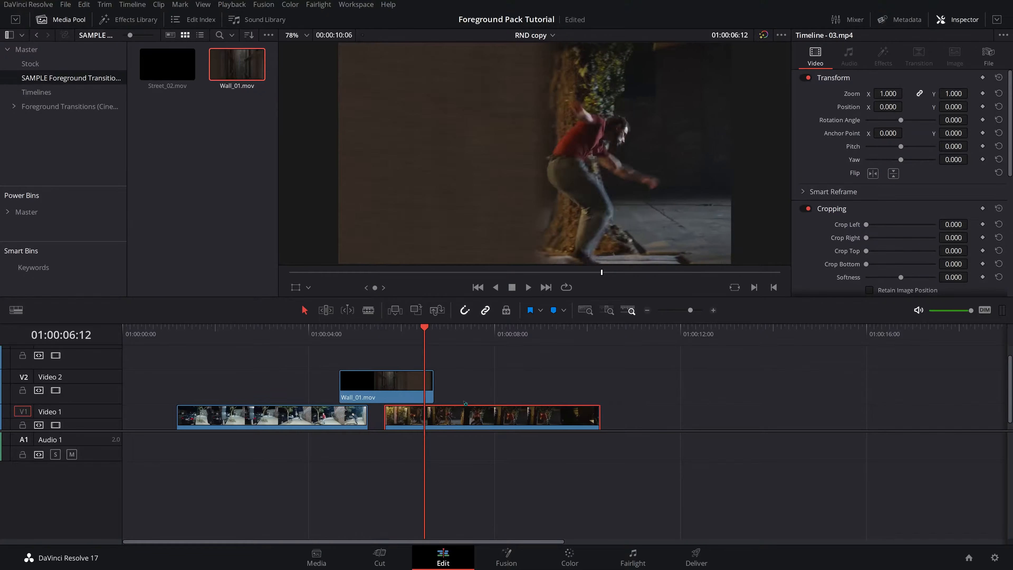
key(period)
key(period)
key(period)
key(period)
key(period)
key(period)
key(period)
key(period)
key(period)
key(period)
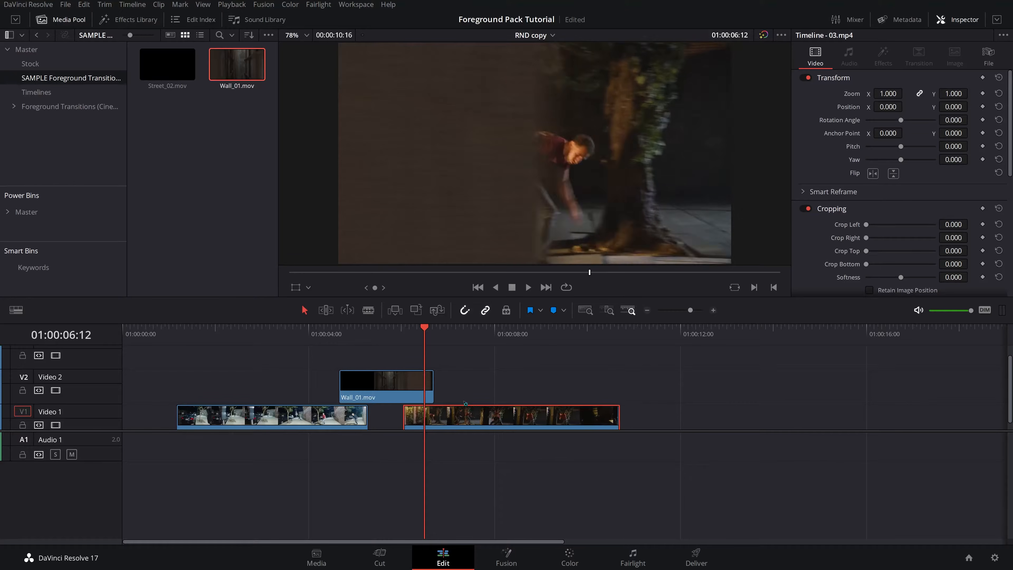
key(period)
key(period)
key(period)
key(period)
key(period)
key(period)
key(period)
key(period)
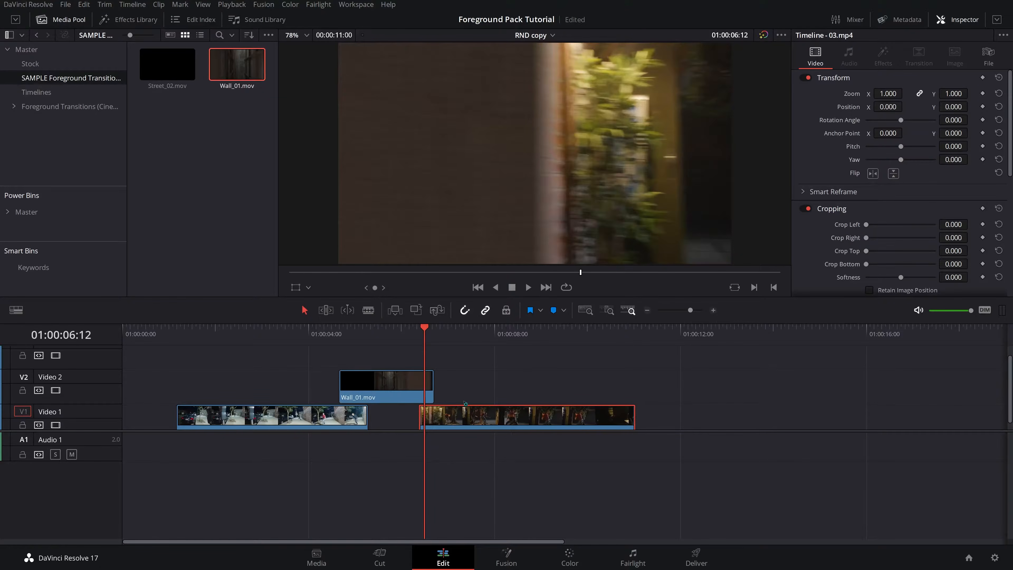
key(period)
key(period)
key(period)
key(period)
key(period)
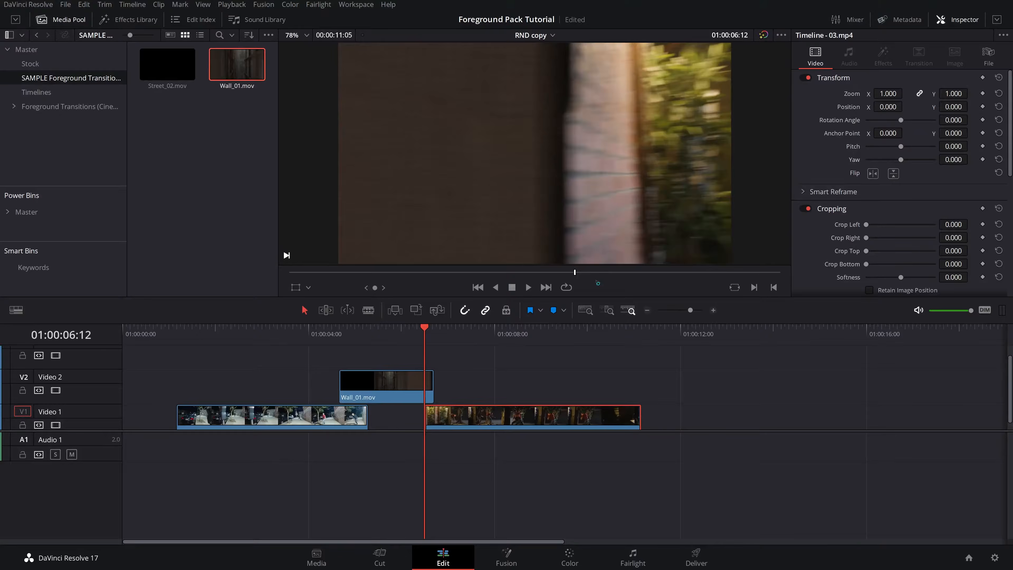
key(comma)
key(comma)
- Play back the sequence around the Wall_01 overlay to review the transition timing
click(413, 335)
key(space)
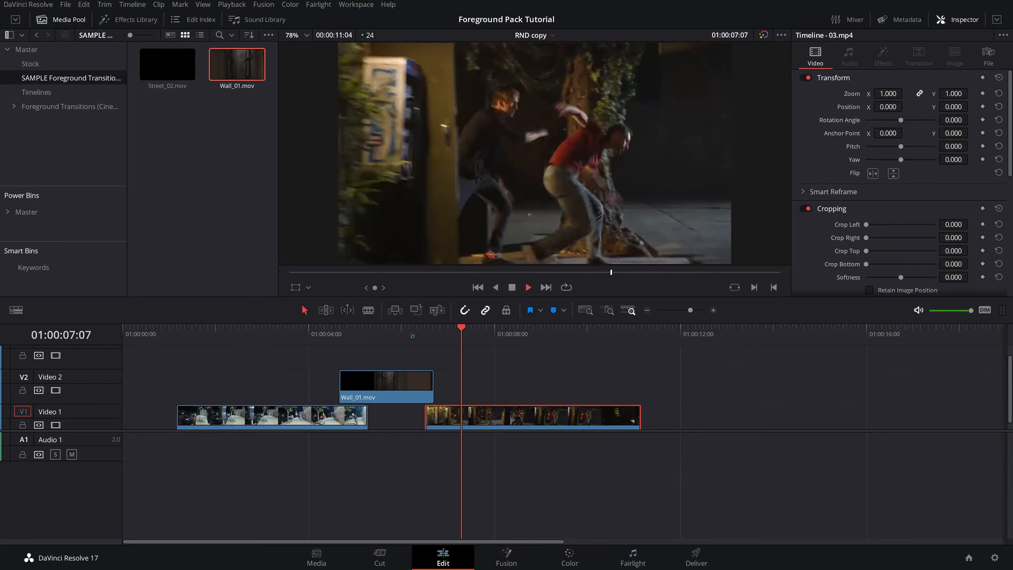
click(410, 335)
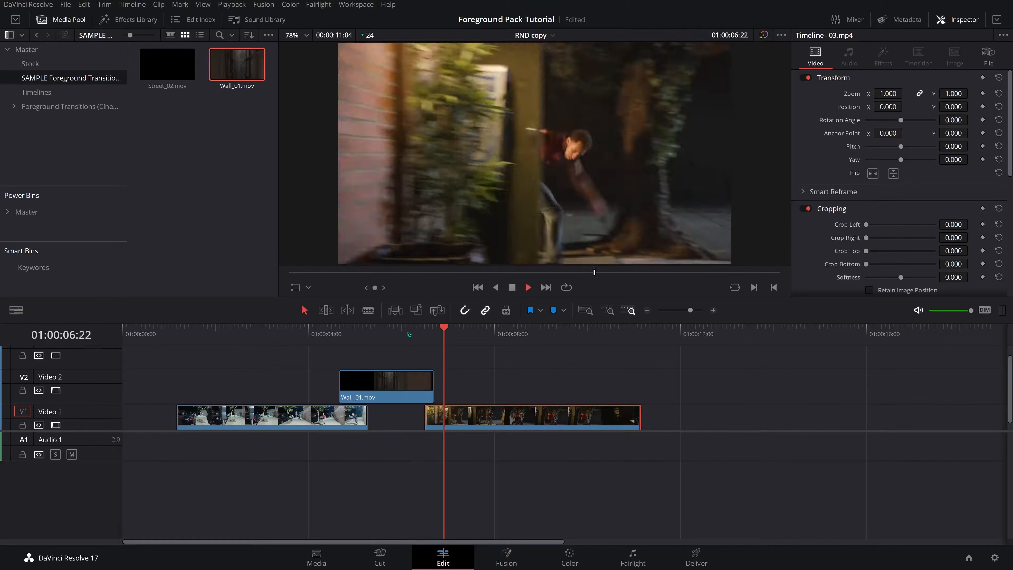
click(315, 335)
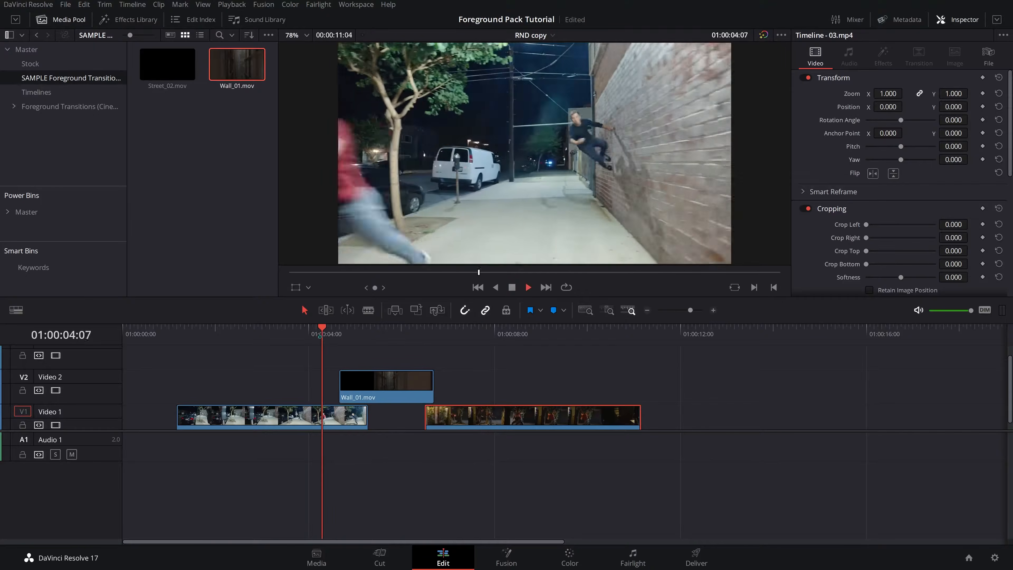
click(528, 287)
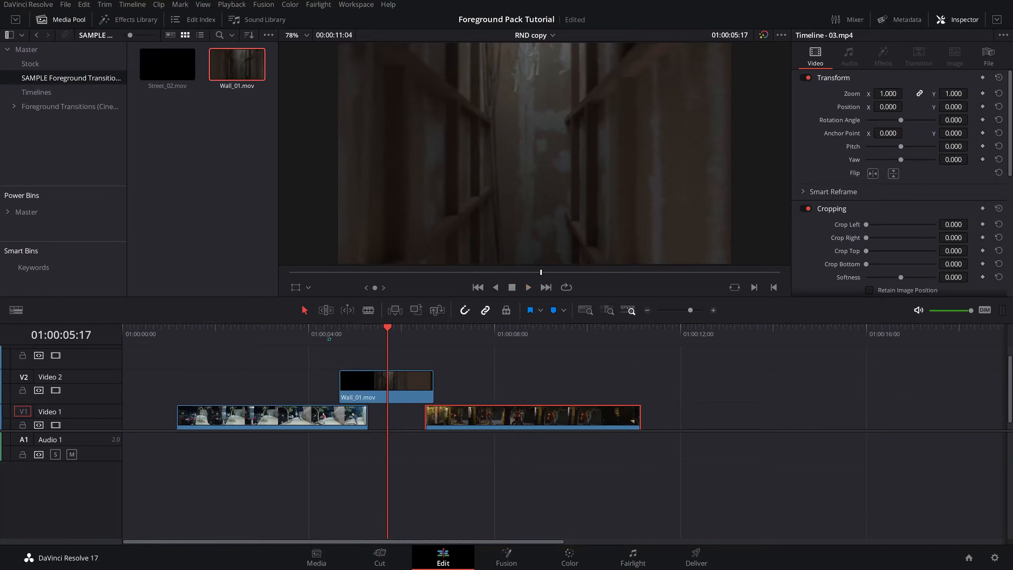
click(318, 335)
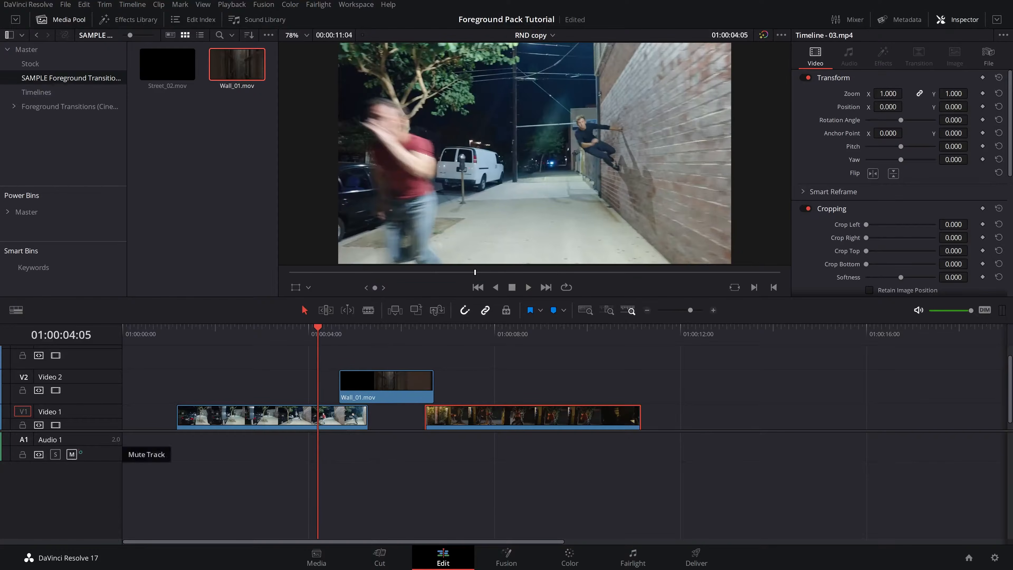
scroll(212, 413, down, 1)
click(212, 413)
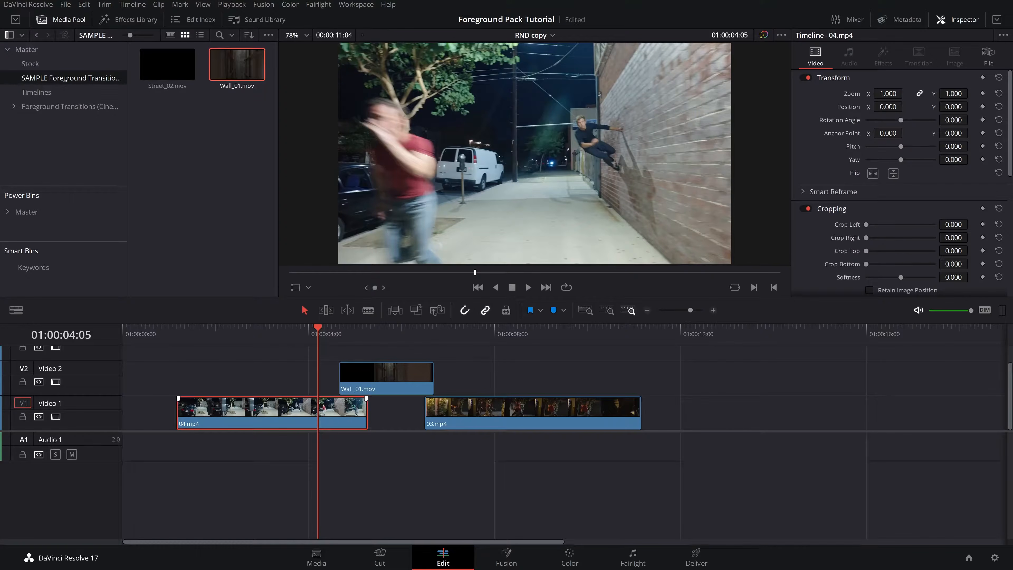
mouse_move(319, 330)
mouse_down()
mouse_move(340, 336)
mouse_move(304, 344)
mouse_move(323, 340)
mouse_up()
key(space)
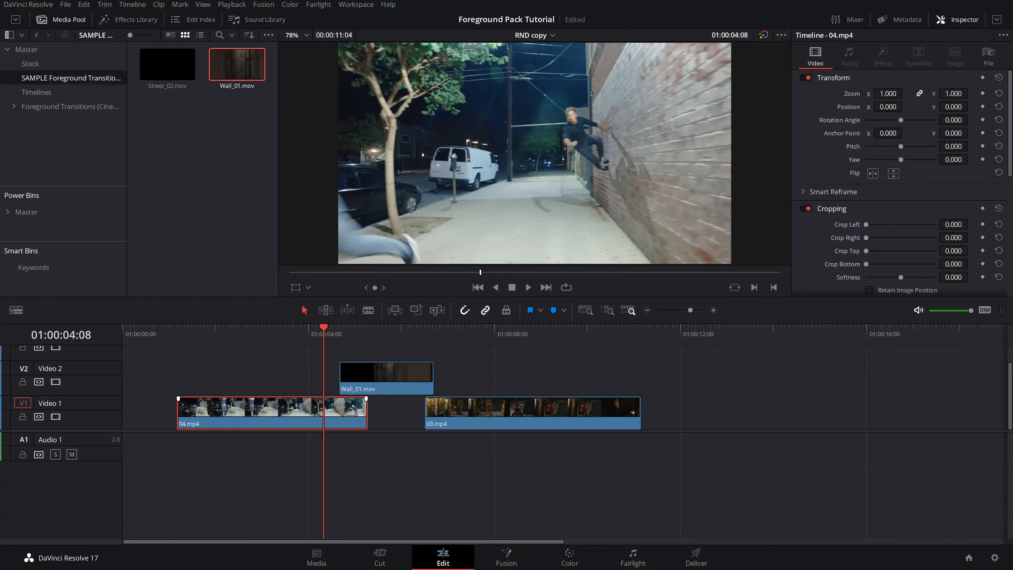
- Open retime controls on 04.mp4, add a speed point at the playhead and set the following segment to 150%
key(ctrl+r)
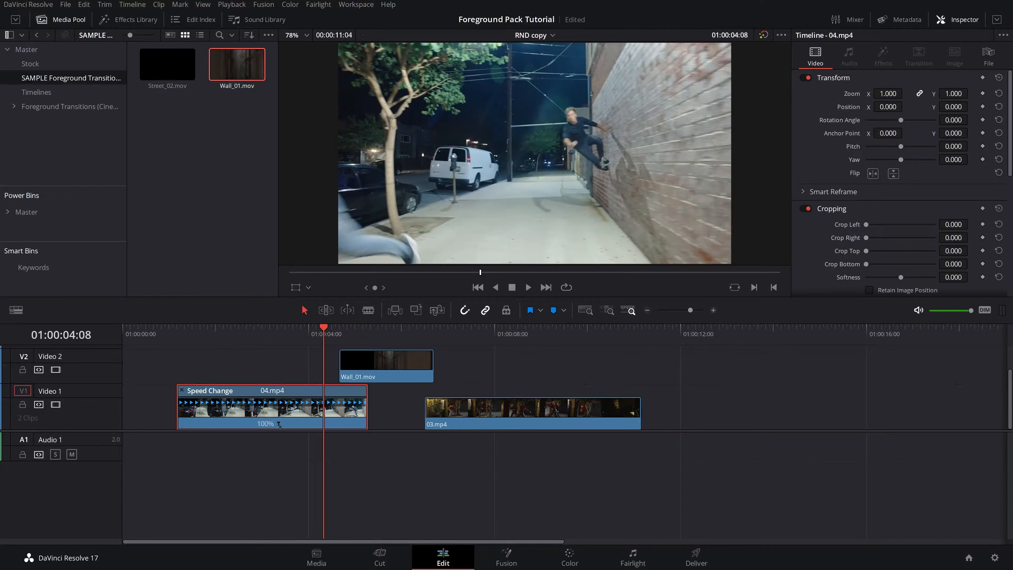
click(278, 424)
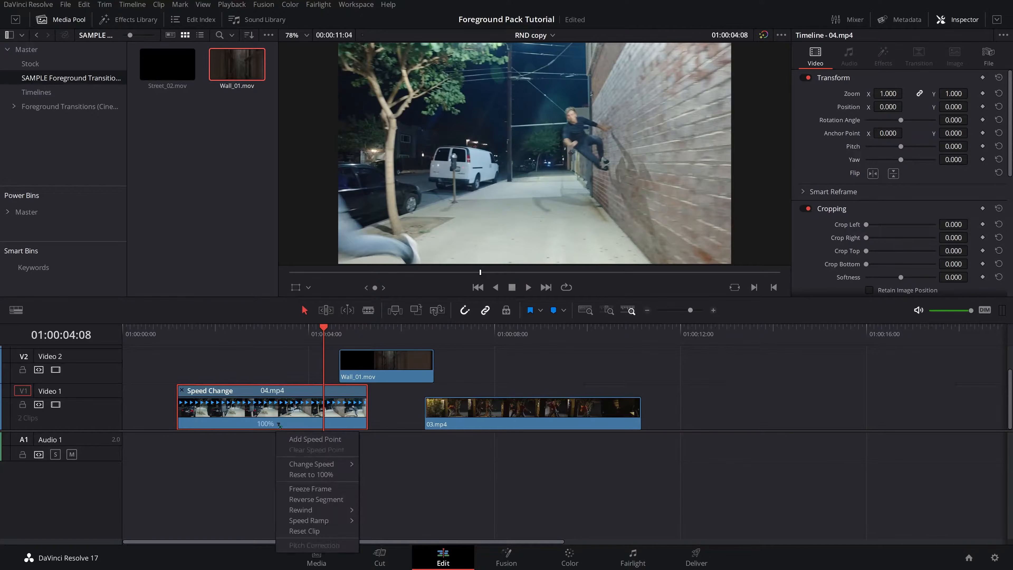
click(314, 439)
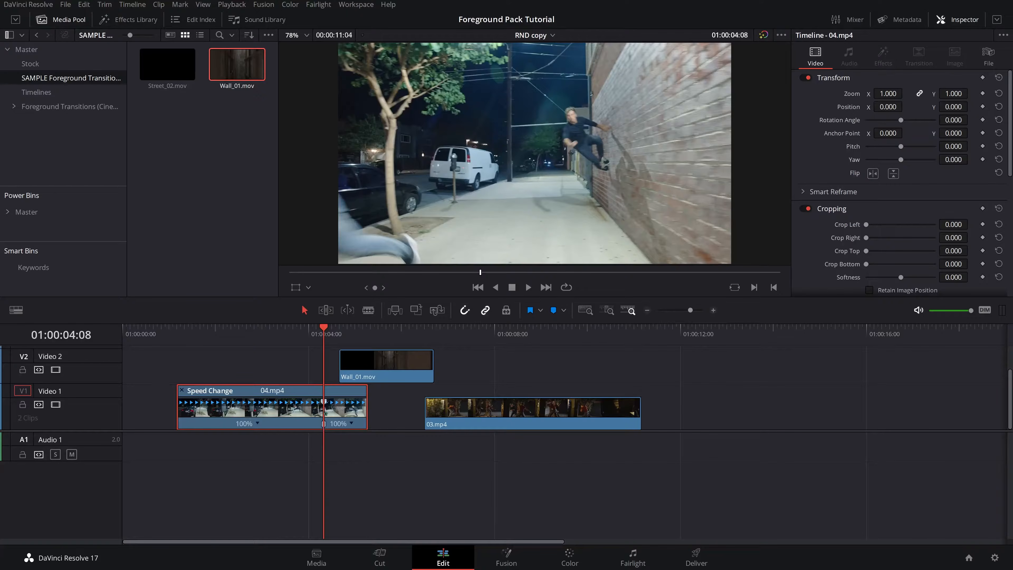
click(352, 423)
mouse_move(392, 464)
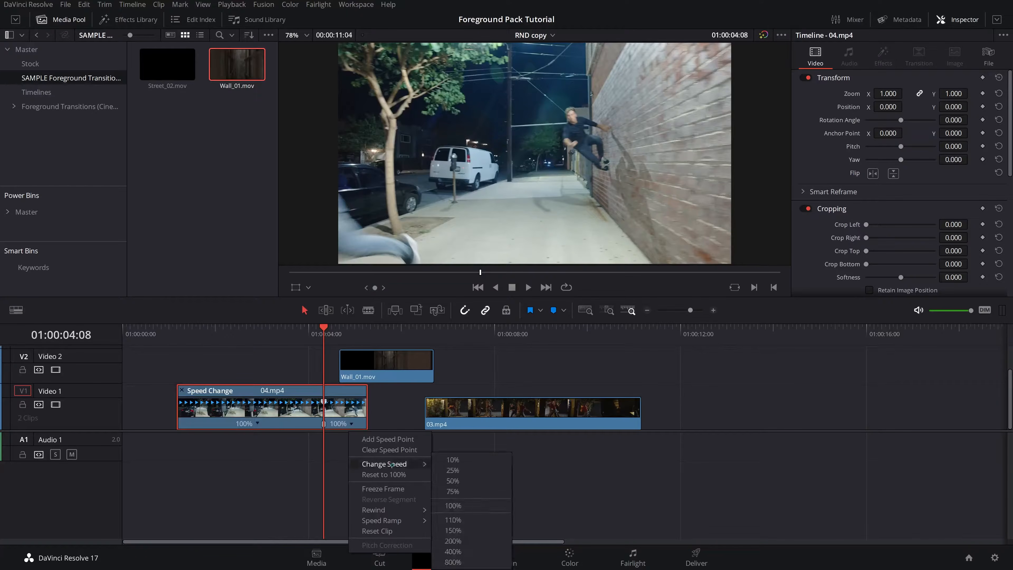
click(460, 534)
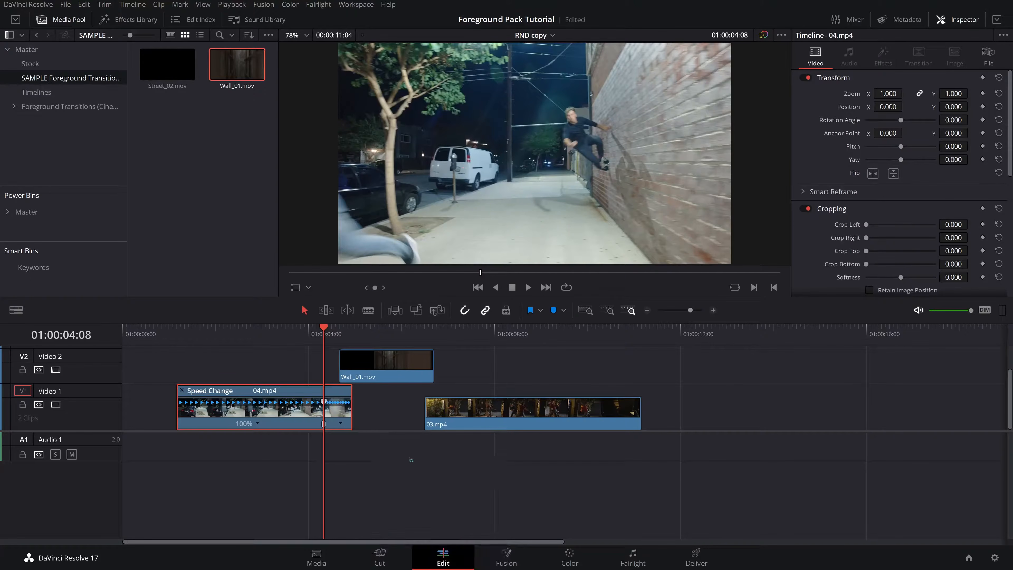
- Play back the sped-up end of 04.mp4 beneath the Wall_01 overlay to review the timing
scroll(330, 349, up, 5)
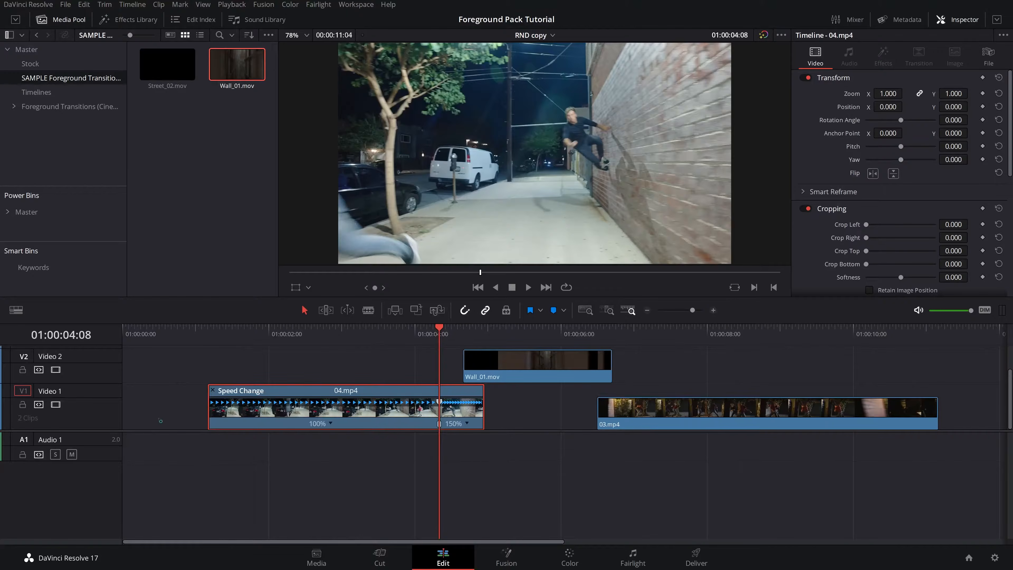
drag(437, 335, 403, 335)
key(space)
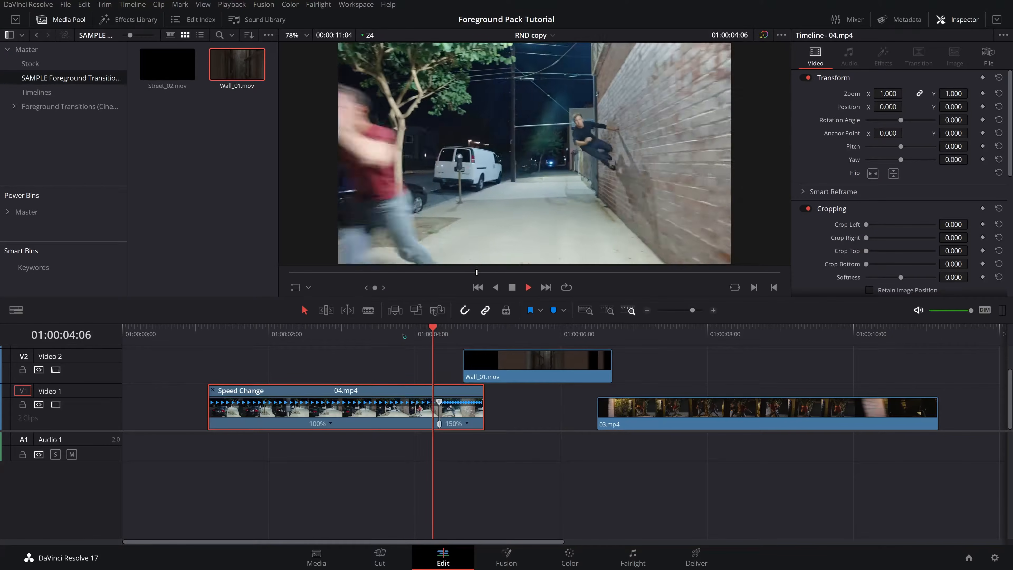
click(403, 334)
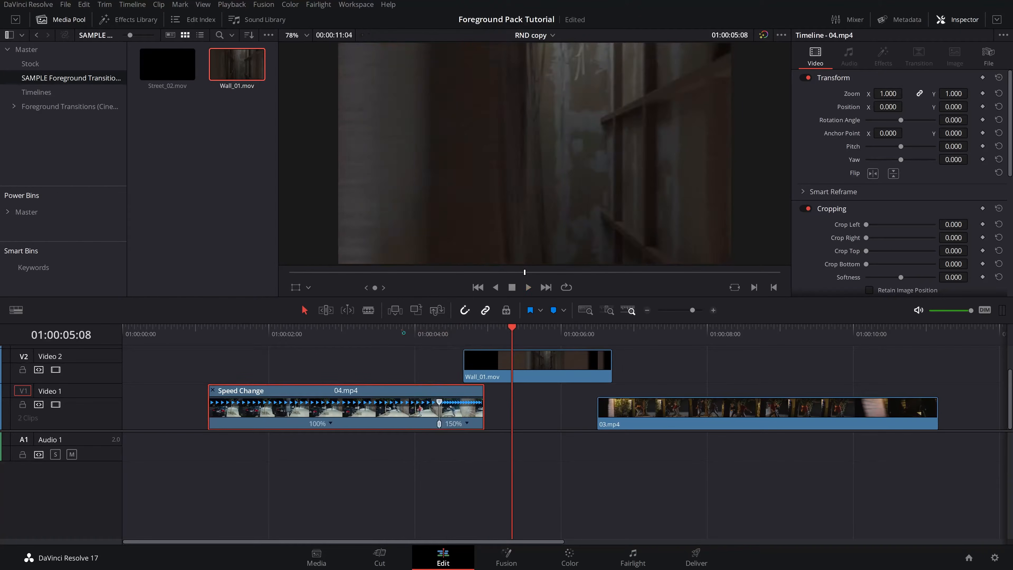
click(404, 335)
key(space)
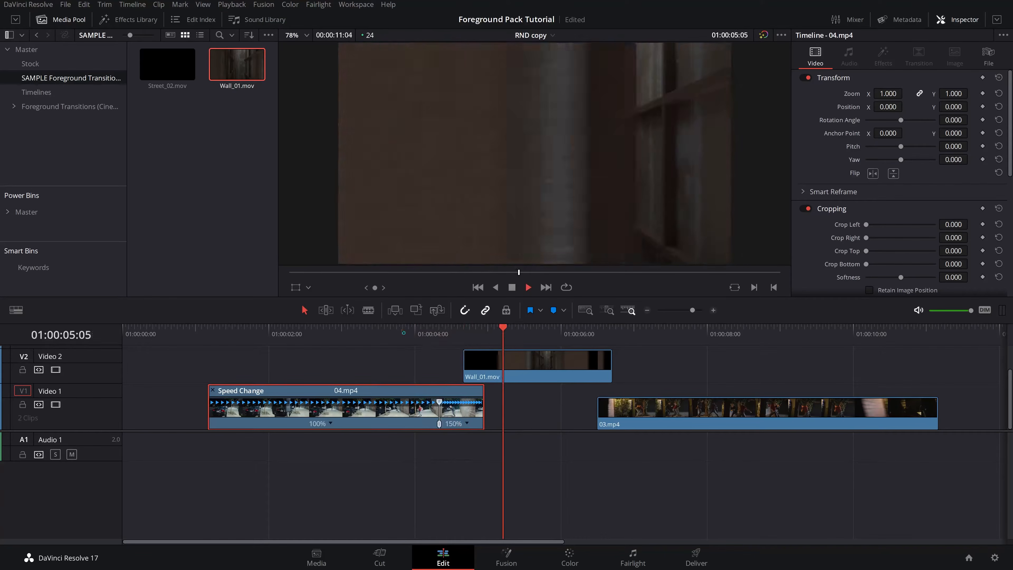
click(404, 334)
key(space)
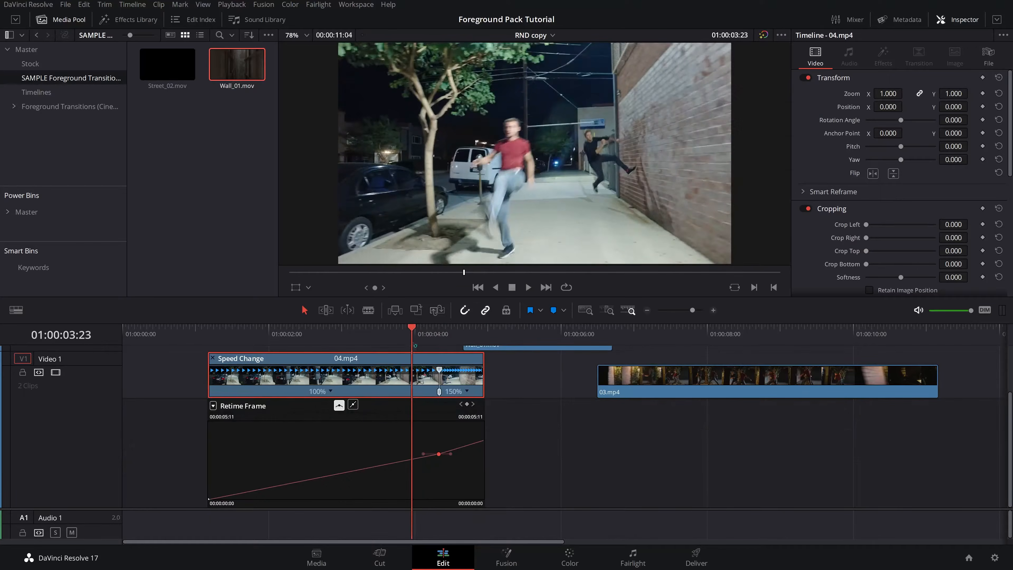
key(space)
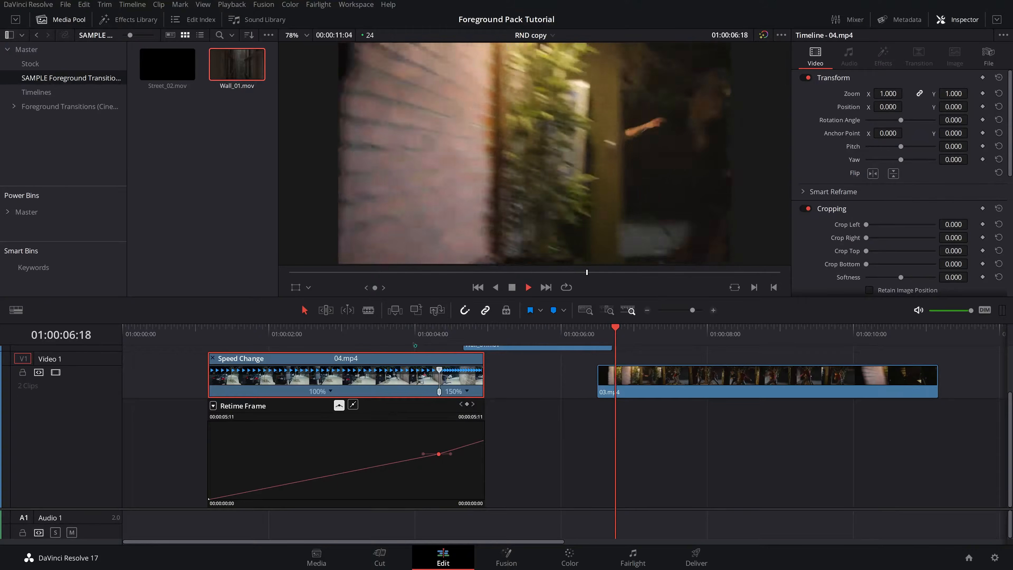
key(space)
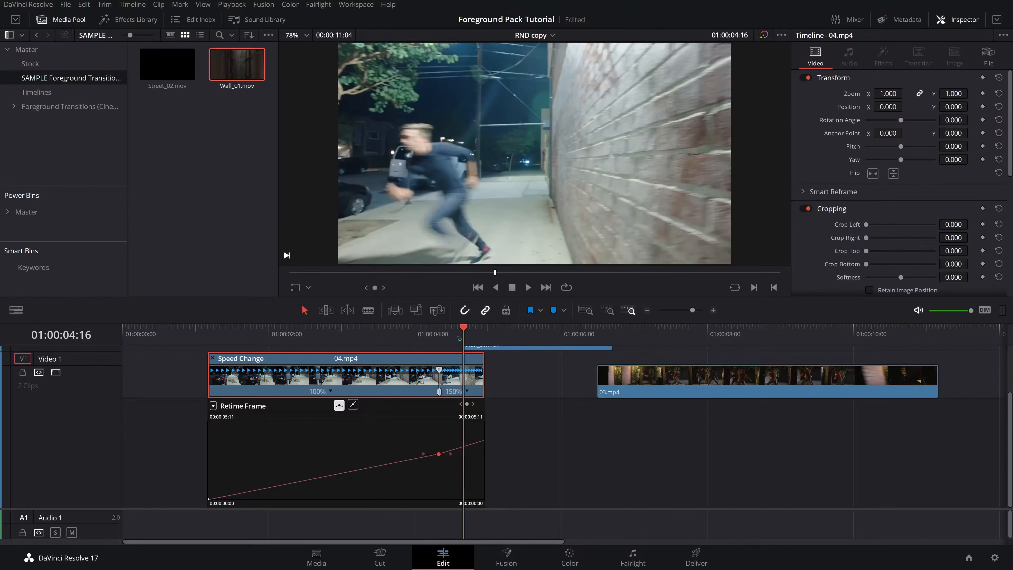
- Step frame by frame through the end of 04.mp4 where the Wall_01 overlay covers the frame
drag(462, 332, 427, 331)
key(space)
key(Right)
key(Right)
key(Right)
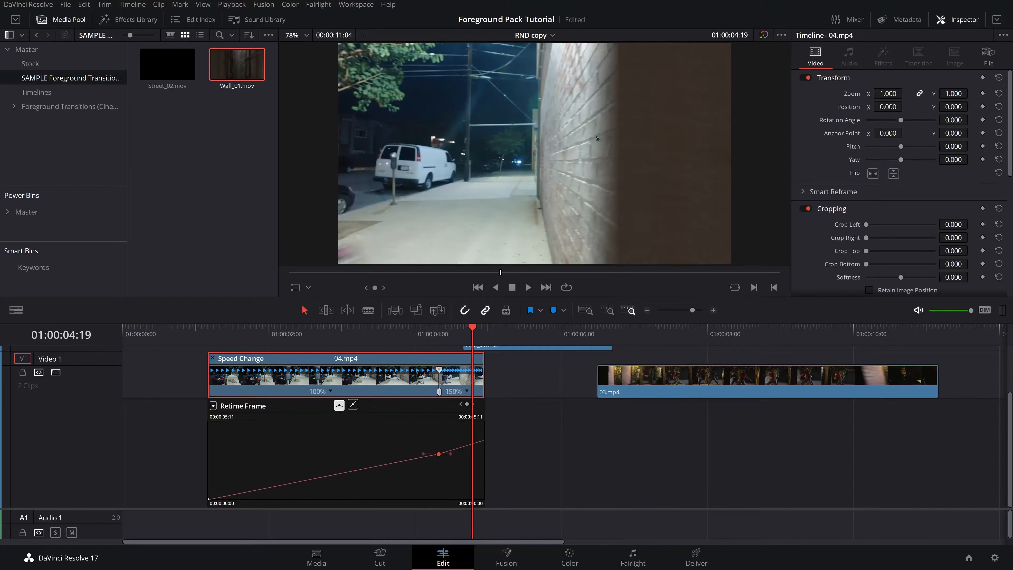
key(Right)
key(Right)
key(Right)
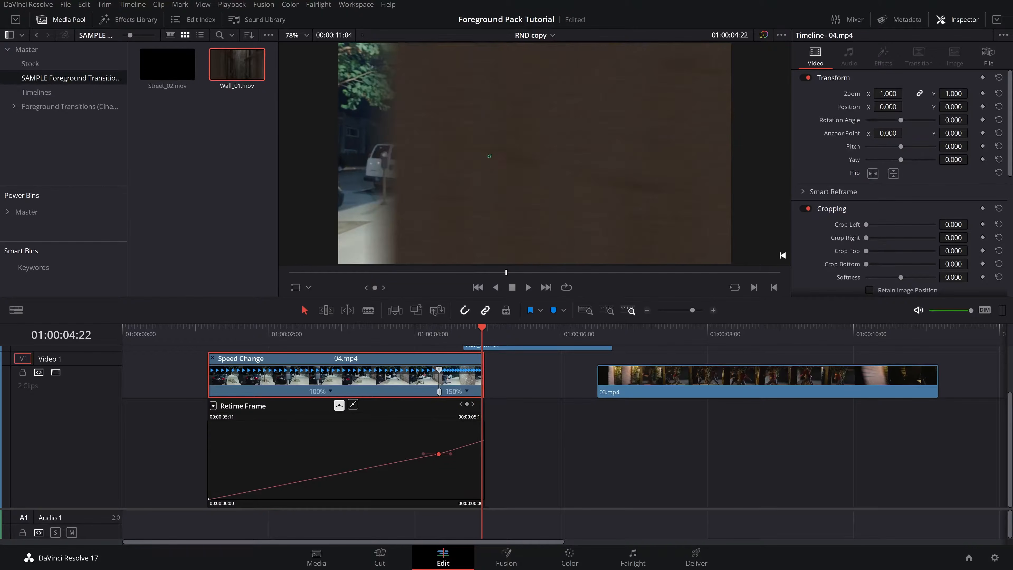
key(Left)
key(Left)
key(Left)
key(Right)
key(Right)
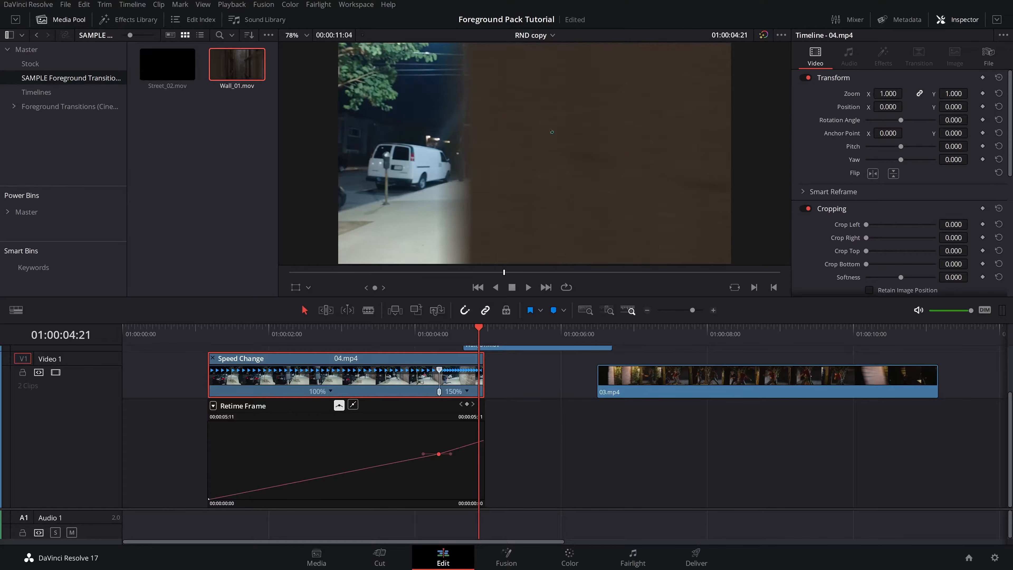
key(Right)
key(Right)
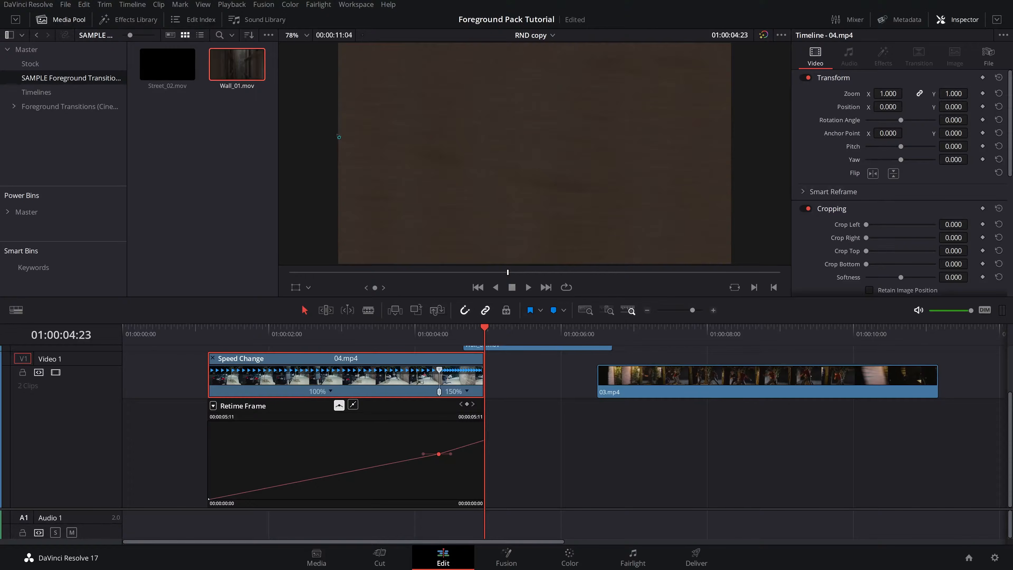
key(Left)
key(Left)
key(Left)
key(Left)
key(Right)
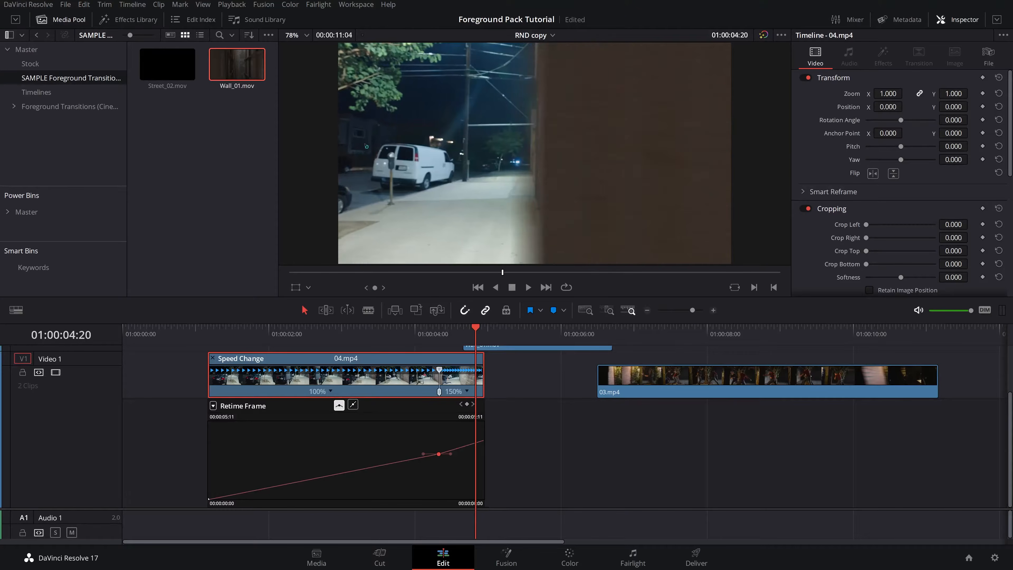
key(Right)
scroll(482, 401, down, 5)
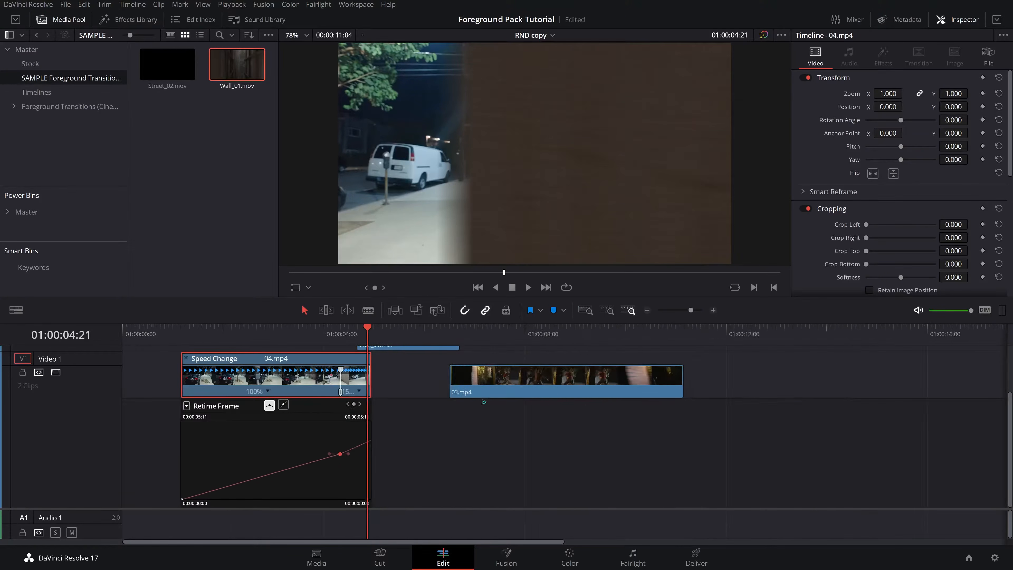
- Create a new Fusion composition named Transitoin in the Timelines bin
click(562, 329)
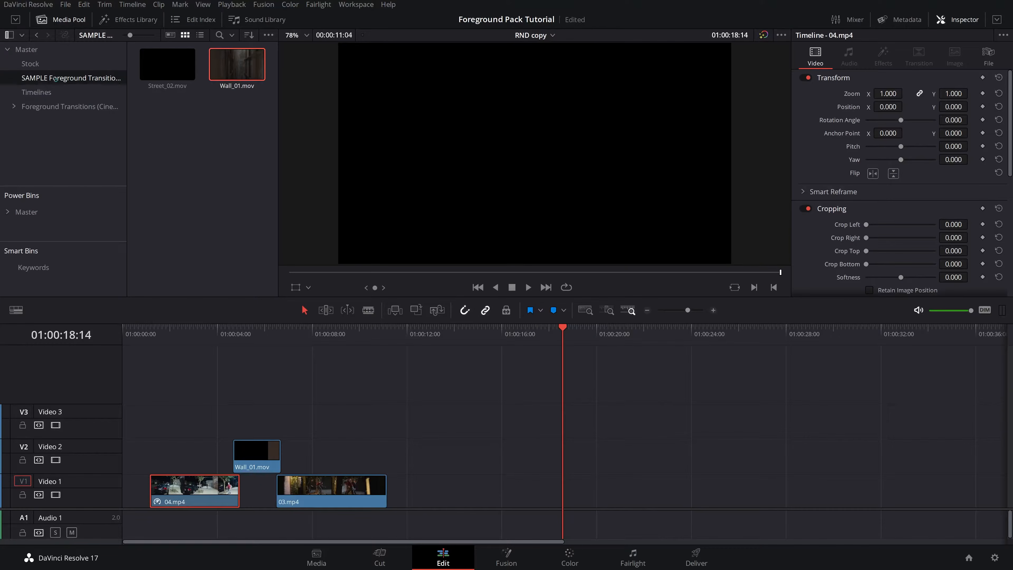
click(72, 90)
click(212, 170)
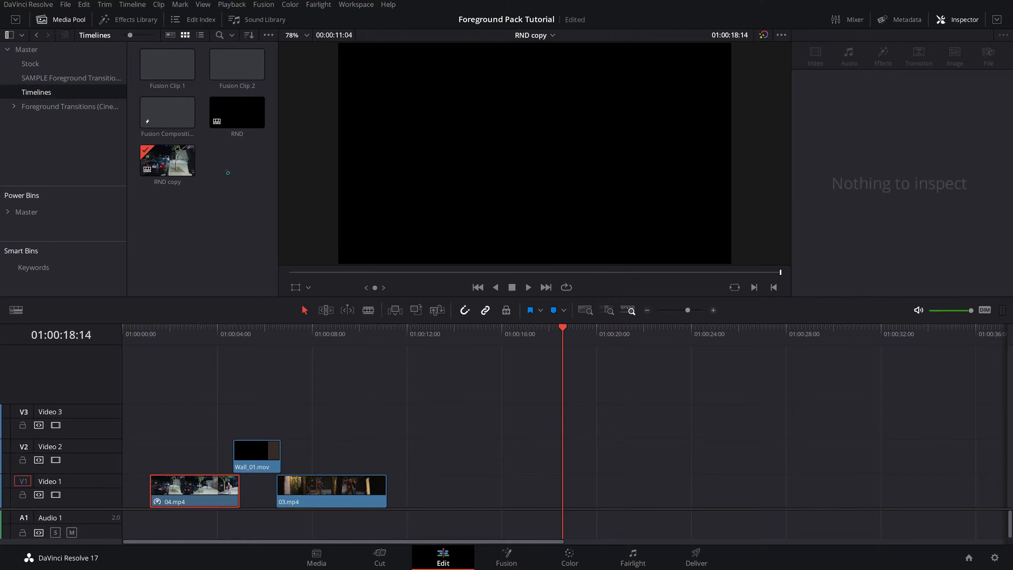
right_click(224, 168)
mouse_move(313, 177)
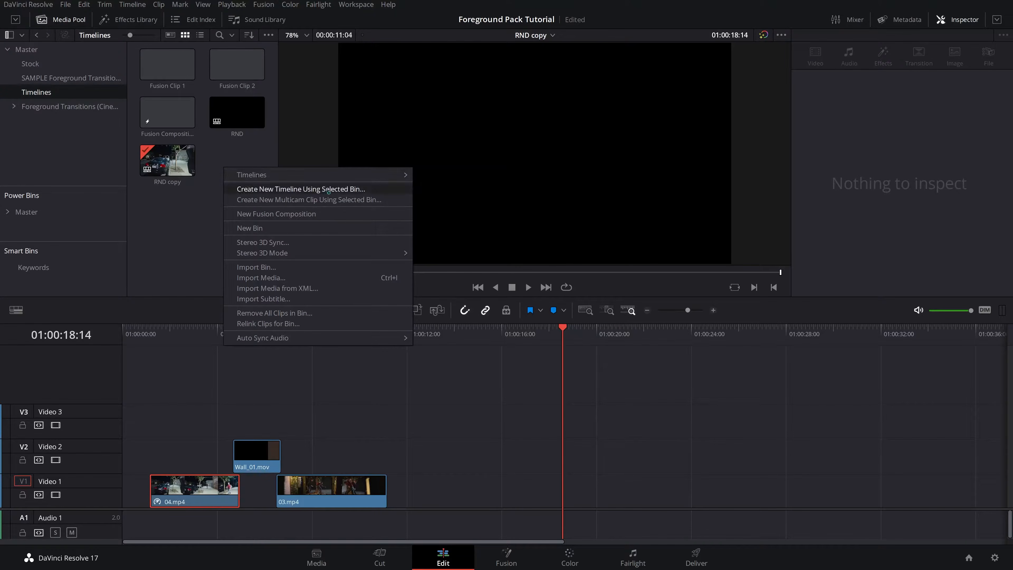
click(290, 215)
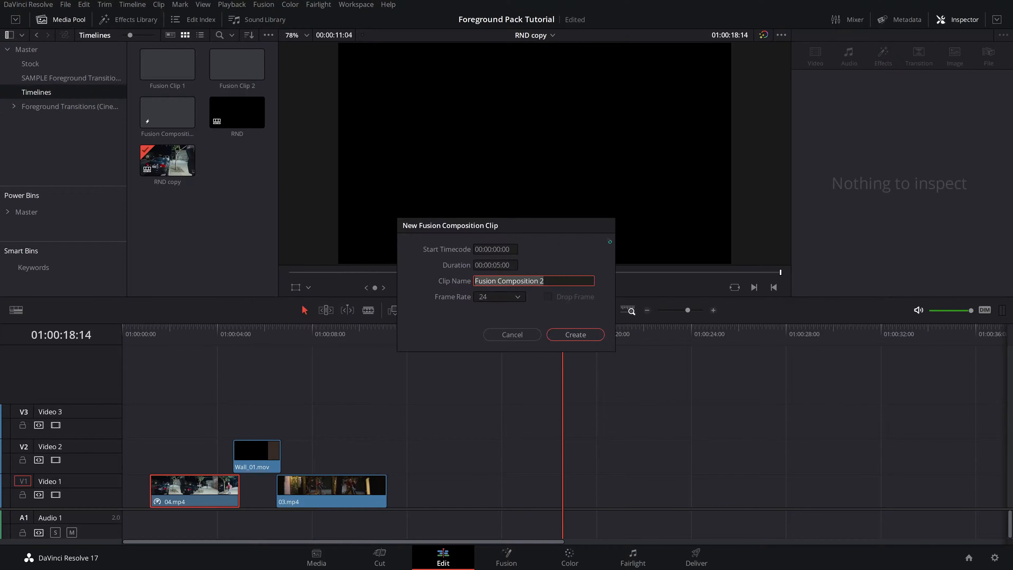
text(Trt)
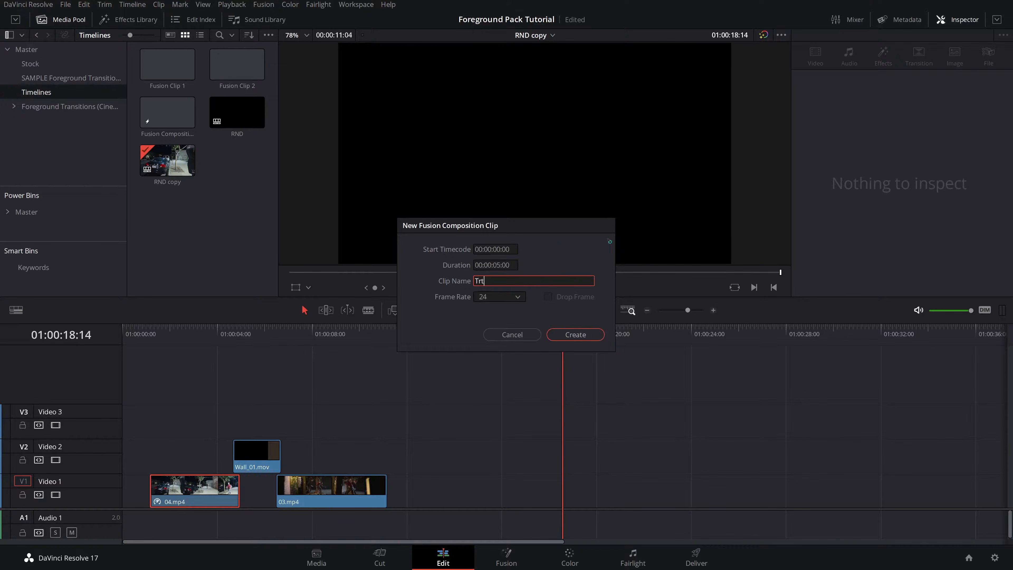
text(ansitoin)
key(Return)
- Disable 04.mp4 and place the Transitoin composition on Video 1 after 03.mp4
key(d)
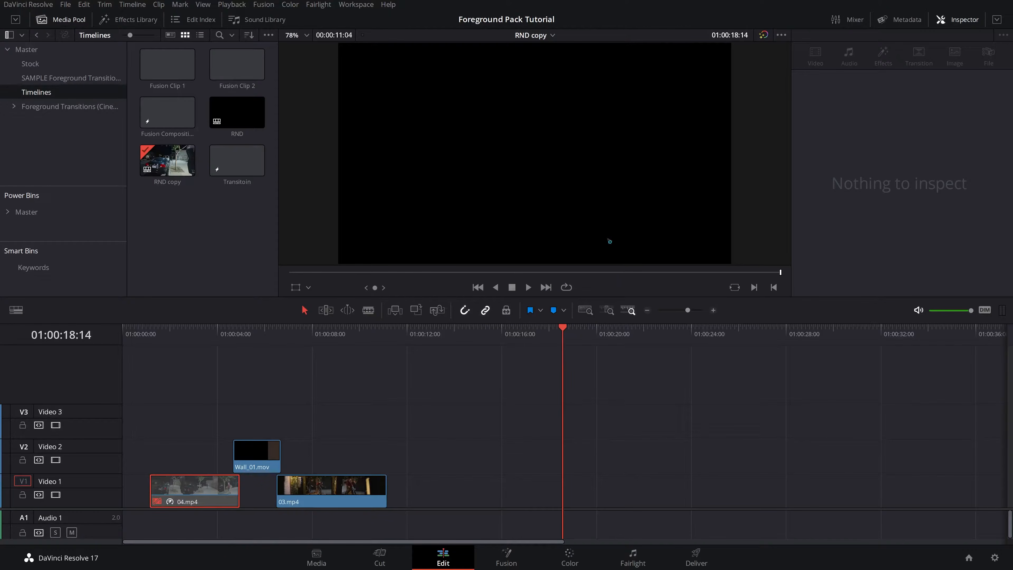
click(229, 164)
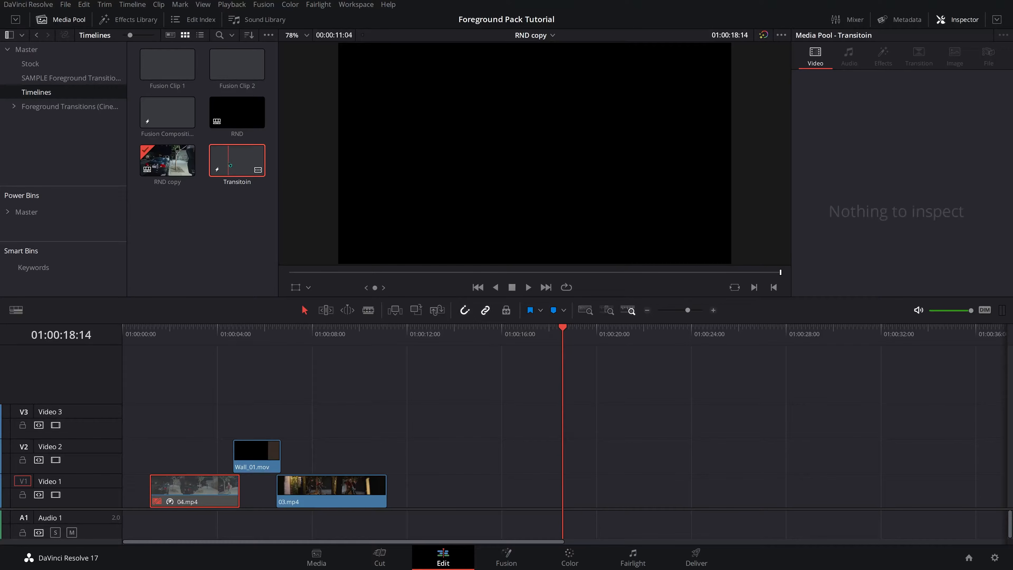
drag(230, 165, 513, 487)
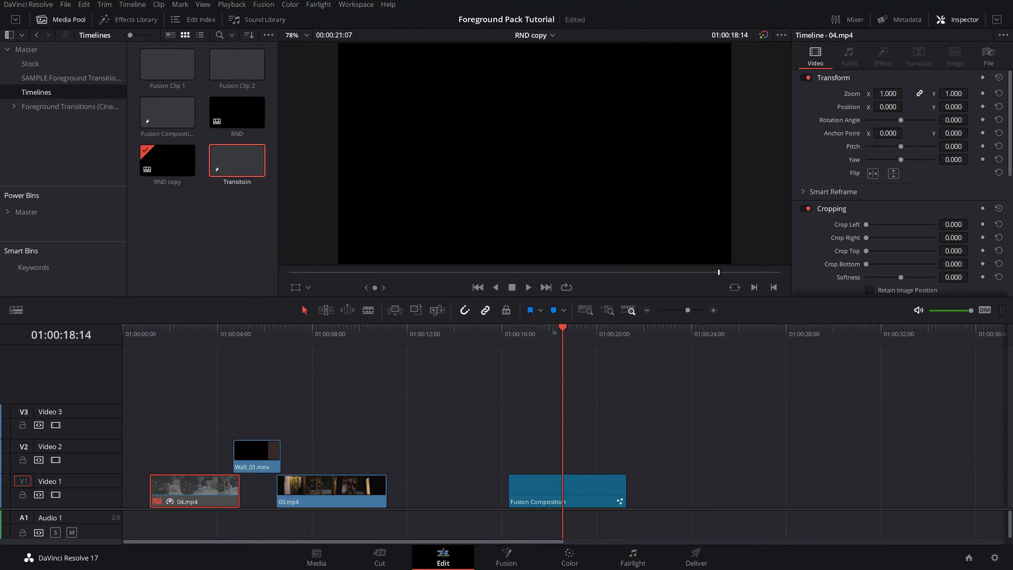
- Open the Transitoin composition on the Fusion page and add a Background tool to the node graph
click(521, 499)
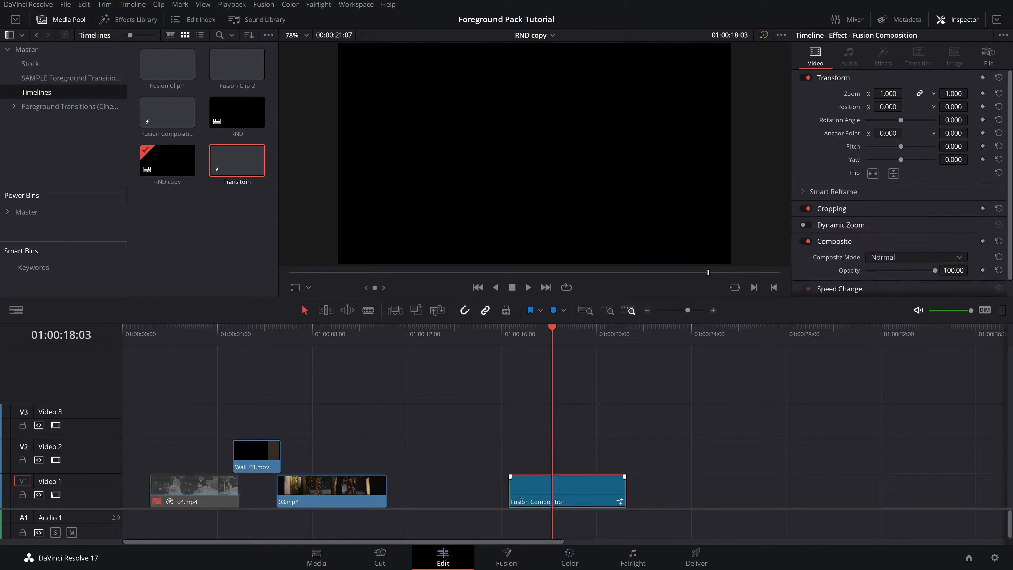
key(shift+5)
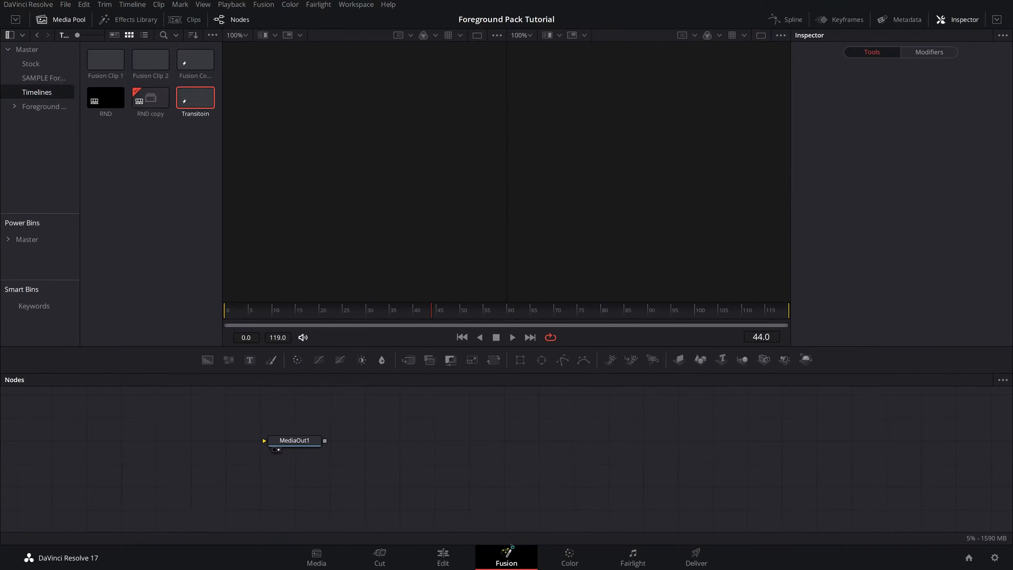
drag(292, 442, 380, 464)
key(shift+space)
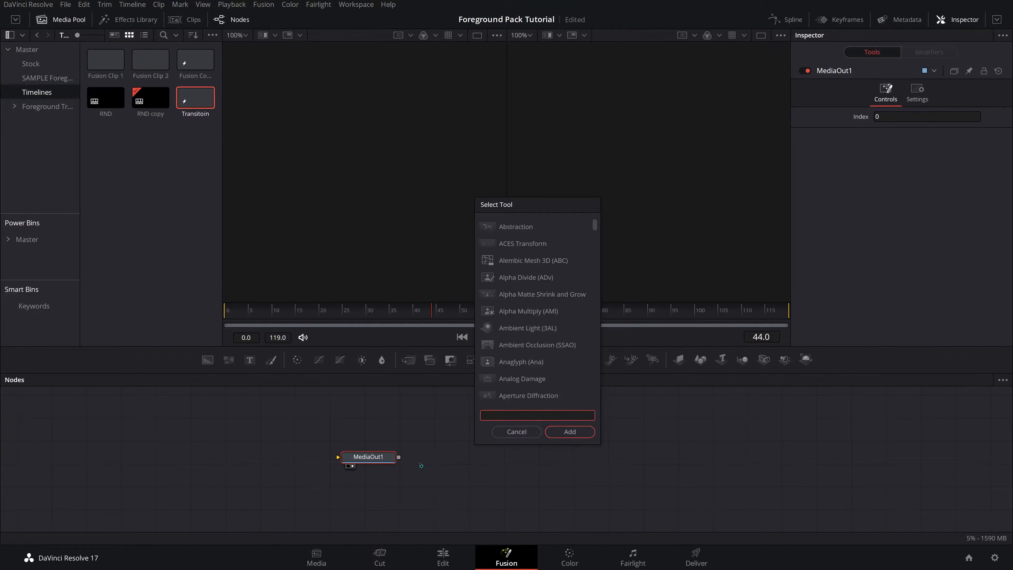
text(bg)
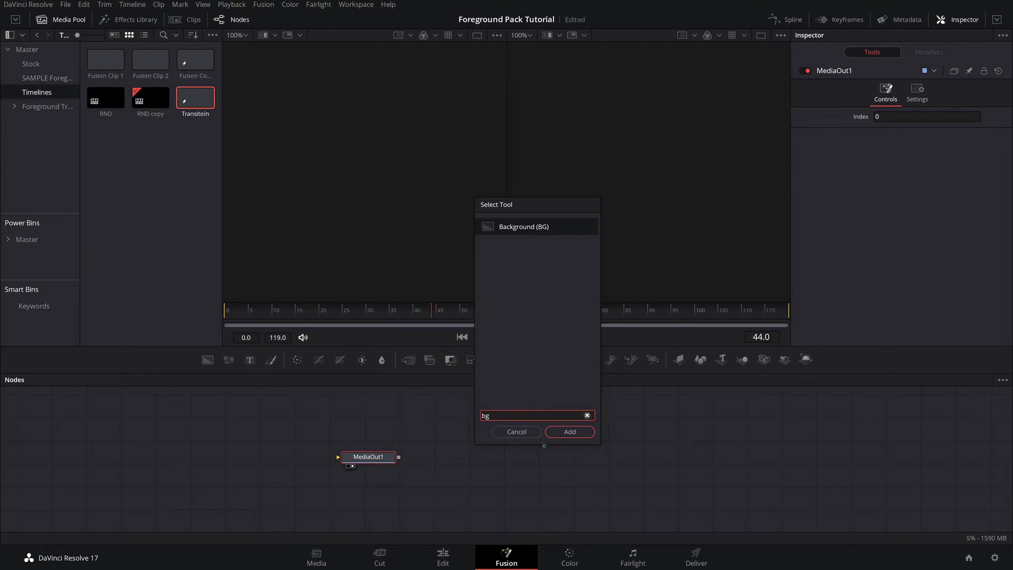
click(570, 432)
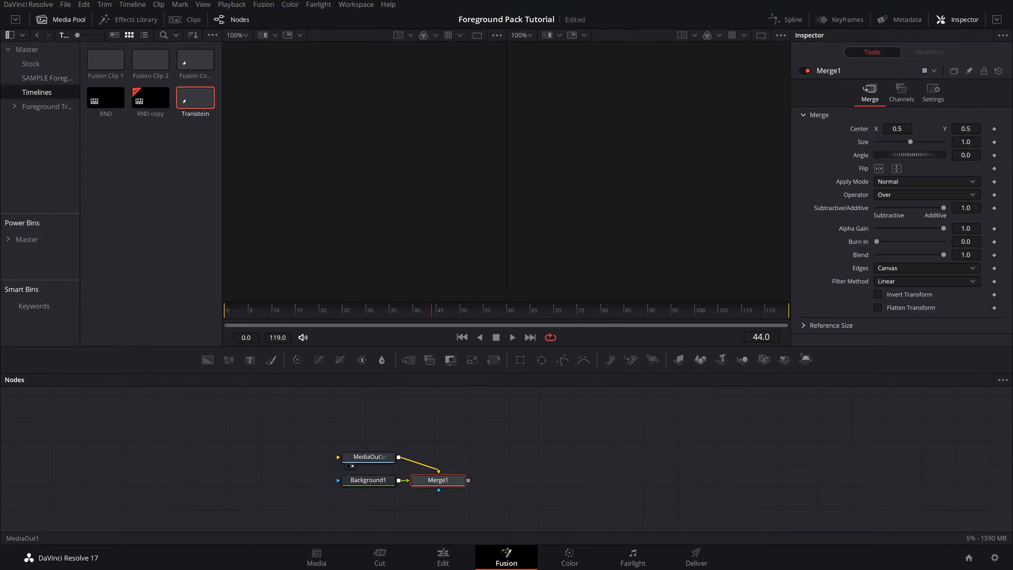
- Rearrange the MediaOut1 and Background1 nodes around Merge1 in the node graph
drag(382, 456, 456, 403)
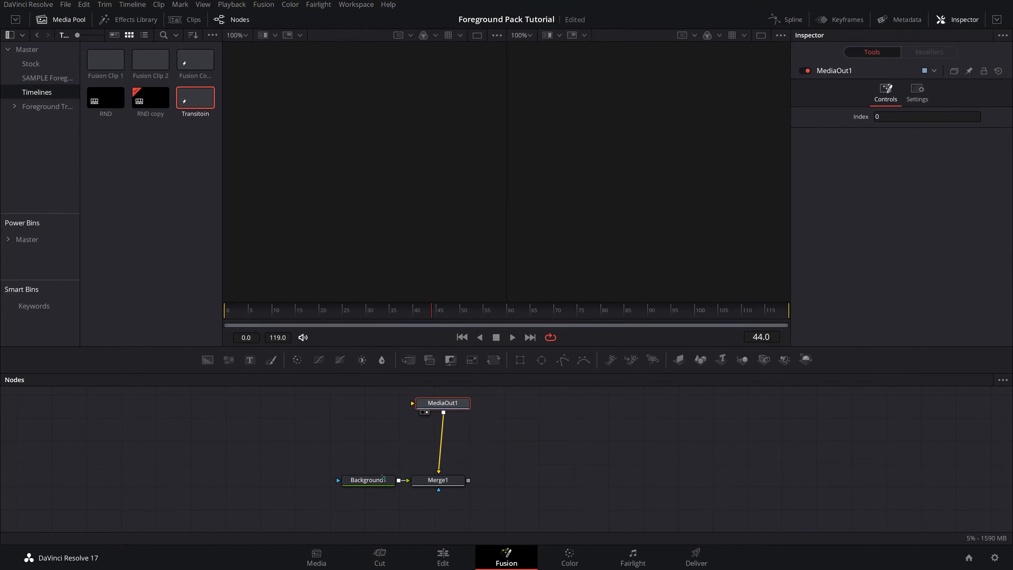
drag(383, 477, 373, 475)
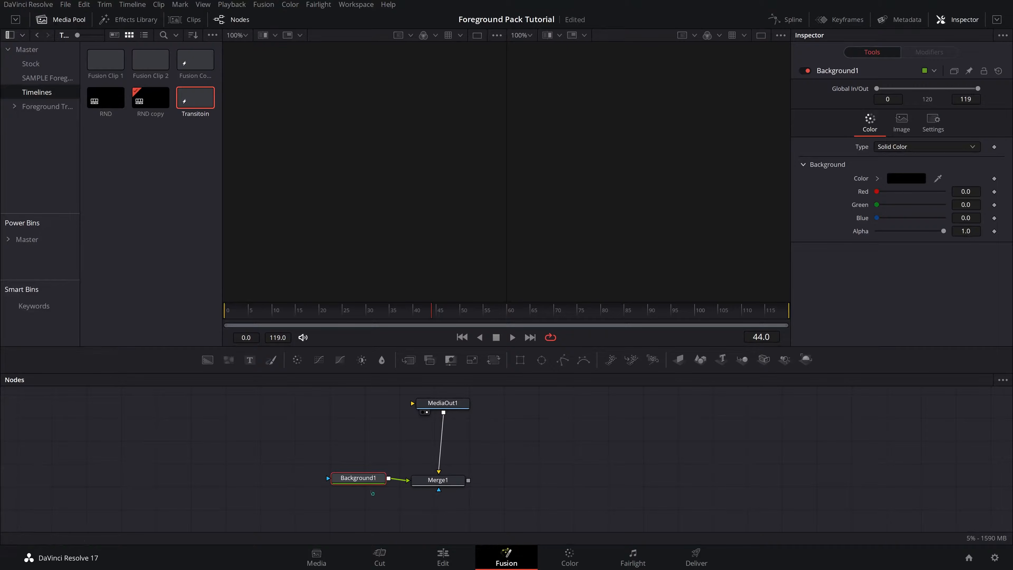
drag(369, 477, 348, 483)
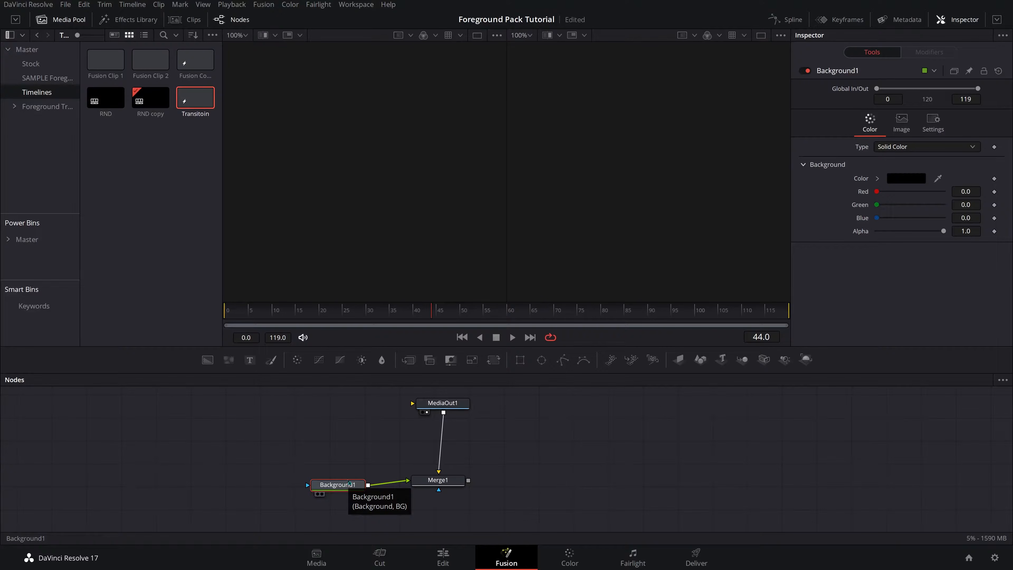
drag(349, 483, 340, 489)
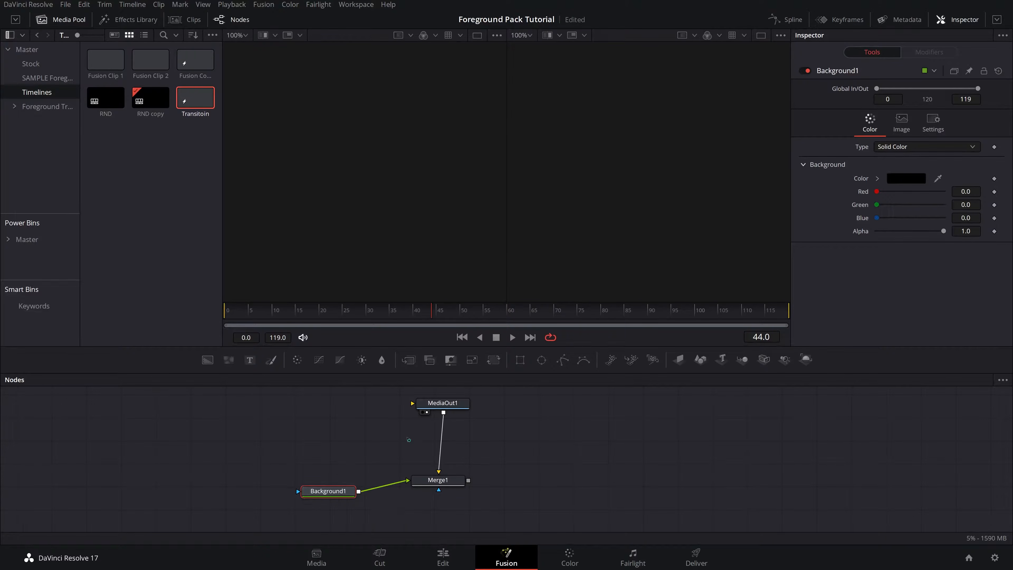
- Arrange MediaOut1, Merge1 and Background1 in a vertical column, lining up all tools to the grid
drag(340, 487, 447, 511)
drag(445, 404, 432, 402)
right_click(475, 416)
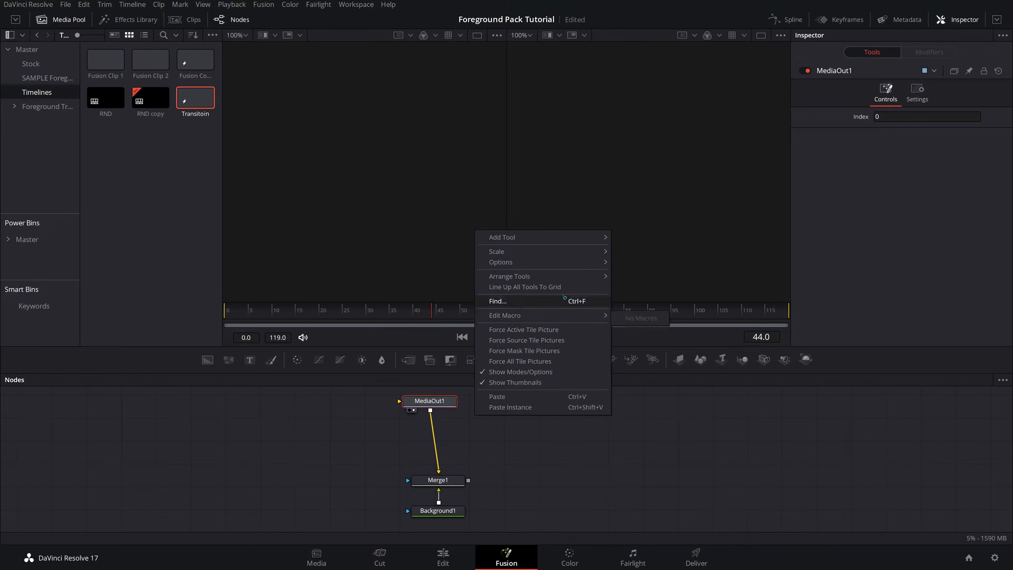
mouse_move(563, 279)
click(635, 279)
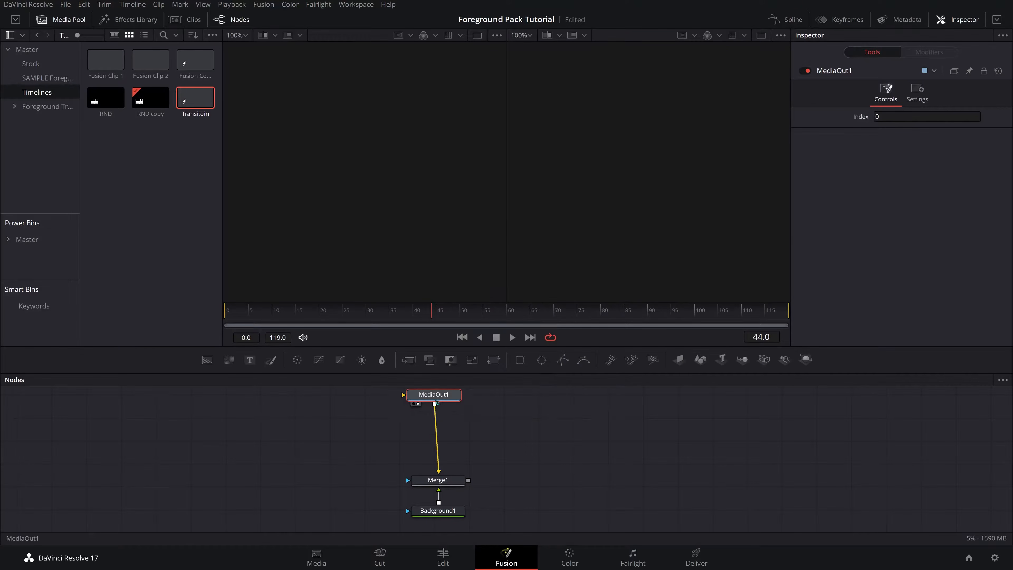
drag(438, 479, 433, 440)
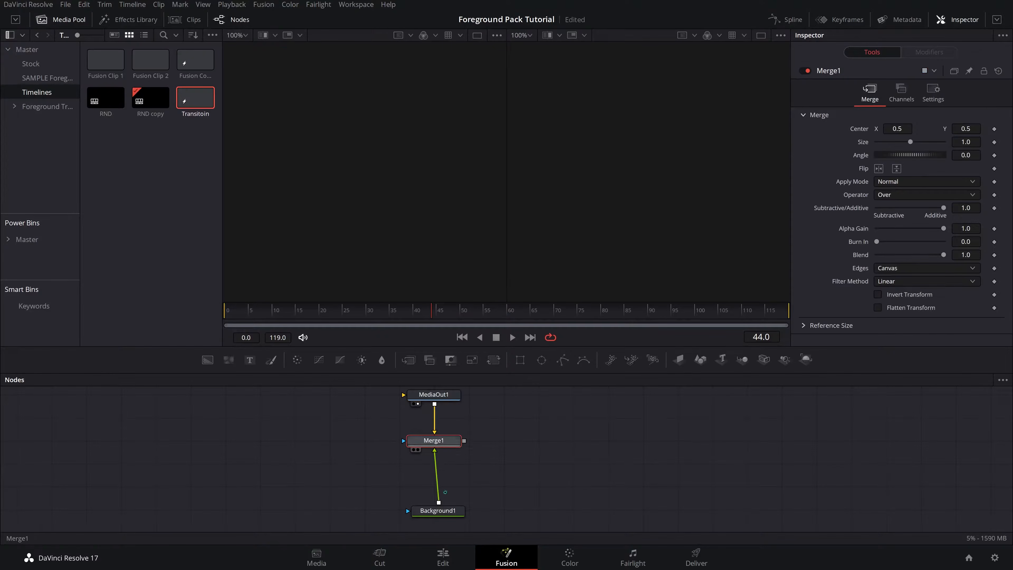
drag(449, 508, 450, 485)
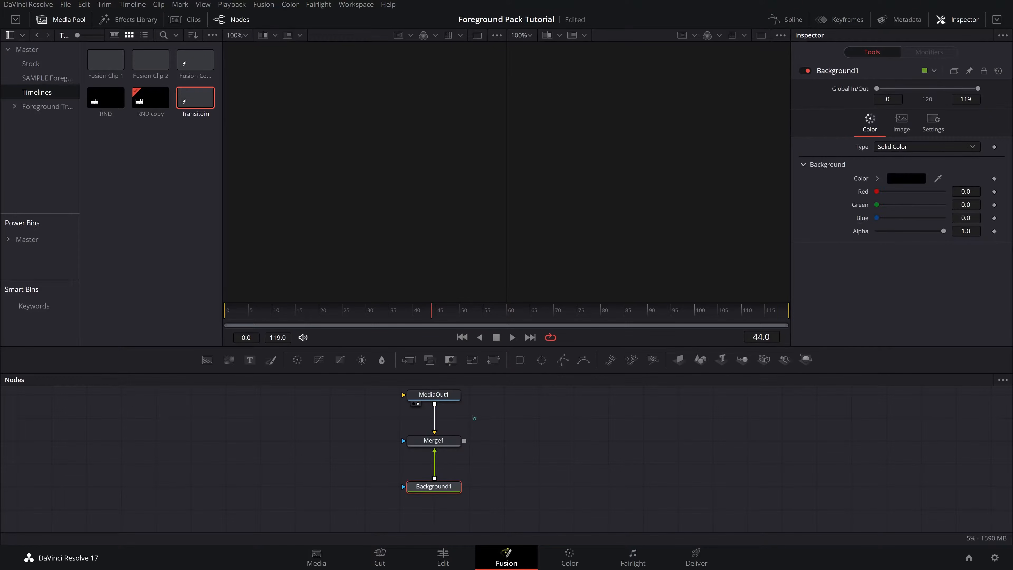
click(429, 448)
mouse_move(429, 448)
mouse_down()
mouse_move(464, 448)
mouse_move(438, 445)
mouse_up()
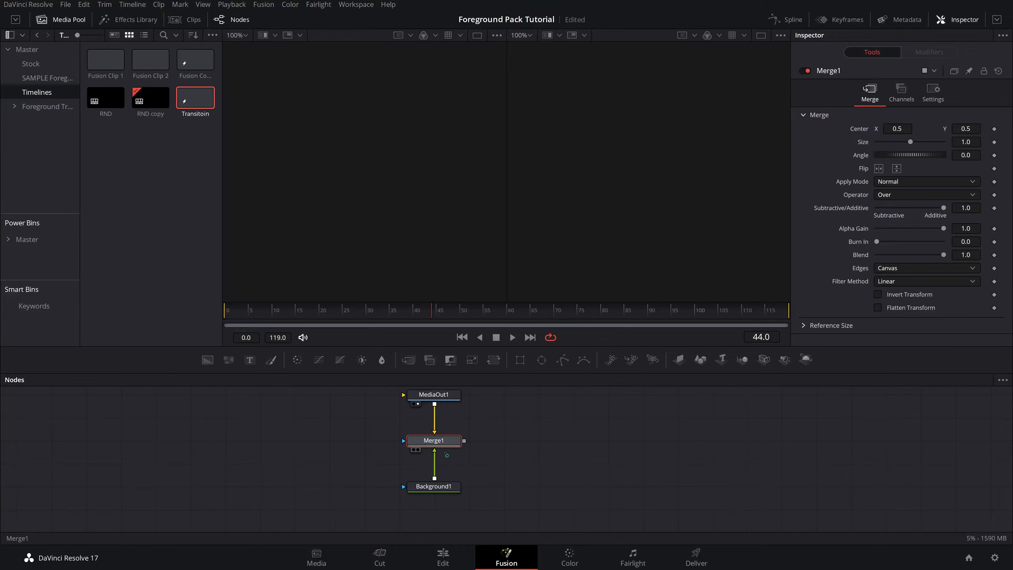
- Delete Merge1 and connect Background1 directly to MediaOut1
key(Delete)
drag(465, 500, 441, 410)
drag(465, 500, 435, 417)
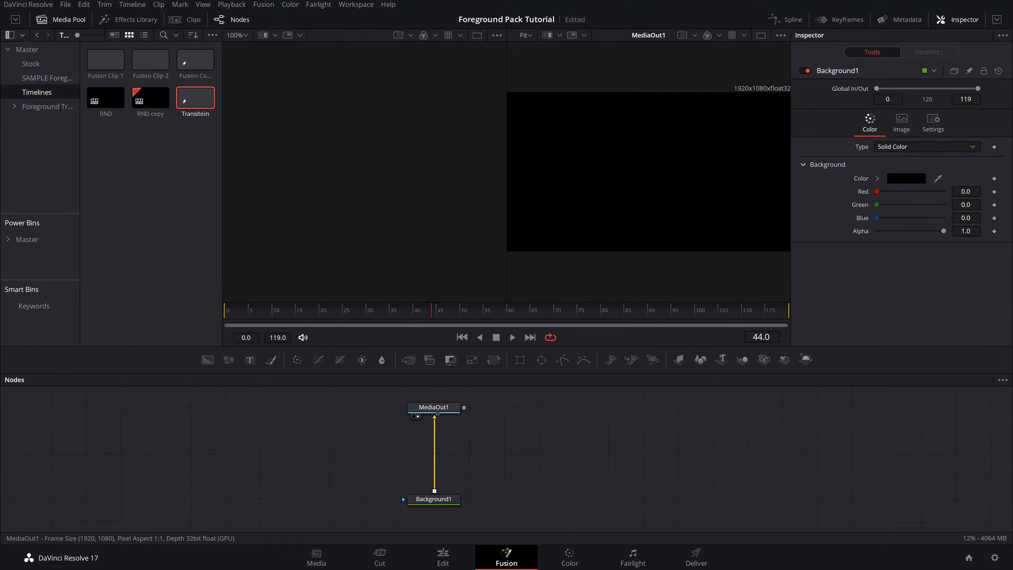
- Insert three Merge nodes in a chain between Background1 and MediaOut1
click(445, 408)
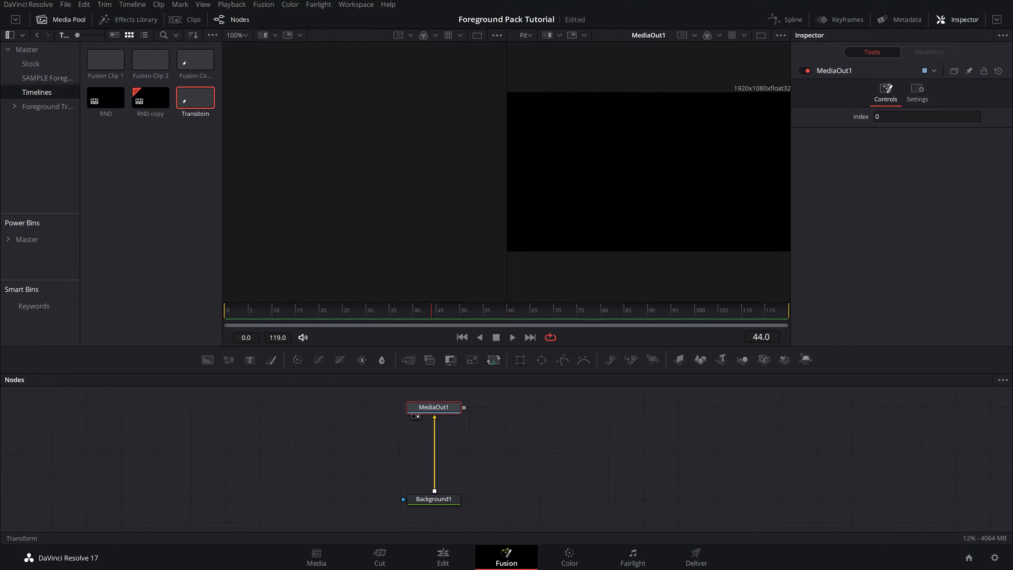
drag(494, 360, 435, 478)
drag(408, 359, 434, 430)
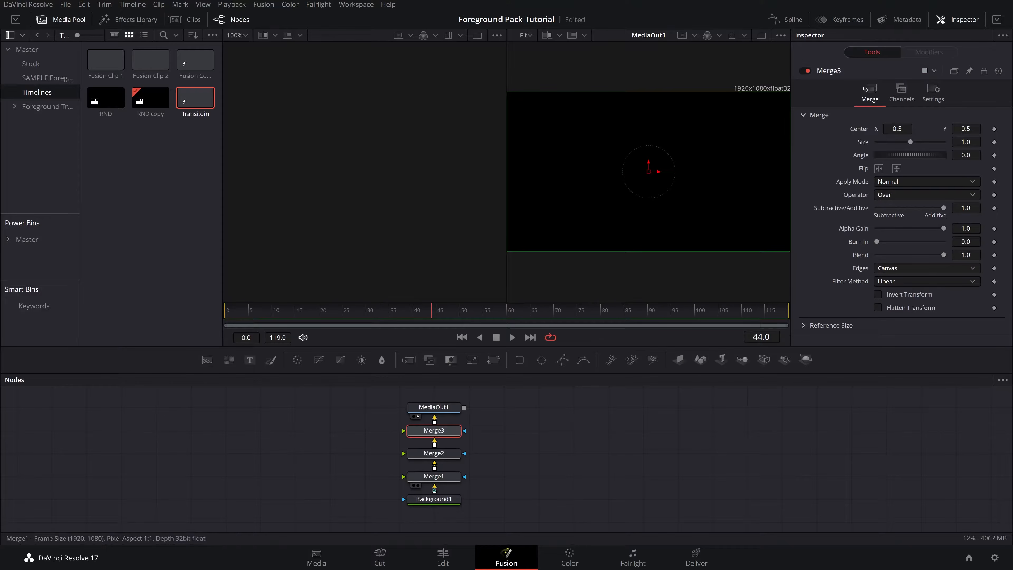
scroll(423, 488, up, 3)
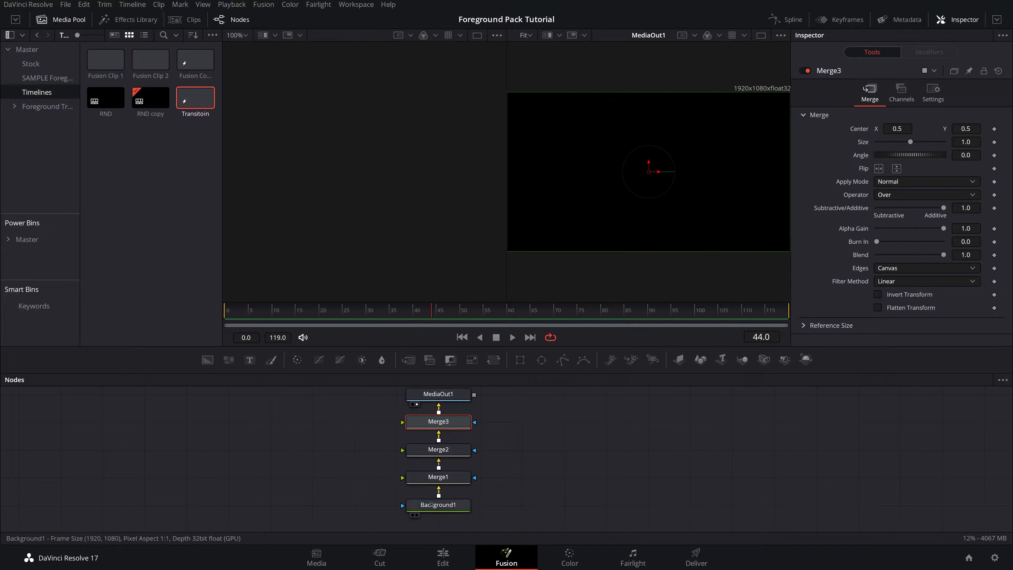
- Add the 122229 clip from the Stock bin to the node graph as a MediaIn node and preview it
click(440, 506)
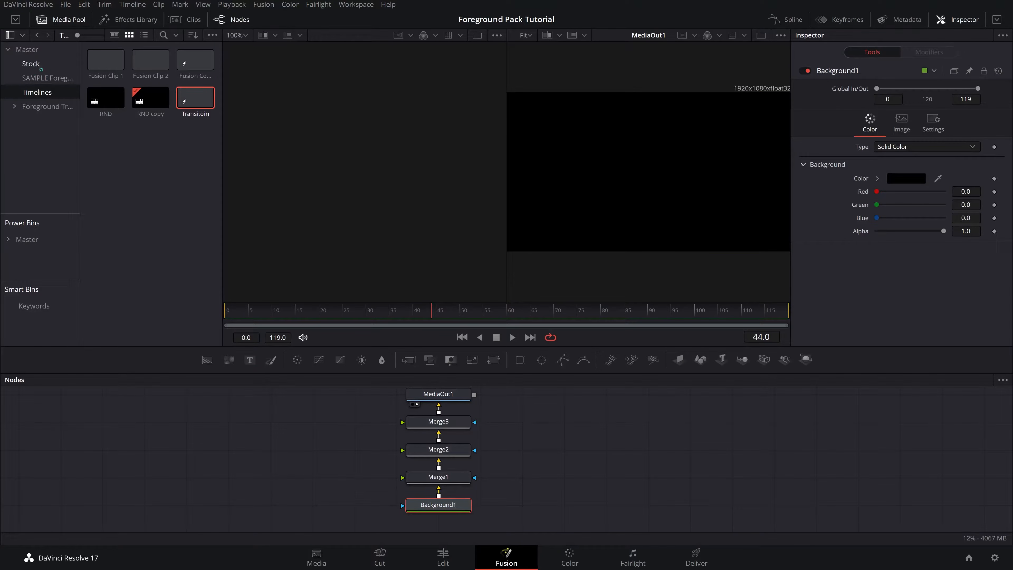
click(32, 64)
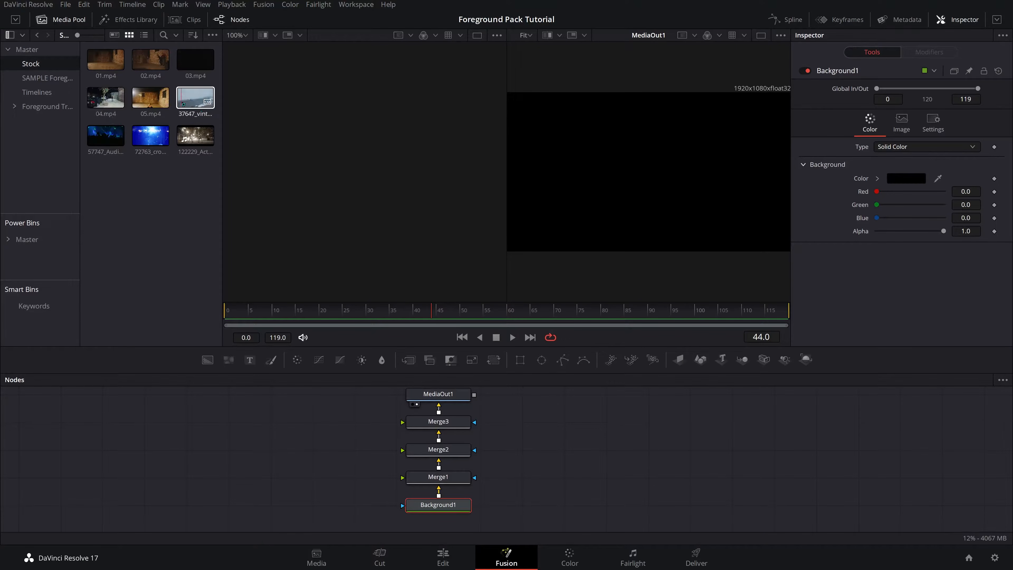
click(198, 142)
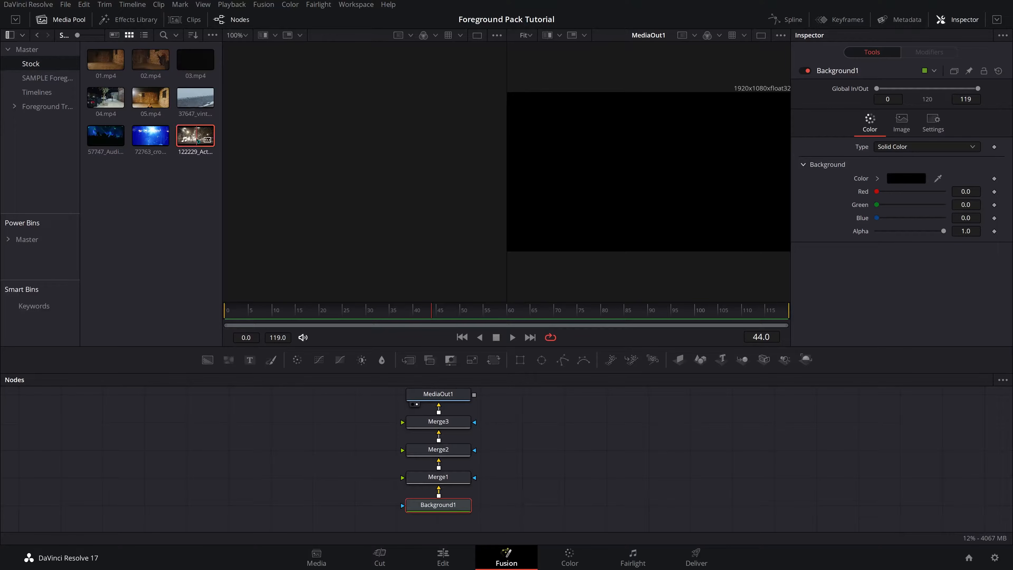
drag(194, 138, 176, 479)
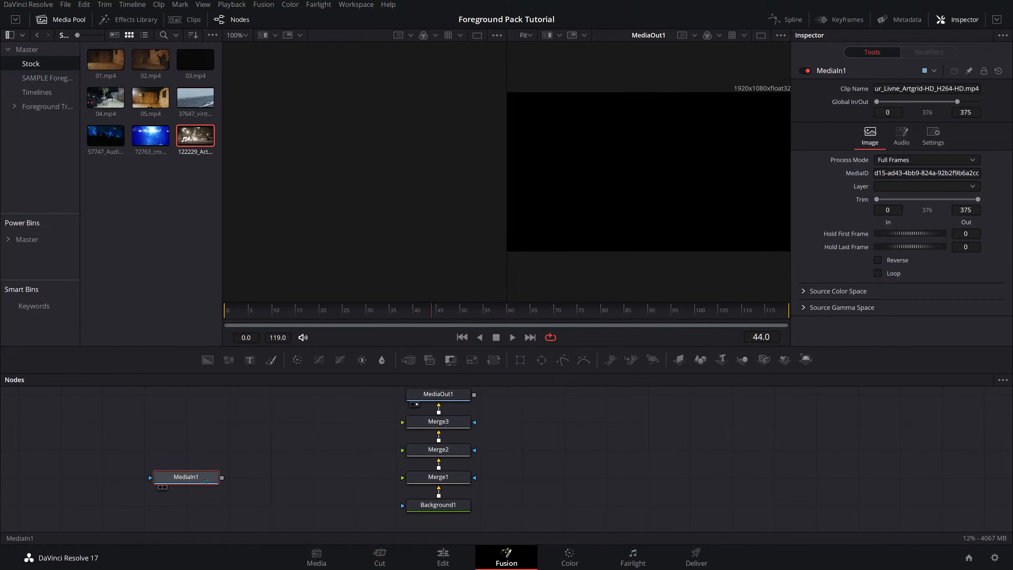
key(1)
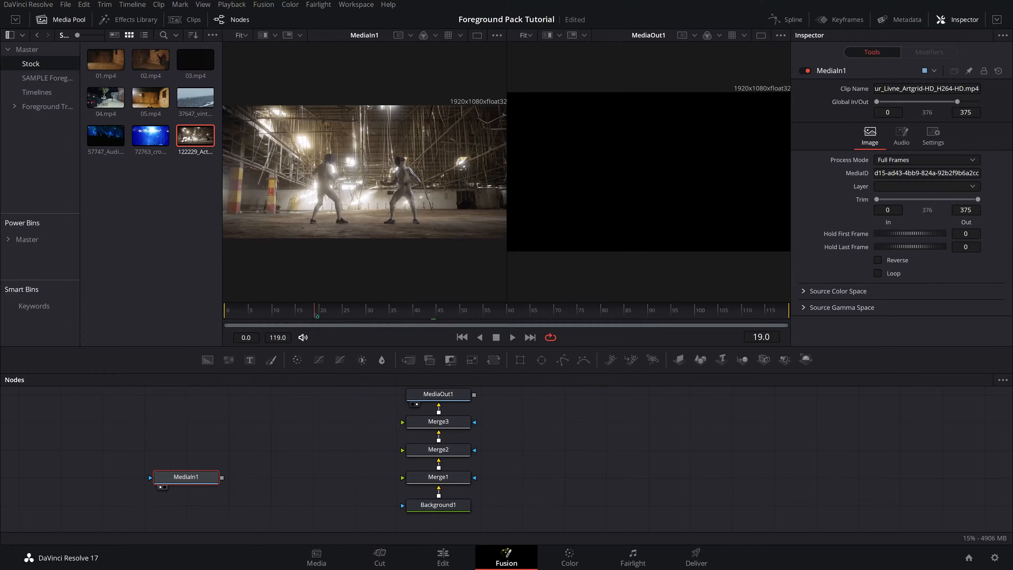
drag(406, 318, 385, 317)
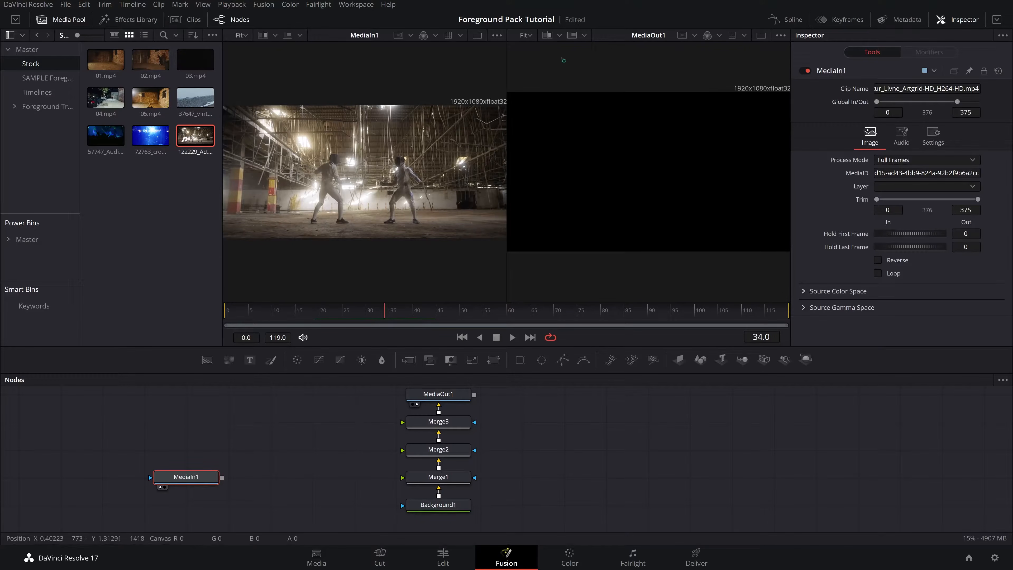
drag(379, 317, 403, 326)
drag(178, 484, 262, 484)
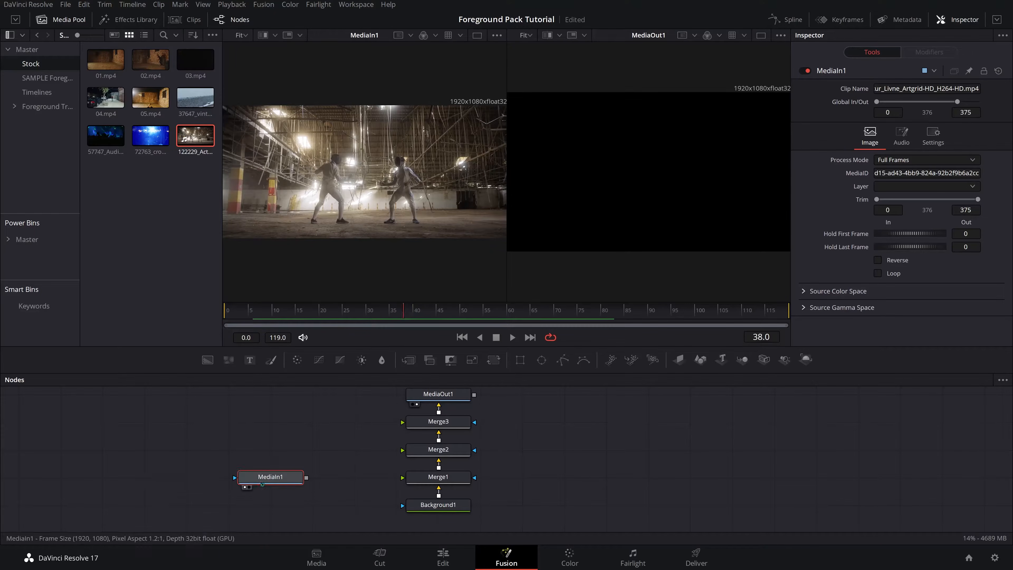
- Rename the new MediaIn node to Clip1
key(F2)
text(C)
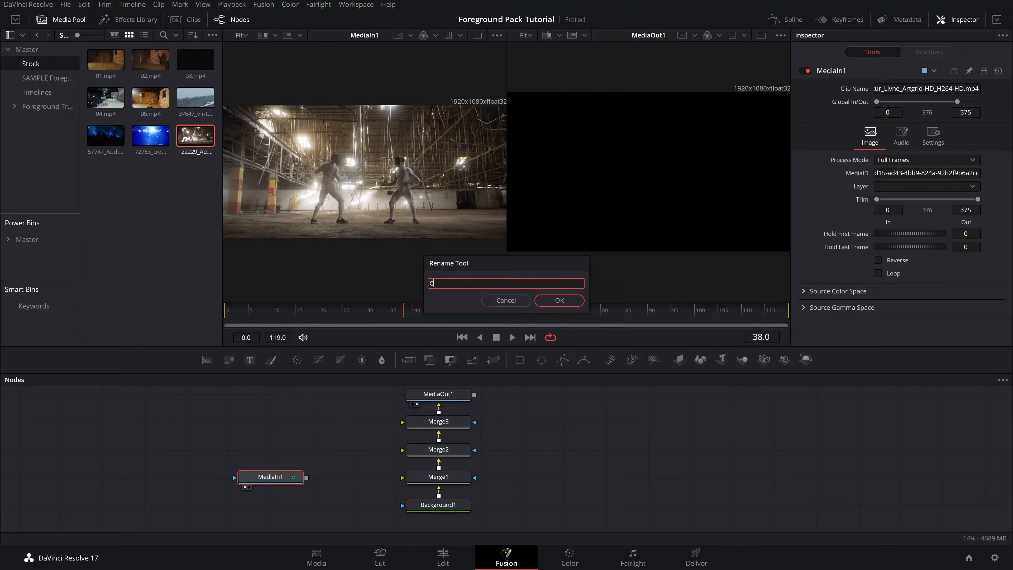
text(lip1)
key(Return)
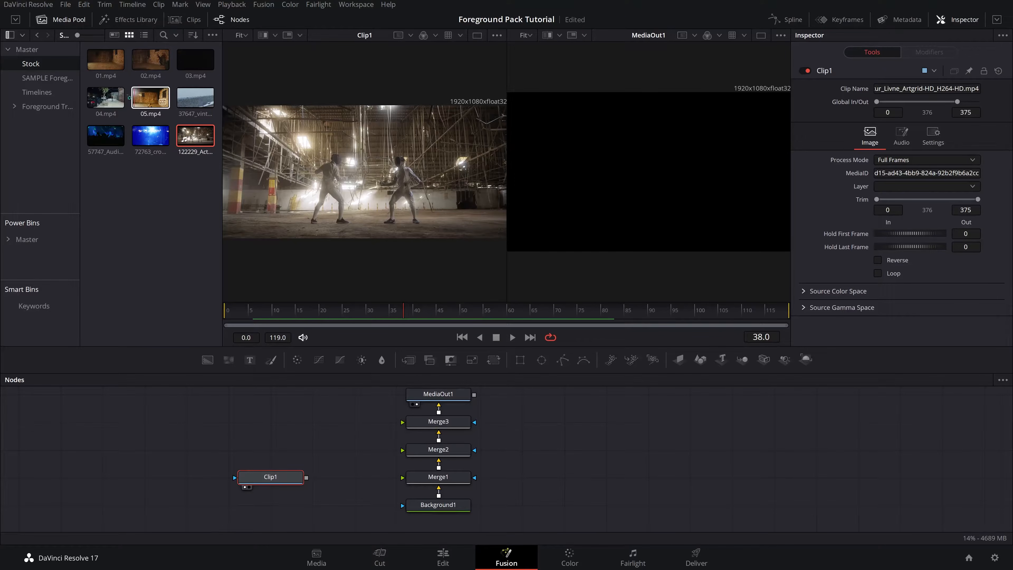
- Add 05.mp4 from the Stock bin as another MediaIn node and preview it
drag(150, 97, 267, 444)
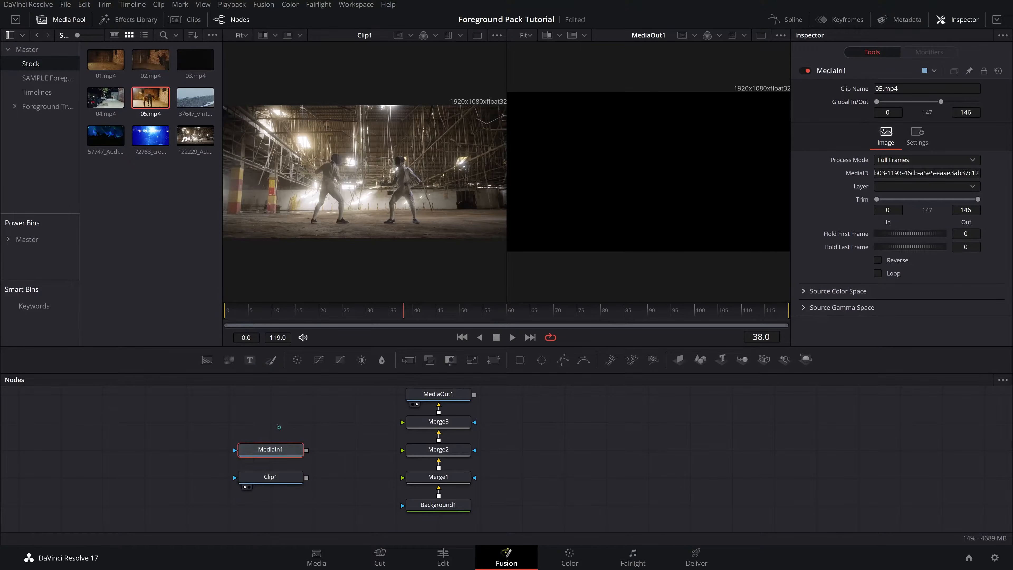
key(1)
drag(342, 311, 661, 337)
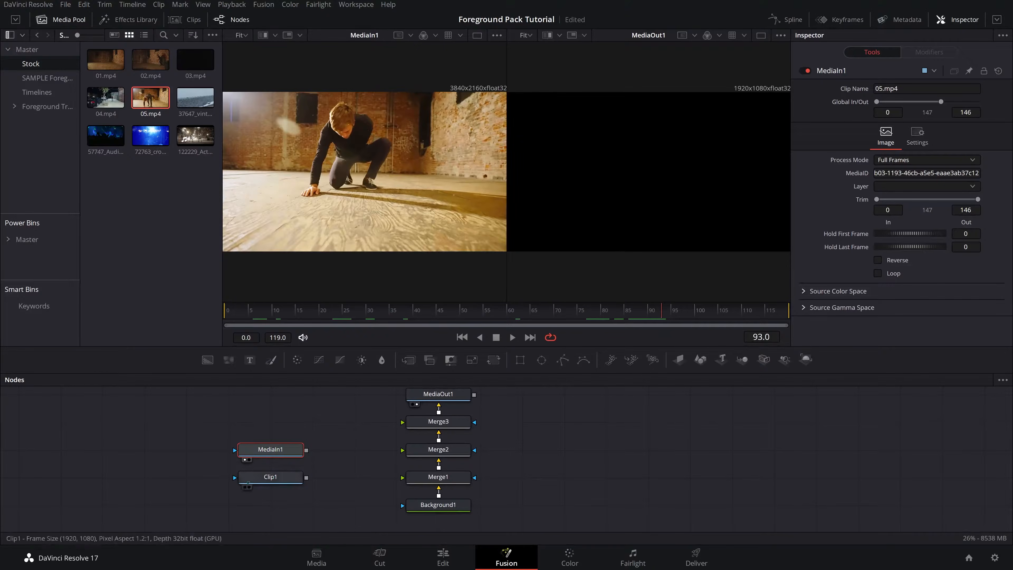
- Rename the 05.mp4 MediaIn node to Clip2
click(286, 451)
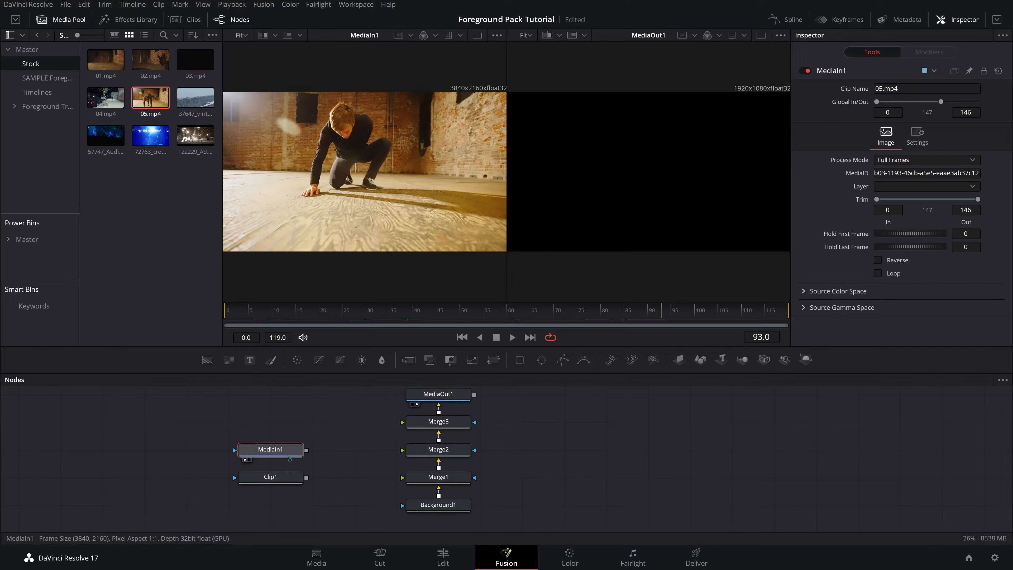
key(F2)
text(Clip)
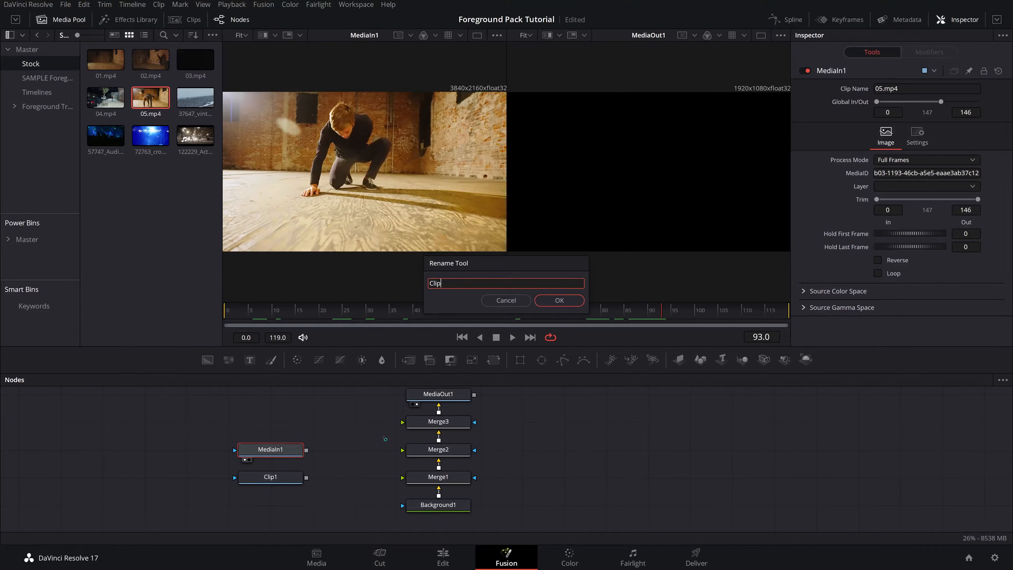
text( 2)
key(Return)
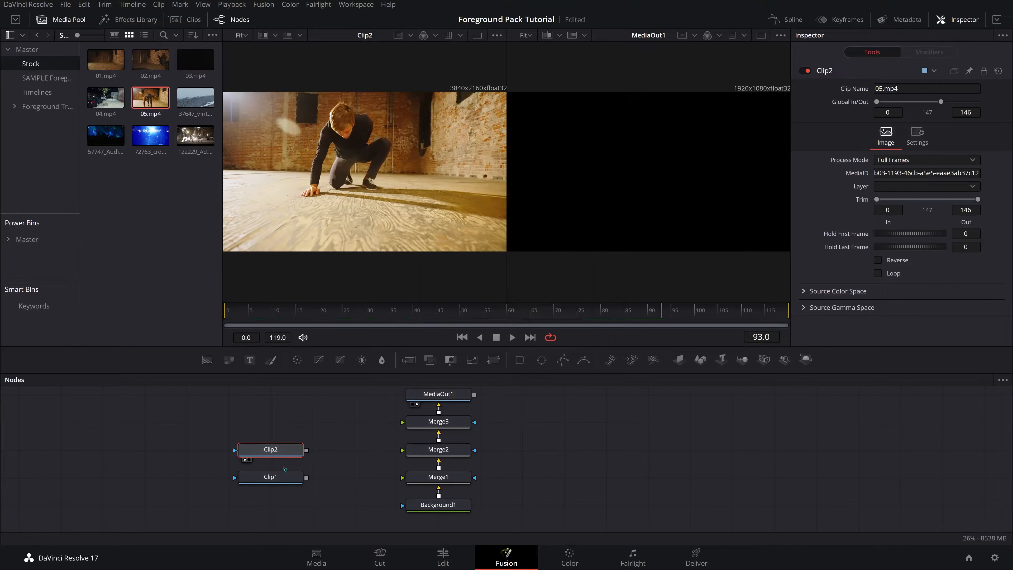
- Add Street_02.mov from the SAMPLE Foreground bin to the node graph as a MediaIn node
click(44, 78)
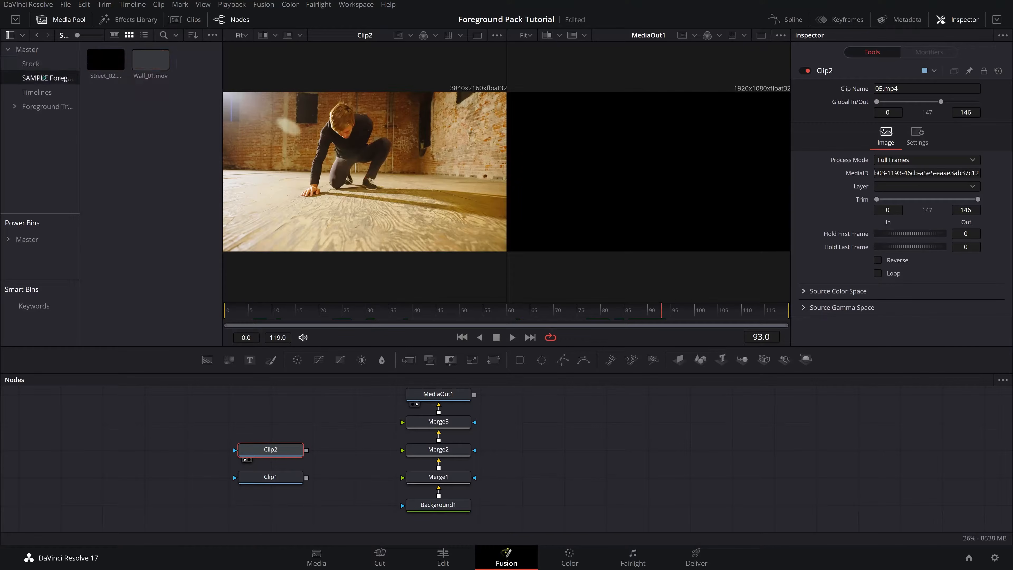
click(107, 63)
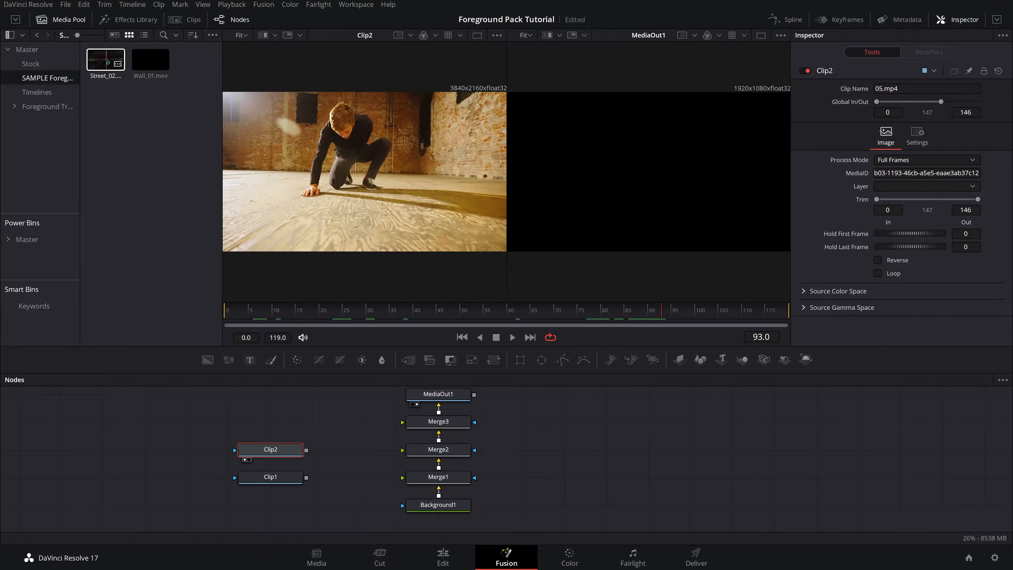
drag(108, 63, 285, 423)
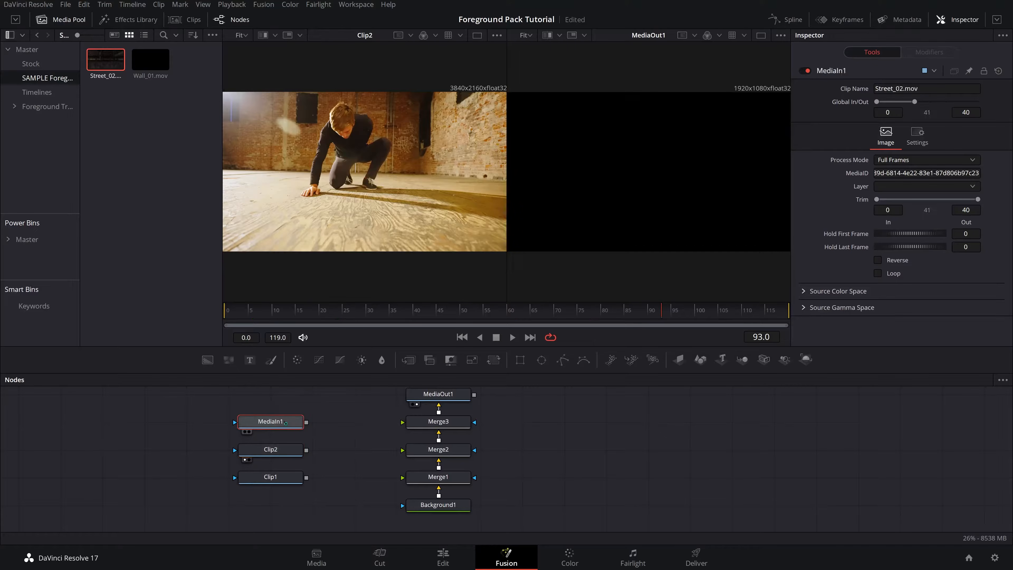
- Rename the Street_02.mov node to Transition
key(F2)
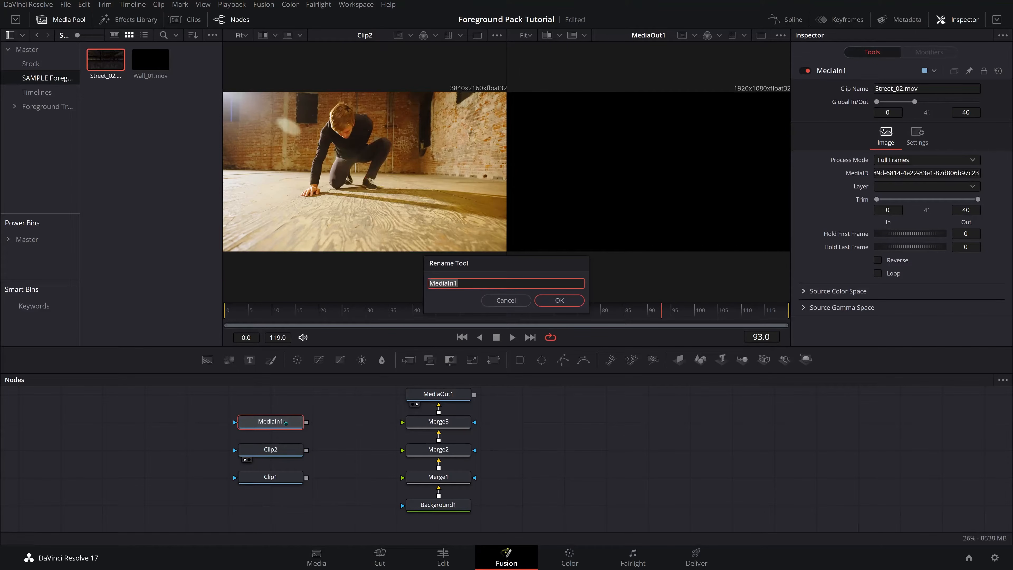
text(Transition)
key(Return)
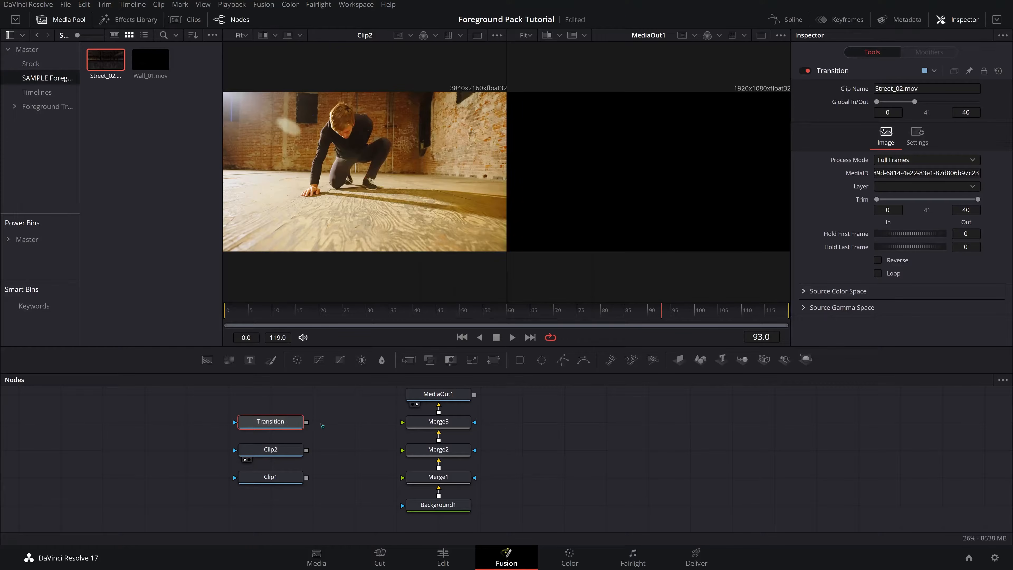
- Connect Transition, Clip2 and Clip1 to the foreground inputs of Merge3, Merge2 and Merge1 respectively
drag(306, 422, 402, 422)
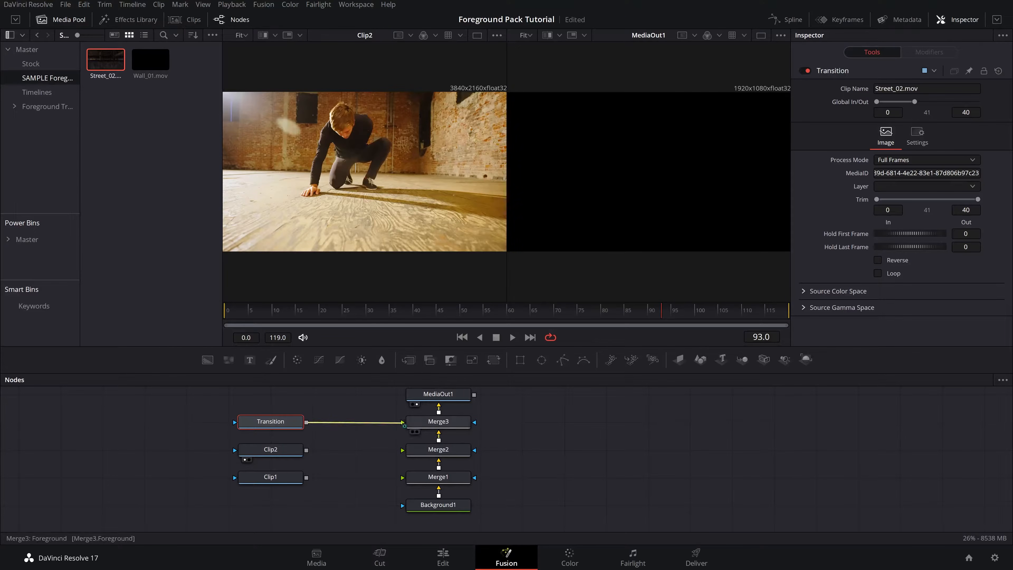
drag(307, 450, 402, 450)
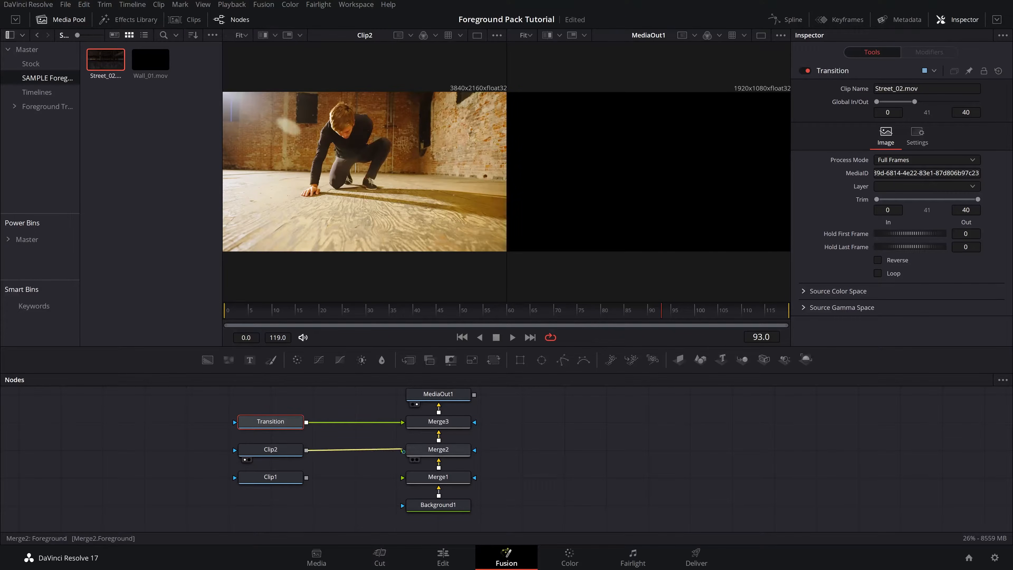
drag(306, 478, 402, 478)
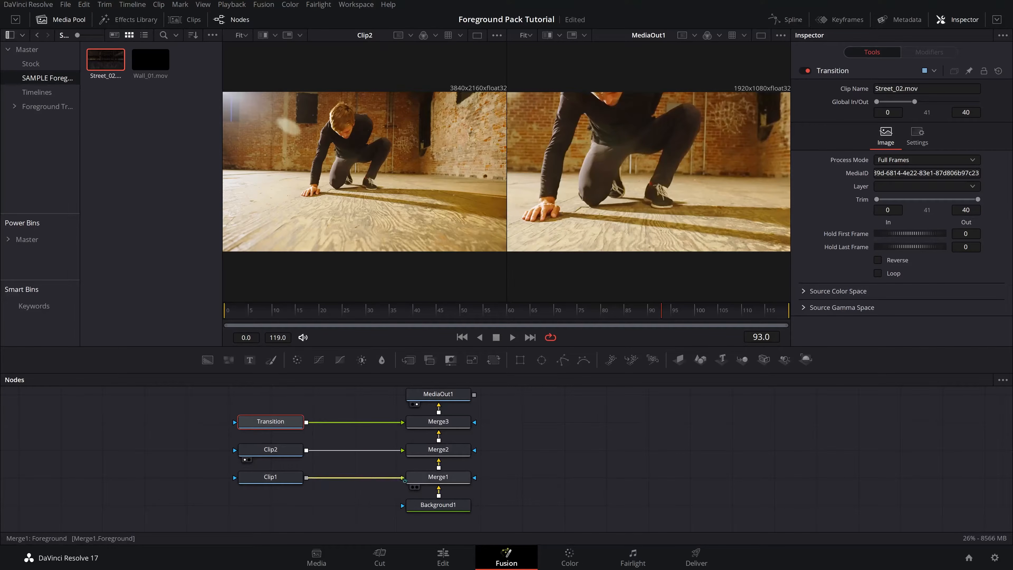
- Move the three MediaIn nodes further from the Merge chain and select Clip2
drag(209, 412, 272, 482)
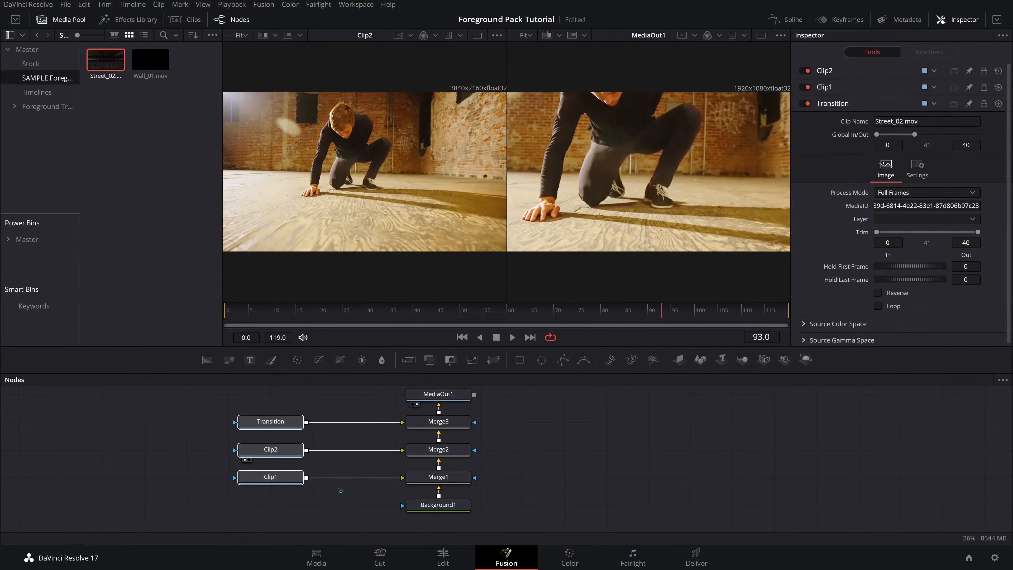
drag(273, 423, 232, 424)
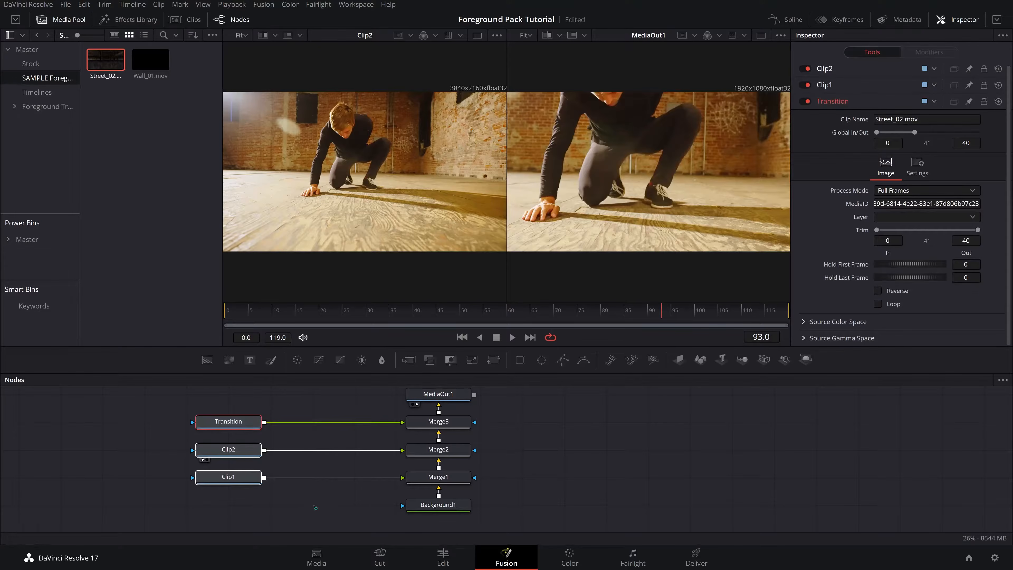
drag(153, 439, 297, 519)
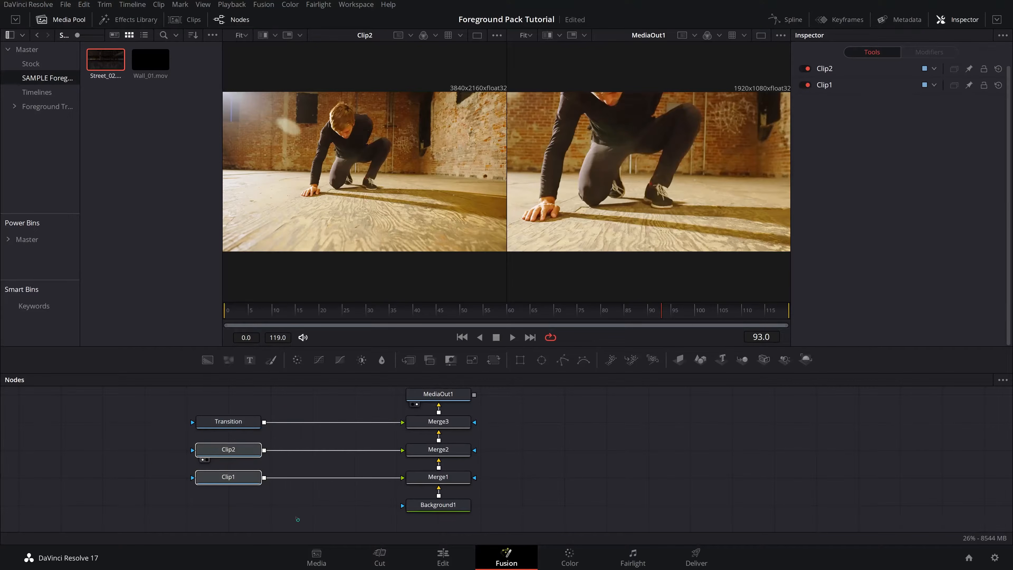
click(233, 452)
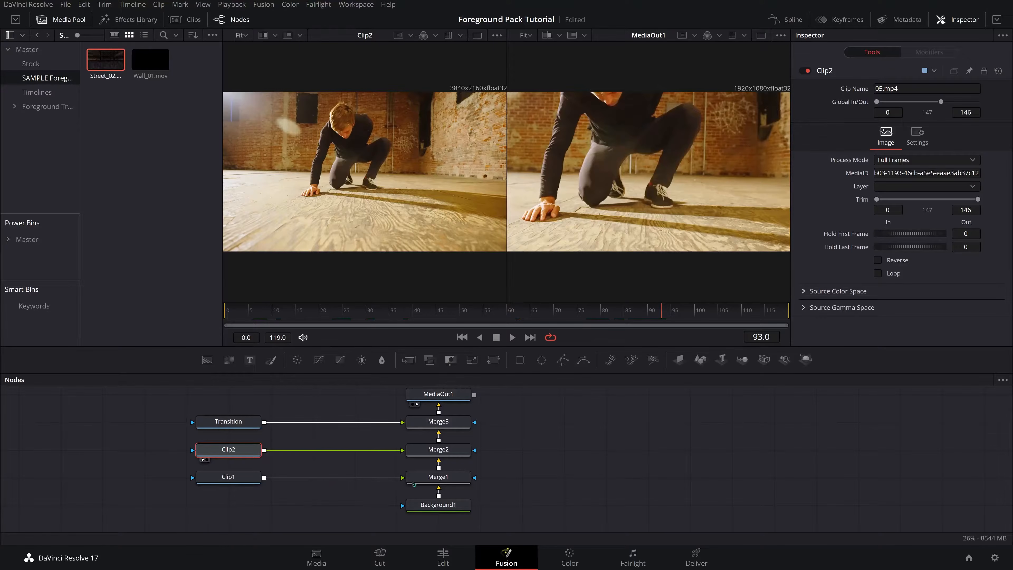
- Insert a Resize node between Clip1 and Merge1 after checking the background's image size
click(440, 509)
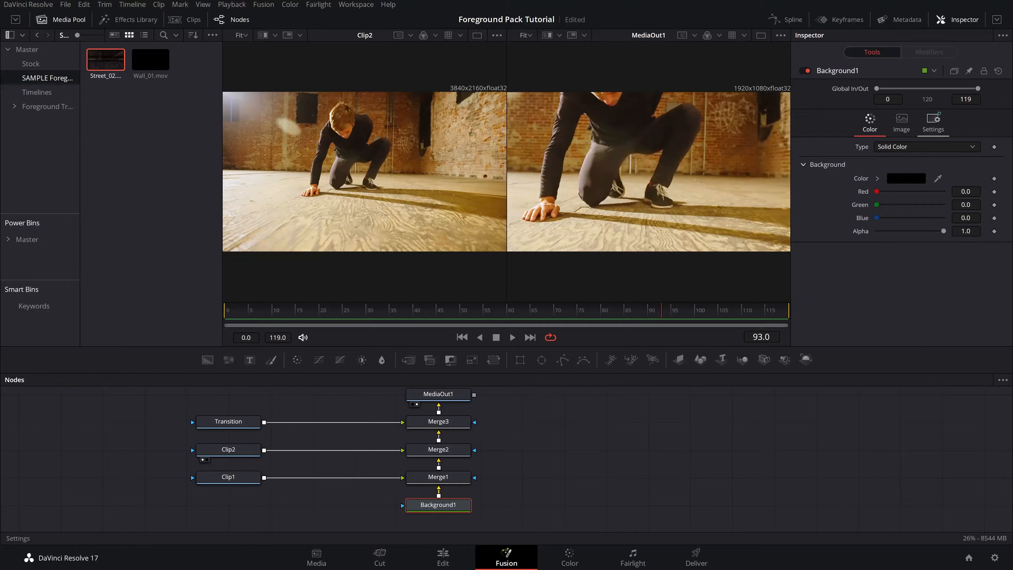
click(901, 125)
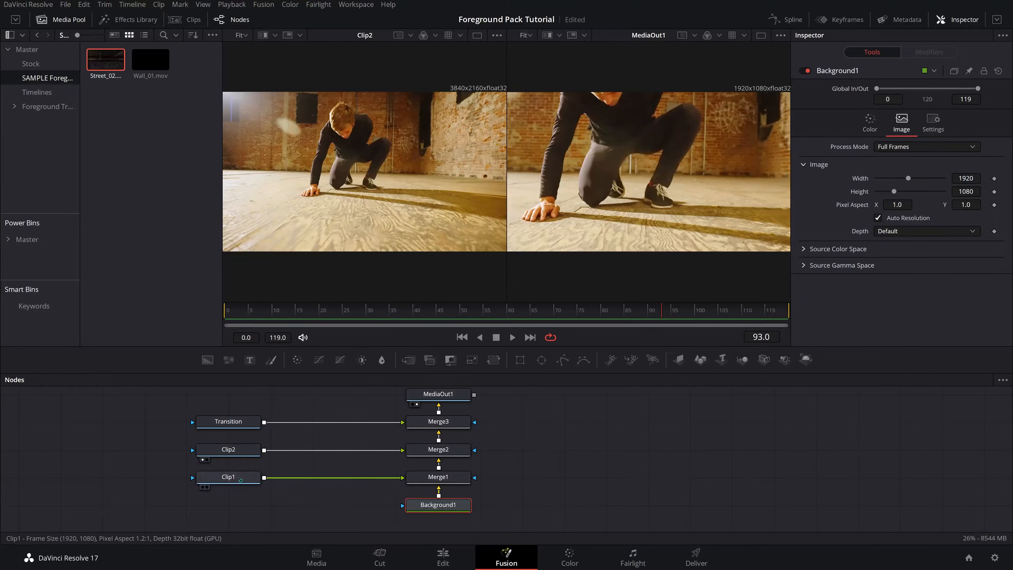
click(252, 483)
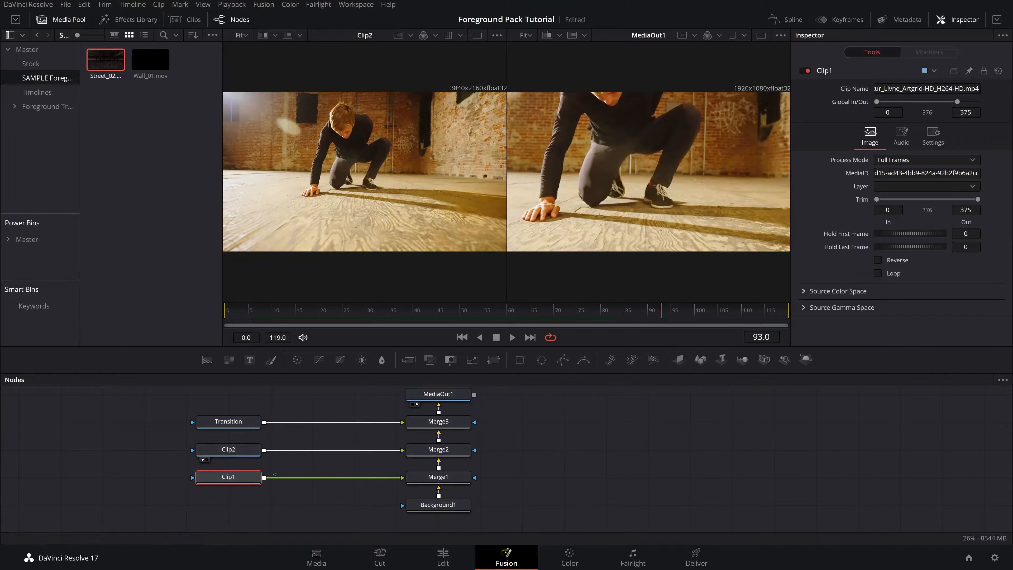
key(shift+space)
text(bg)
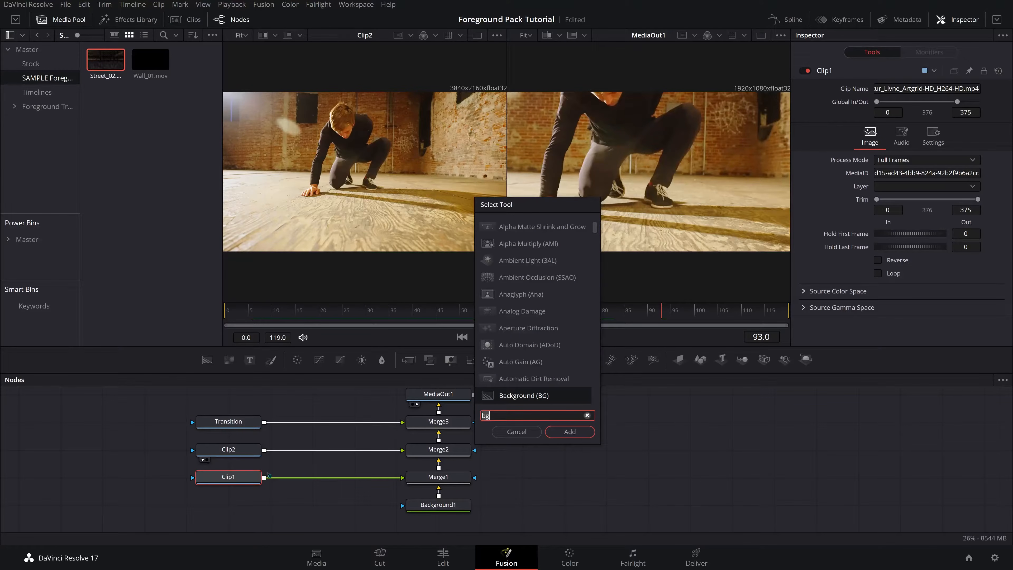
key(BackSpace)
key(BackSpace)
text(resize)
key(Return)
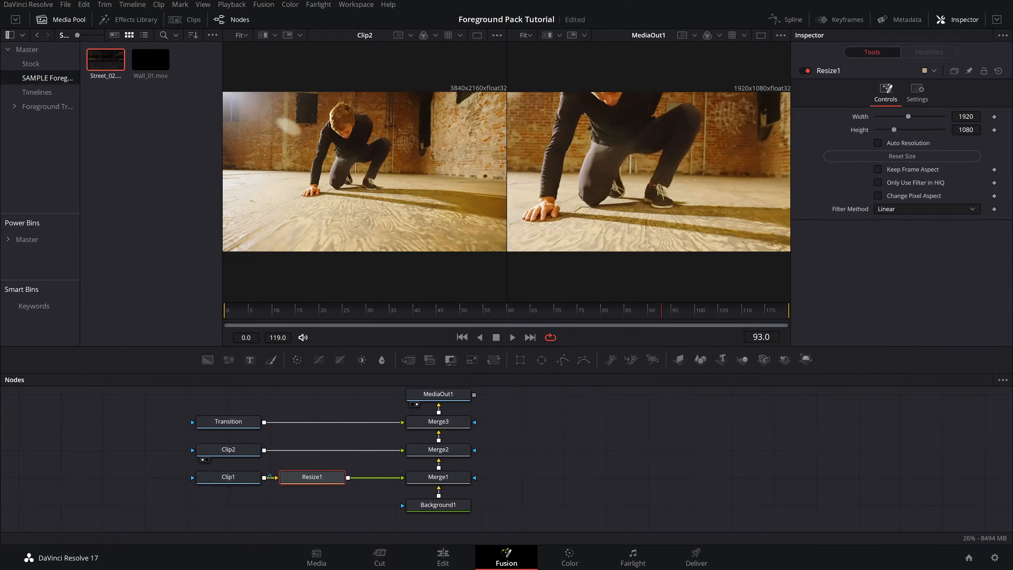
- Insert Resize nodes between Clip2 and Merge2 and between Transition and Merge3
click(237, 454)
key(shift+space)
text(r)
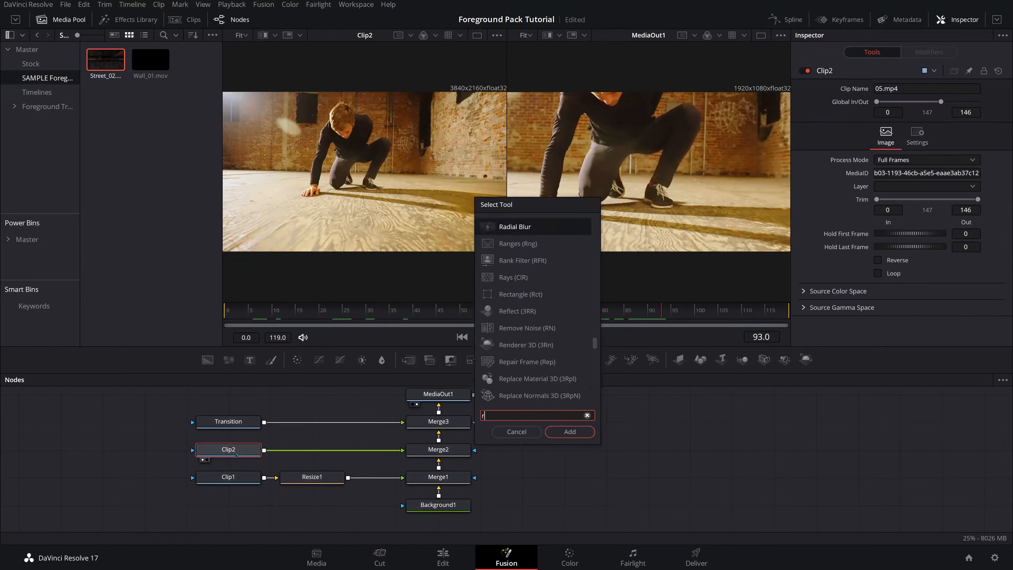
text(es)
key(Return)
click(235, 426)
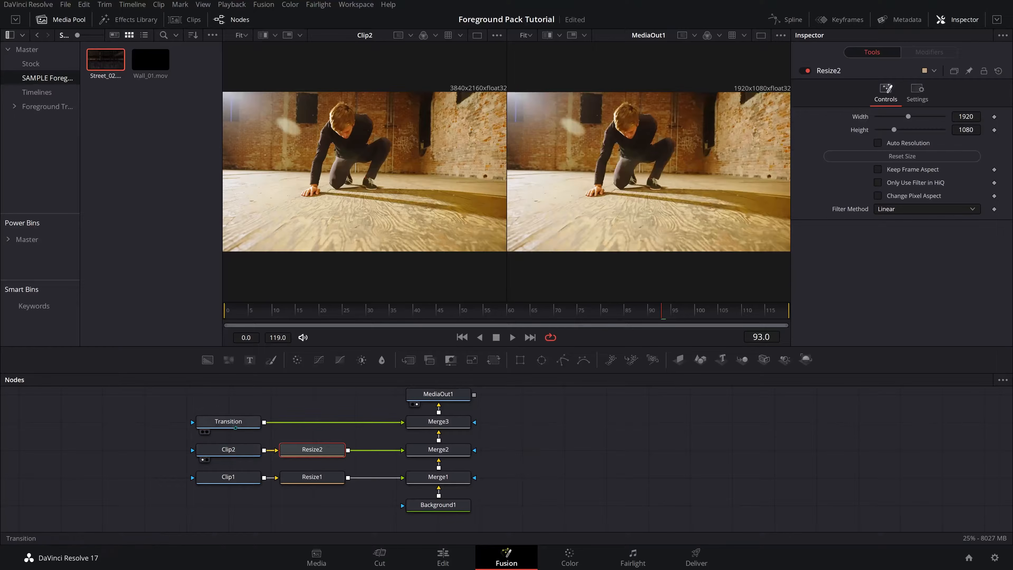
key(shift+space)
key(Return)
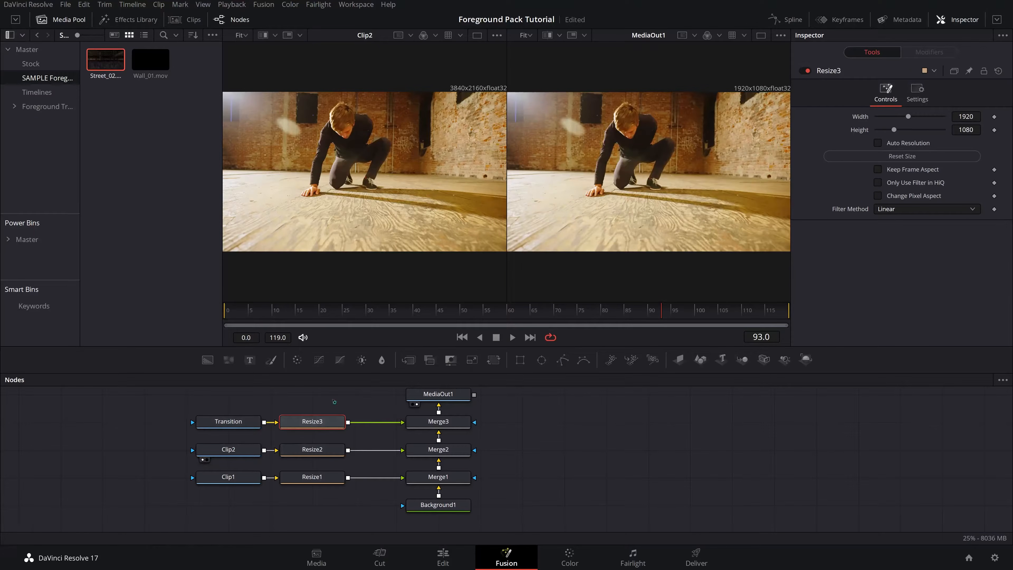
- Scrub through the timeline to preview the composite
drag(660, 315, 626, 315)
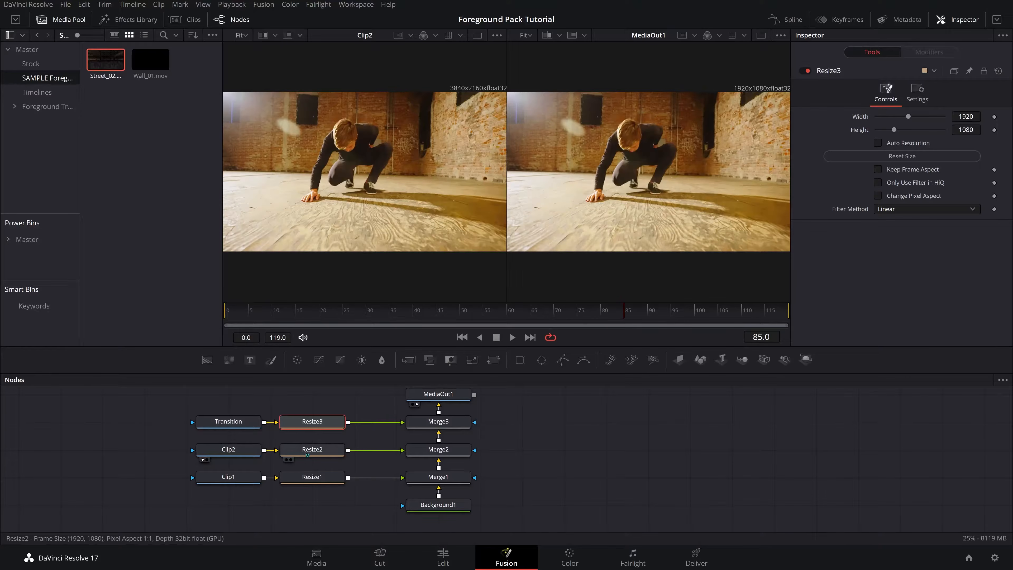
click(313, 449)
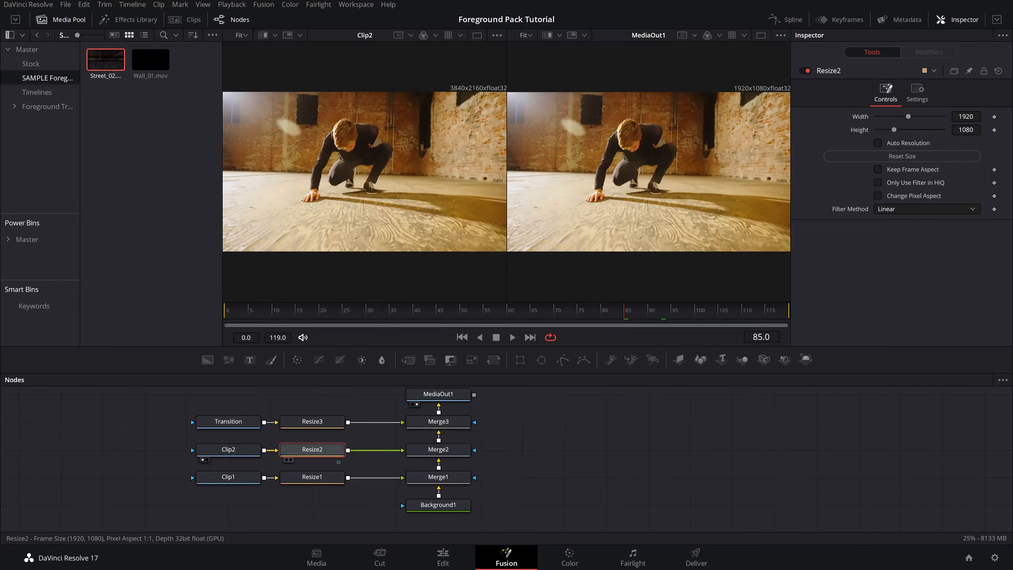
drag(624, 314, 657, 327)
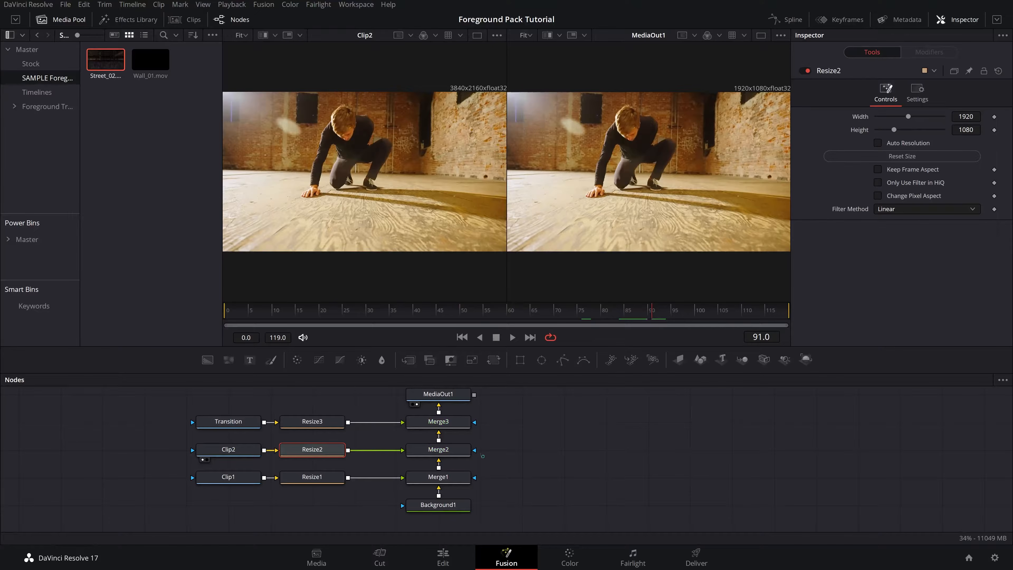
- Open the Keyframes editor and slide Clip1 so its global range ends at frame 83
click(840, 19)
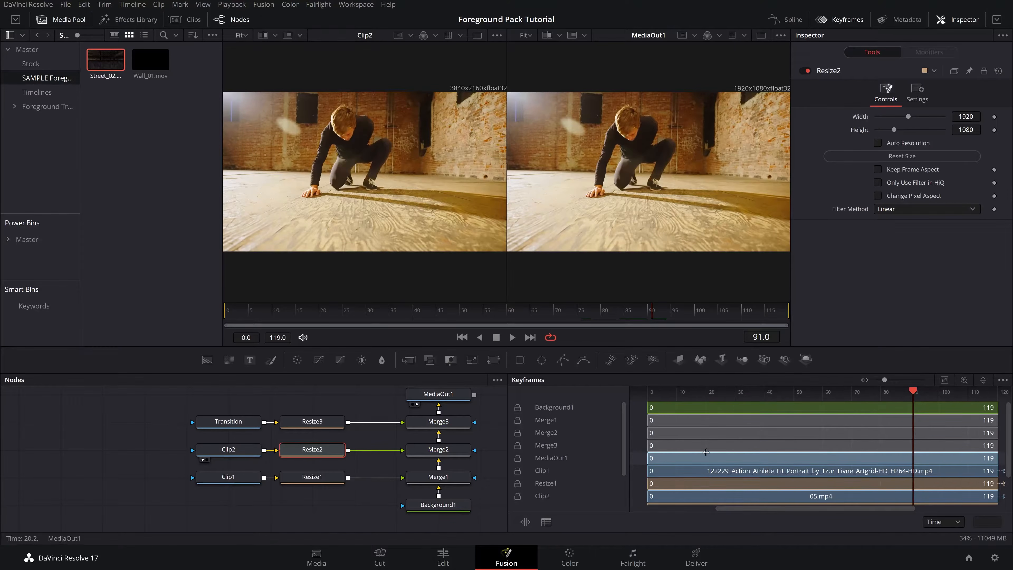
scroll(706, 451, down, 5)
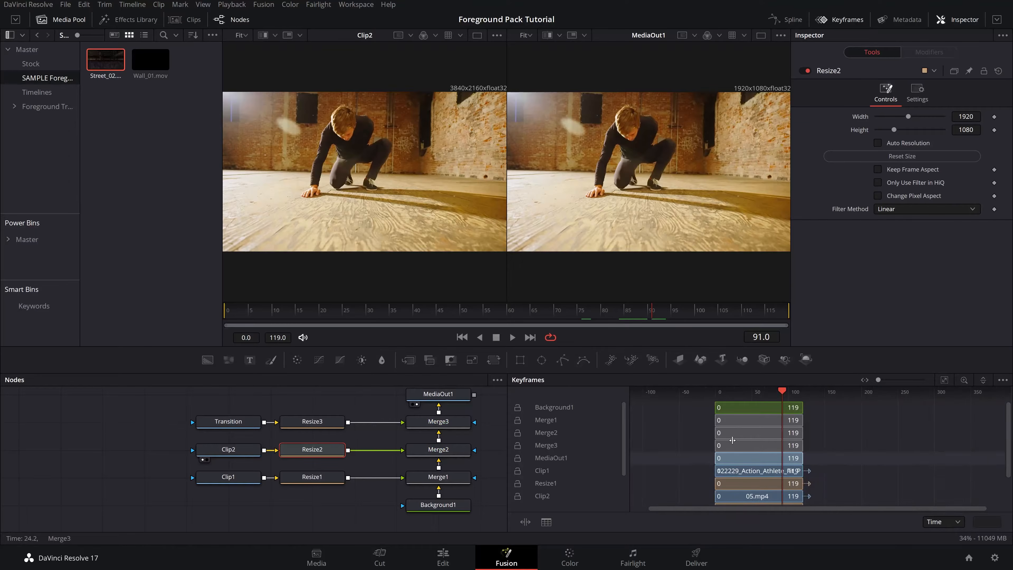
scroll(732, 440, up, 2)
mouse_move(802, 392)
mouse_down()
mouse_move(777, 392)
mouse_move(792, 395)
mouse_up()
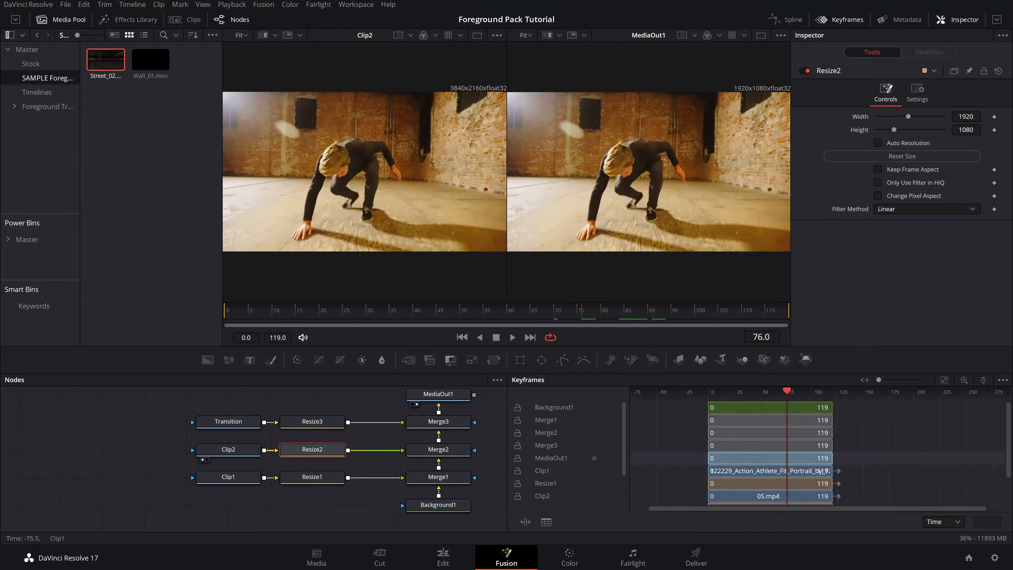
click(539, 471)
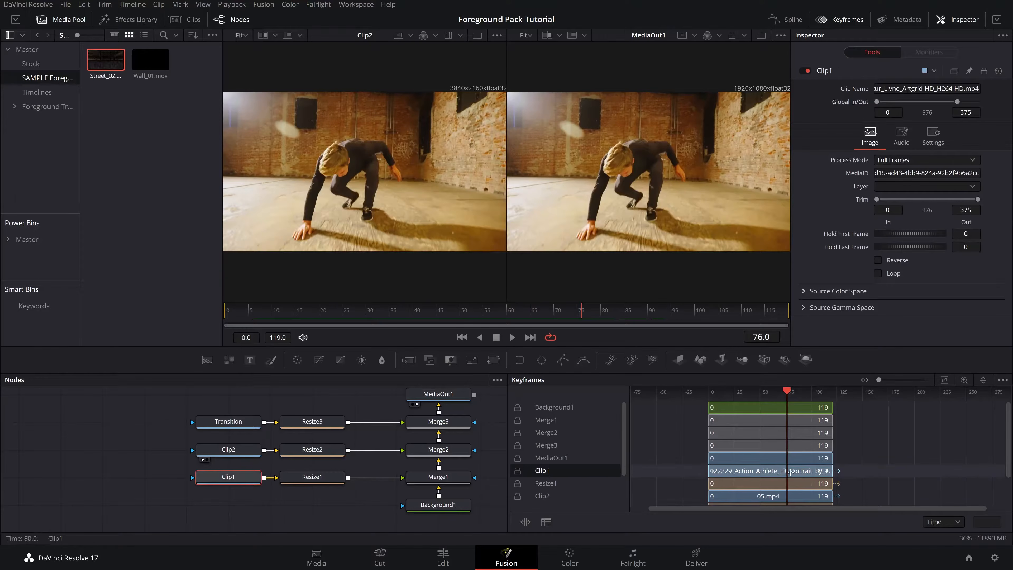
drag(790, 471, 764, 471)
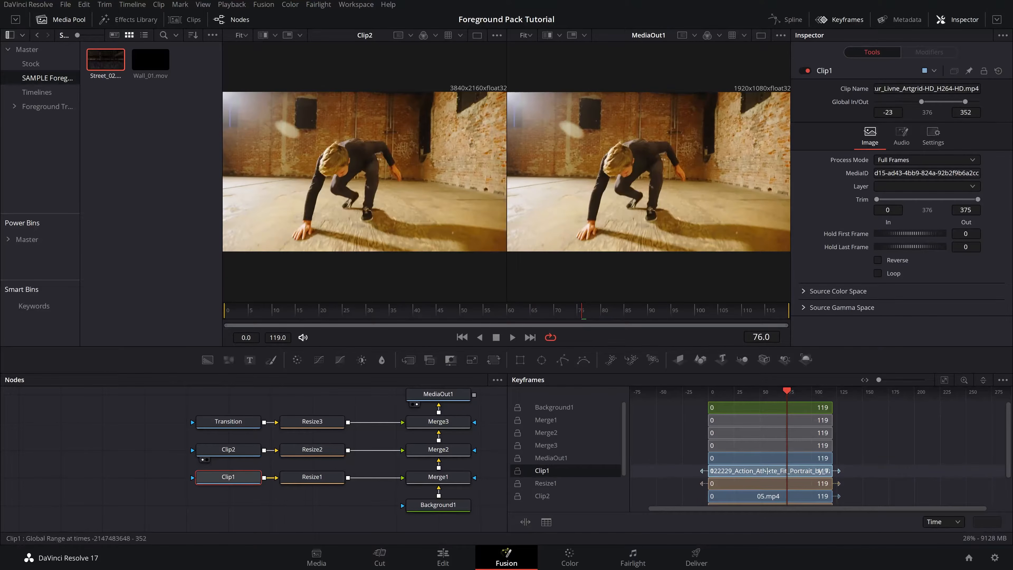
click(442, 396)
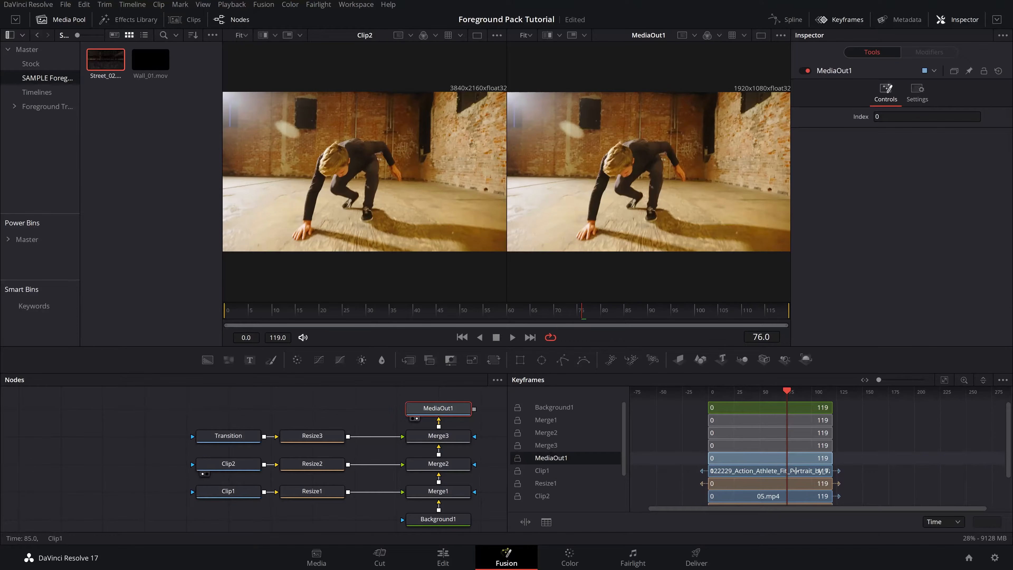
drag(796, 471, 867, 471)
drag(971, 471, 860, 471)
mouse_move(932, 469)
mouse_down()
mouse_move(907, 471)
mouse_move(938, 470)
mouse_up()
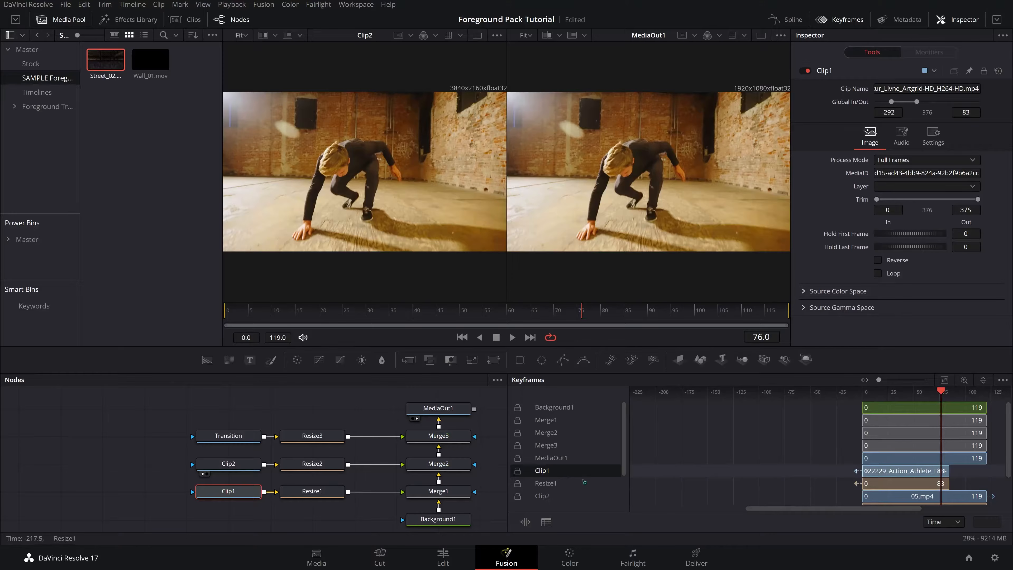
- Slide Clip2 to start at frame 74 and extend Clip1's range to end at frame 85
scroll(584, 482, down, 2)
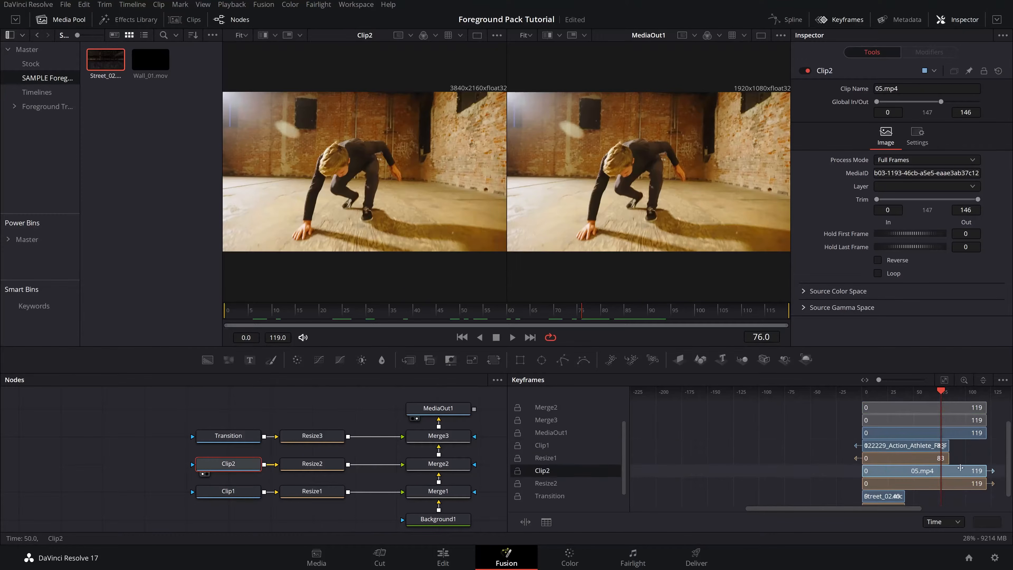
drag(916, 470, 942, 484)
click(924, 447)
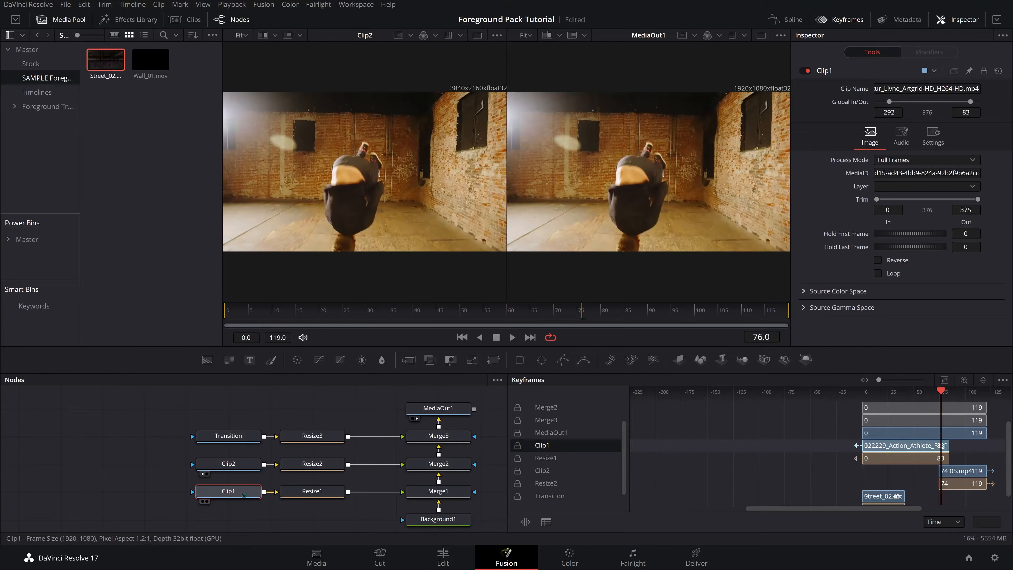
key(1)
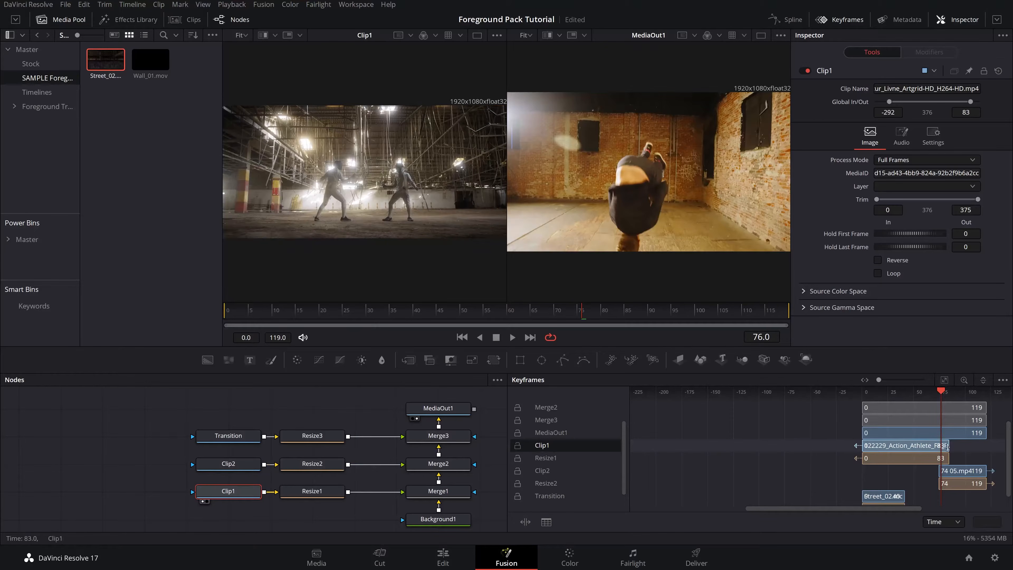
drag(948, 445, 950, 445)
drag(769, 373, 772, 328)
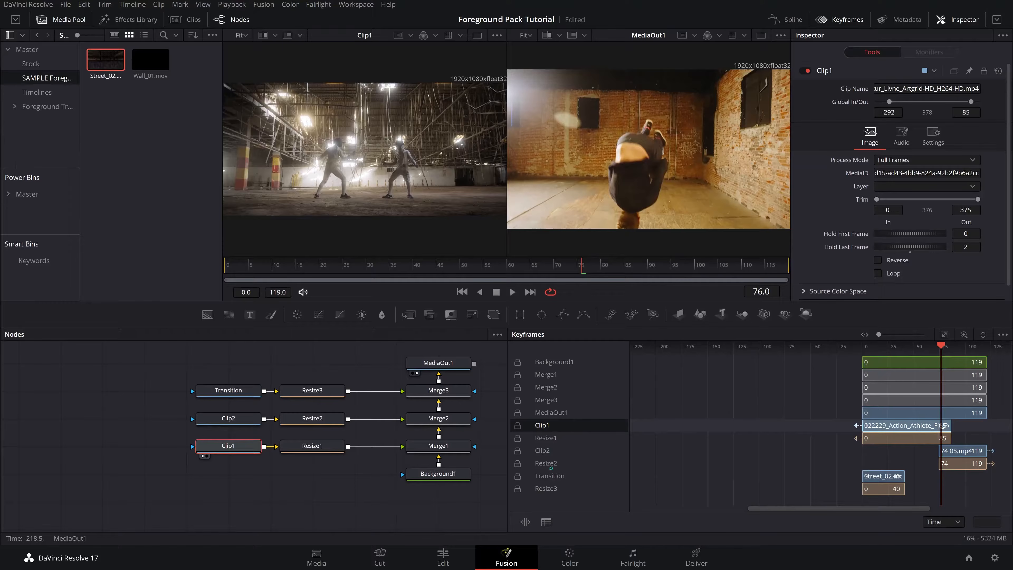
- Slide the Transition clip to frames 61–101 and move Clip2 to start at frame 97
click(551, 480)
drag(878, 476, 944, 475)
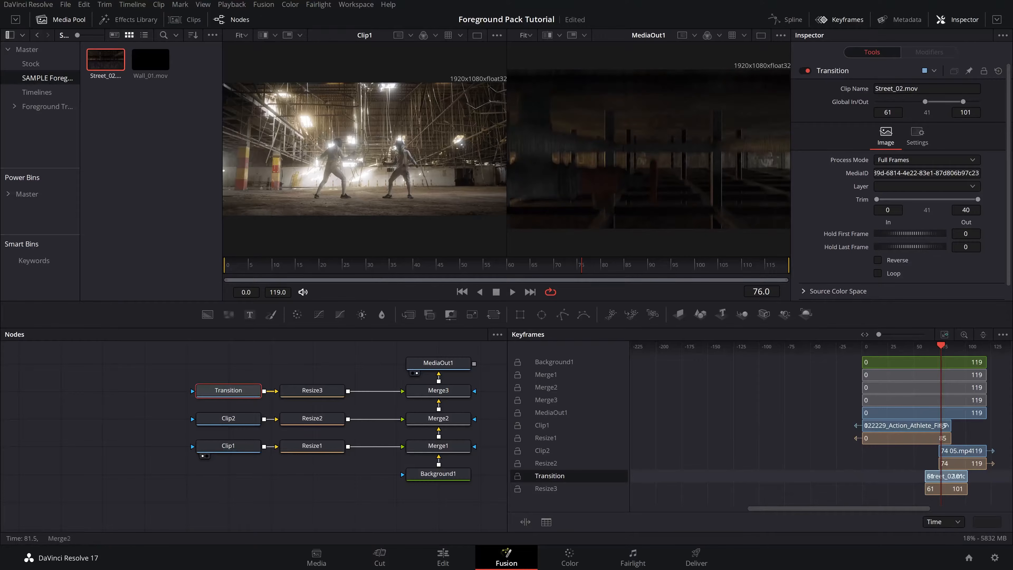
drag(943, 349, 964, 354)
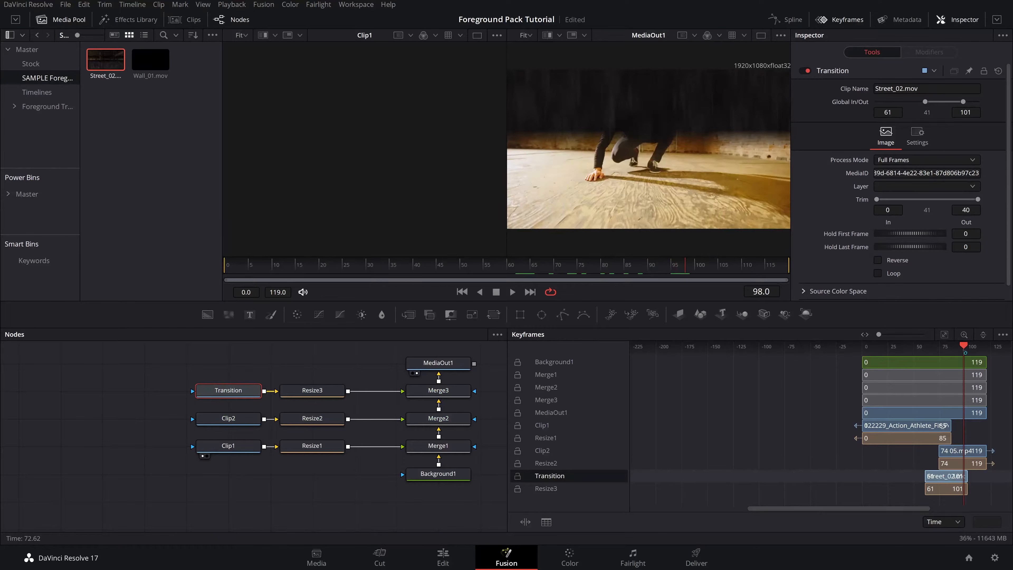
drag(959, 451, 982, 455)
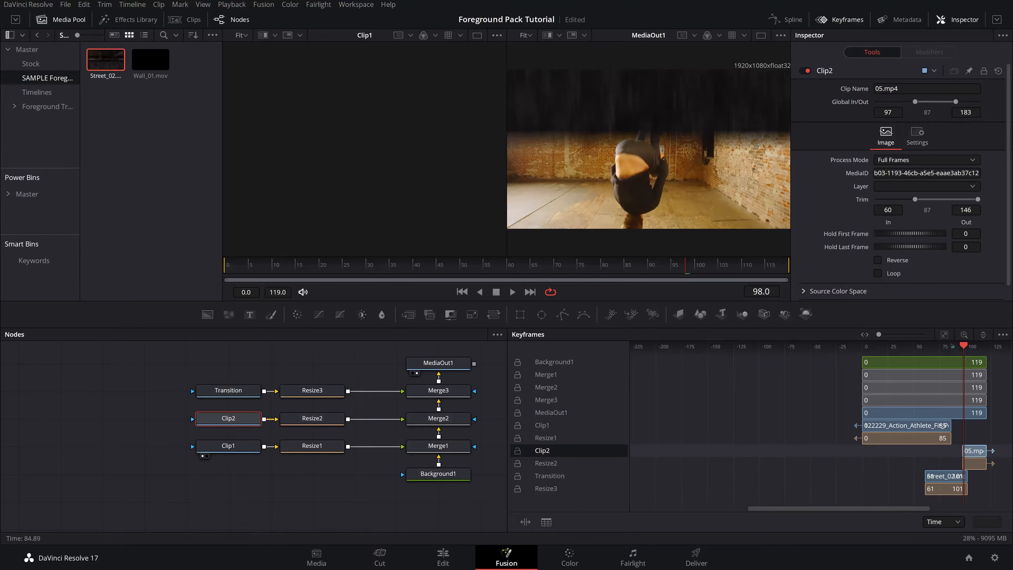
- Play back the composition to review the clip timing
key(space)
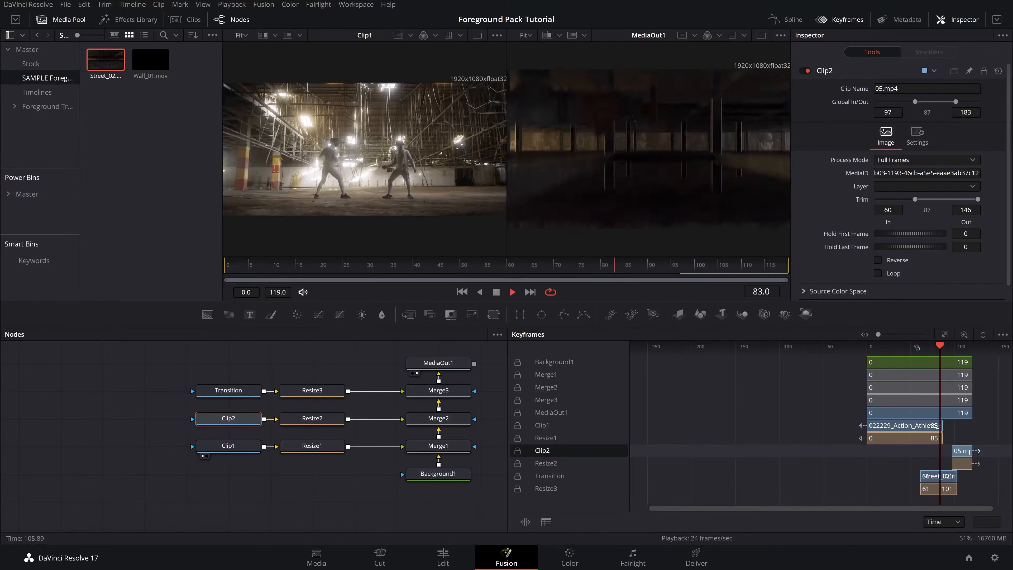
key(space)
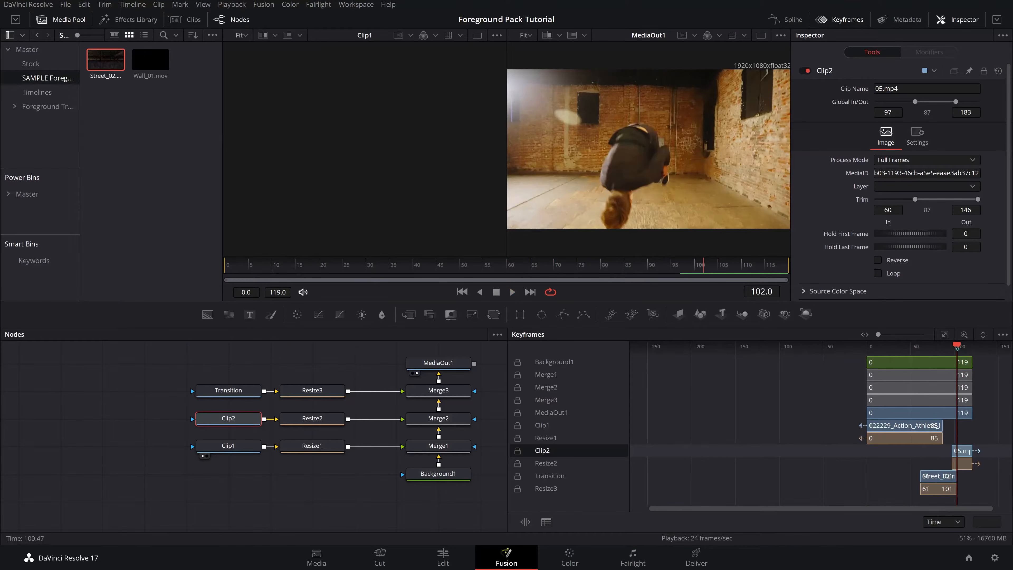
drag(956, 346, 909, 355)
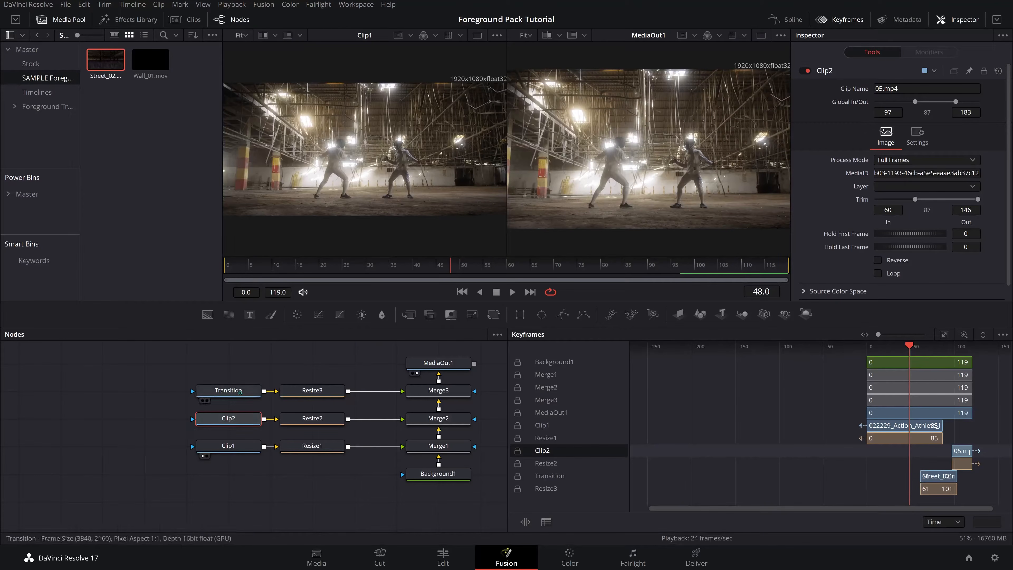
- Move Clip1 and Resize1 further left in the node graph
click(228, 390)
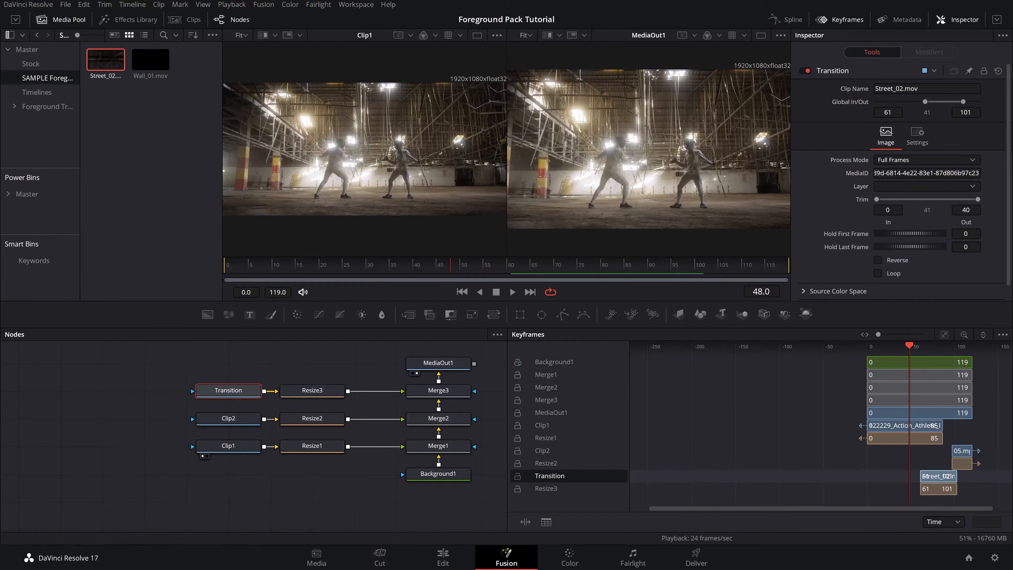
click(228, 446)
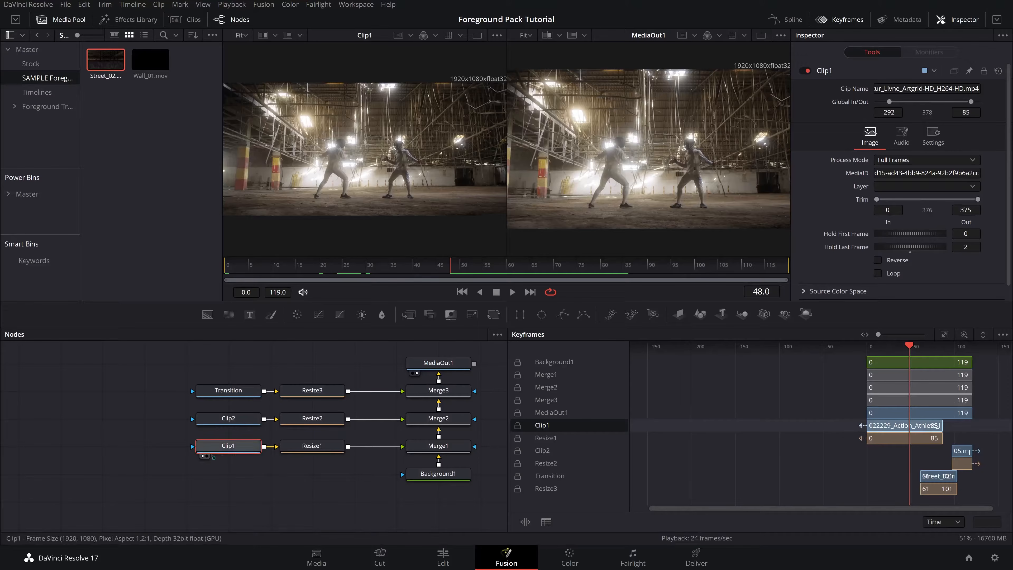
ctrl+click(306, 450)
drag(307, 450, 223, 451)
- Insert a Transform node between Resize1 and Merge1
click(223, 450)
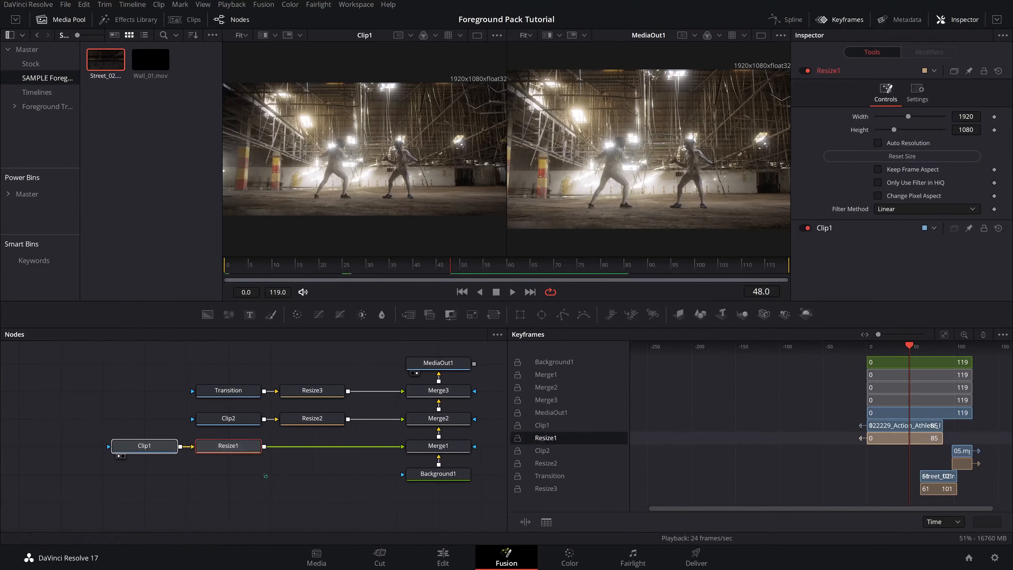
key(shift+space)
text(res)
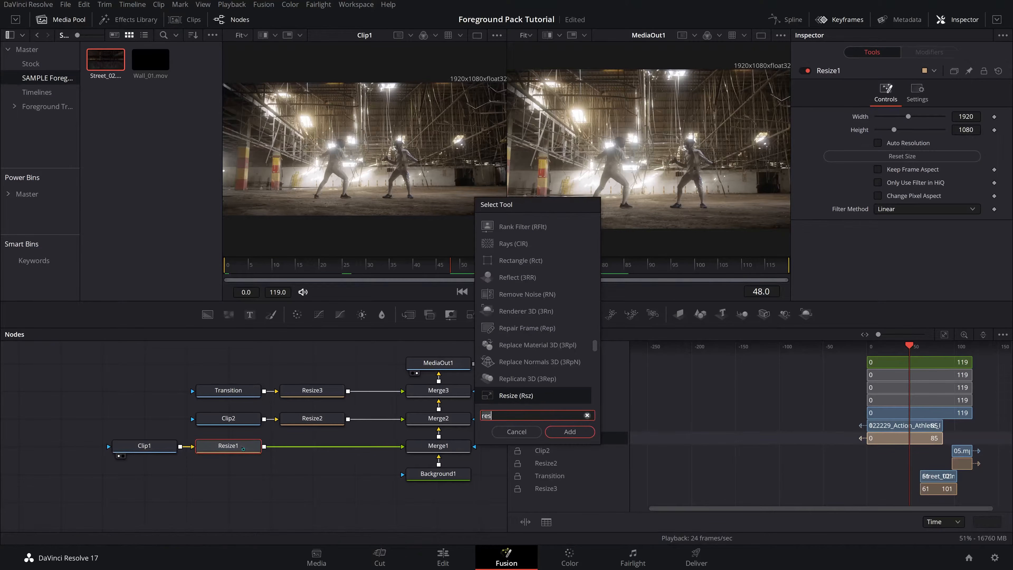
text(trans)
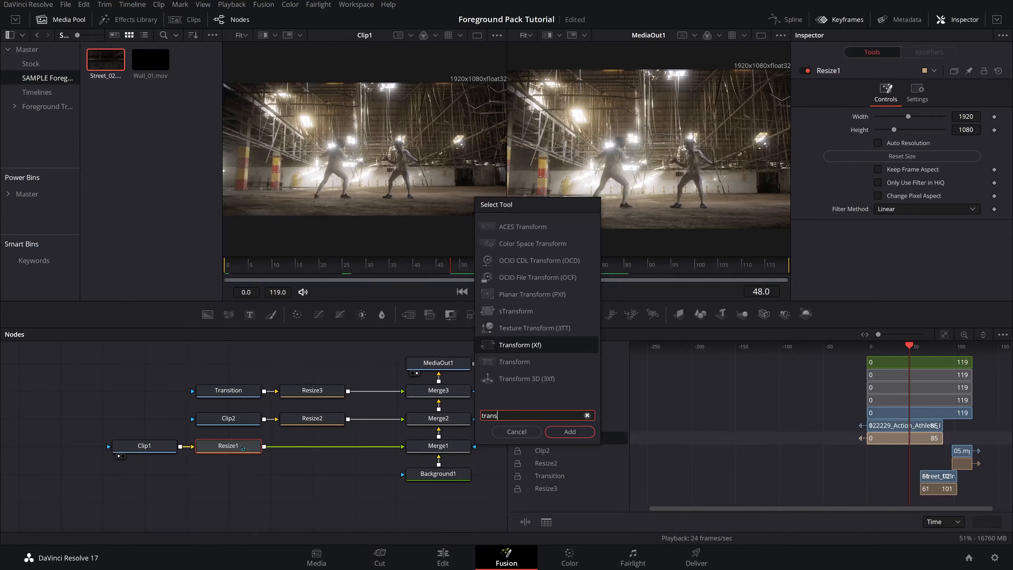
key(Return)
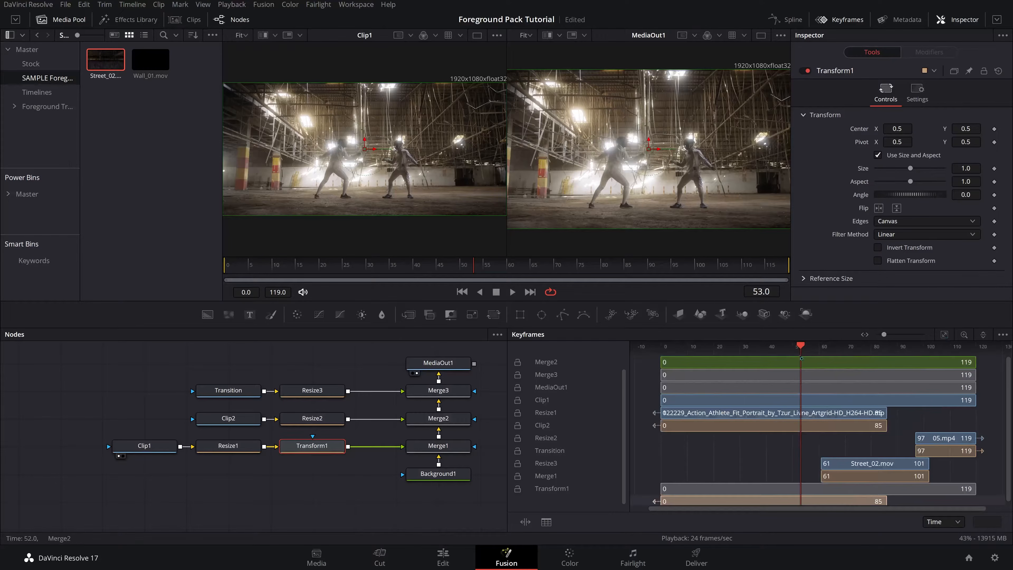
mouse_move(801, 348)
mouse_down()
mouse_move(851, 353)
mouse_move(803, 350)
mouse_up()
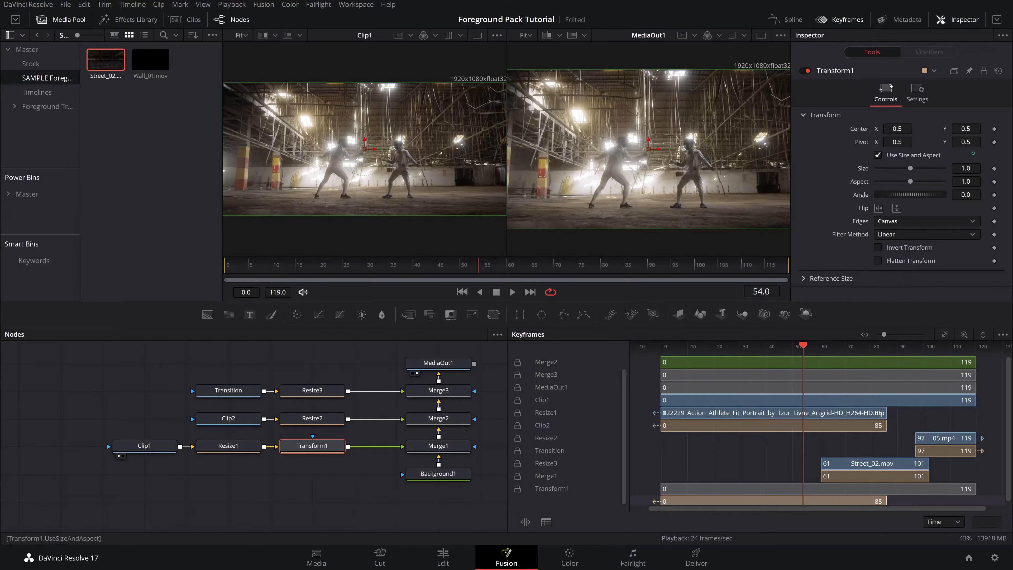
- Keyframe Transform1's Center at frame 54, setting Size to 1.13 and Center Y to 0.447
click(994, 129)
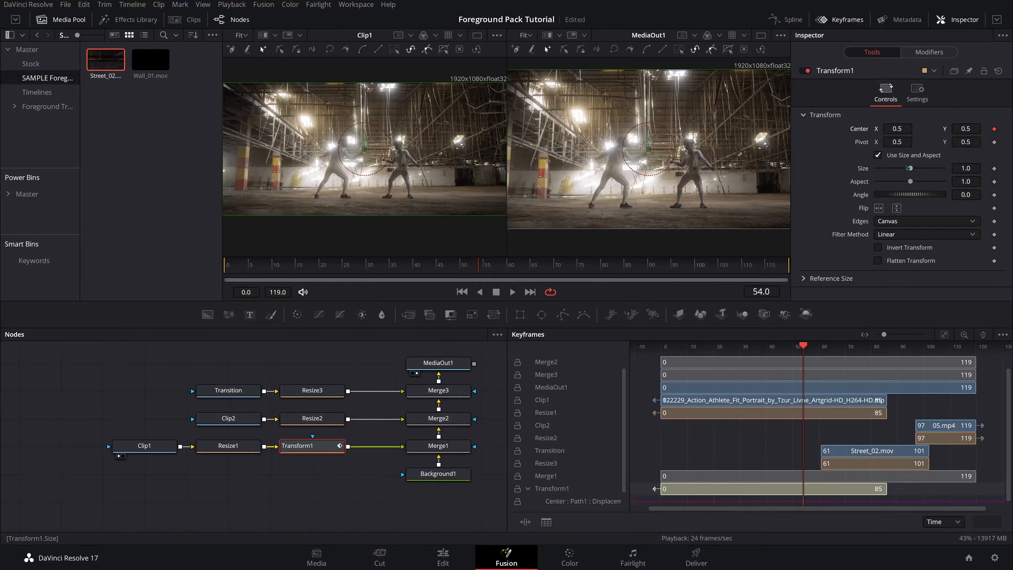
drag(910, 169, 911, 169)
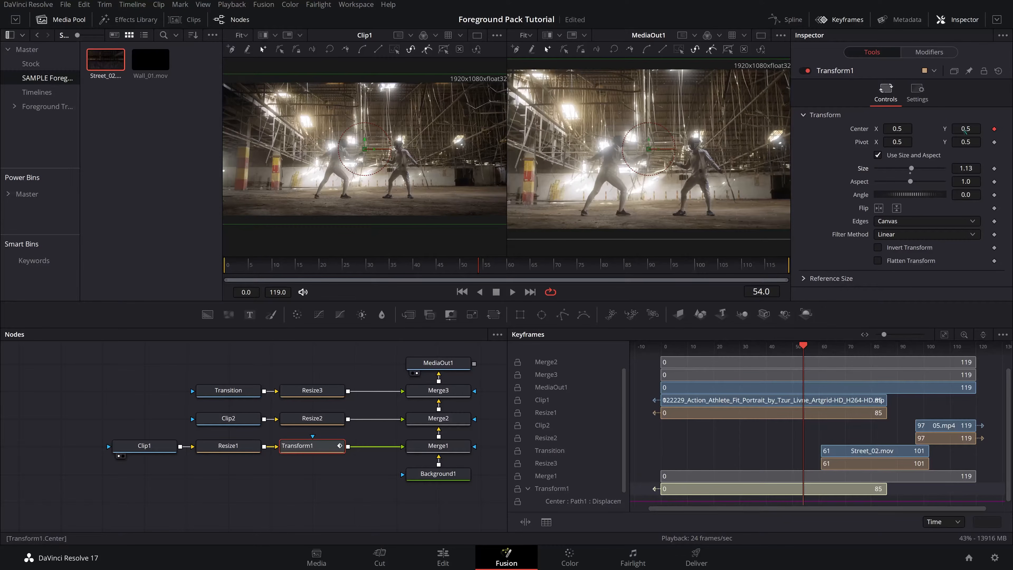
drag(966, 131, 945, 131)
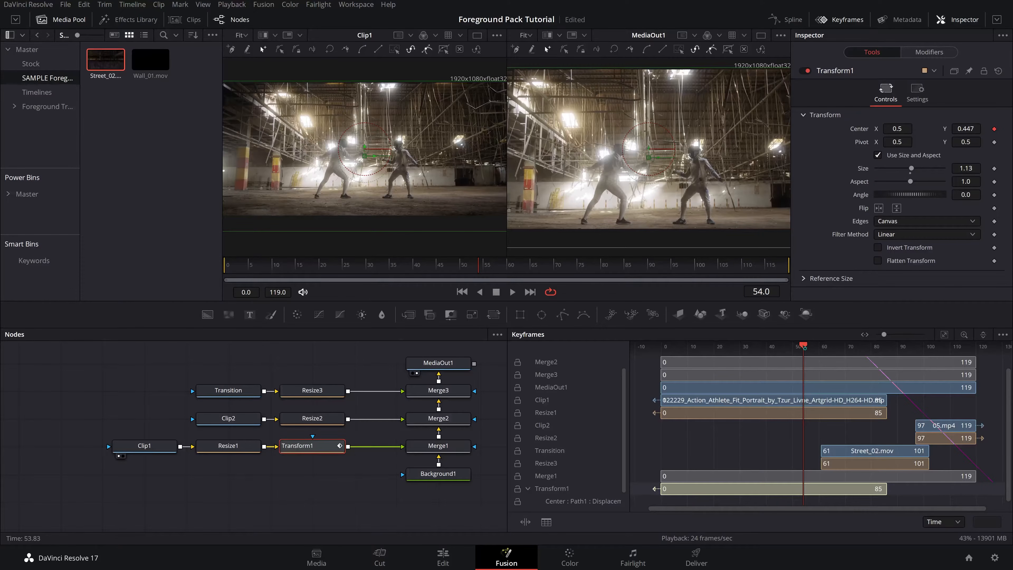
- Add a Center keyframe at frame 64, then at frame 71 set Center Y to 1.582 so Clip1 moves up out of frame
drag(803, 345, 832, 356)
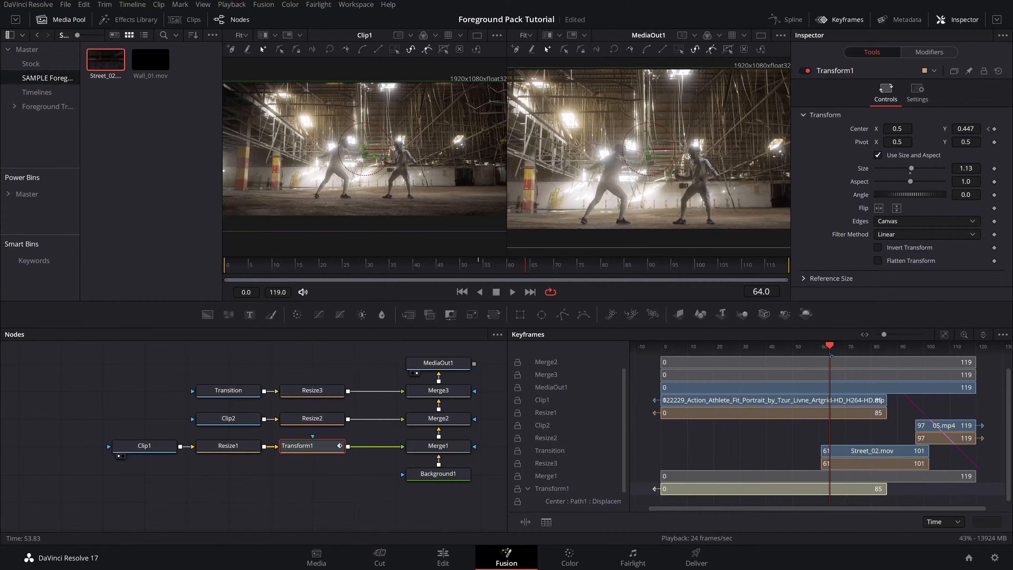
click(994, 128)
drag(832, 348, 850, 351)
drag(961, 131, 1012, 131)
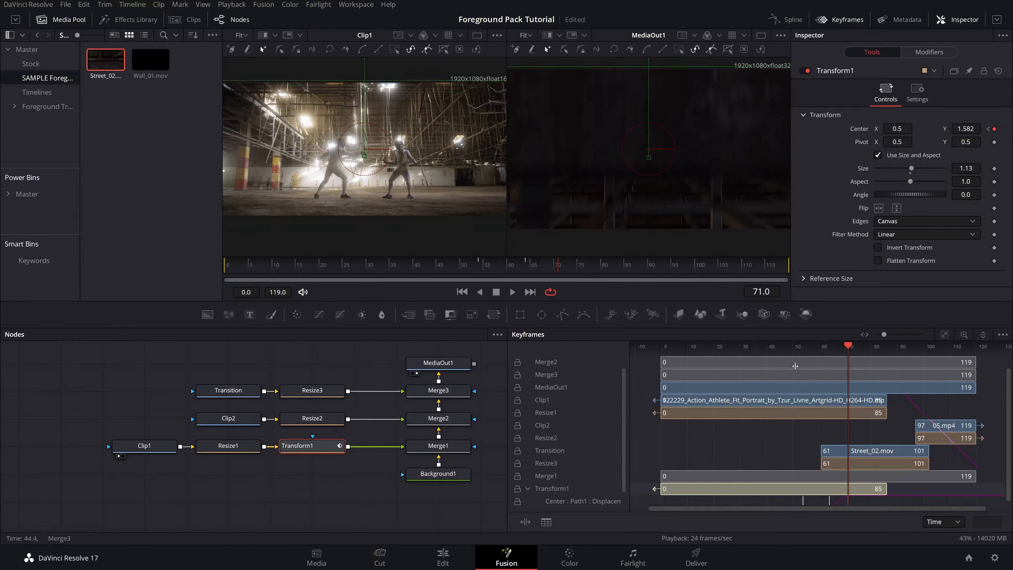
- Scrub and play through the transition to review Clip1's upward move
click(827, 346)
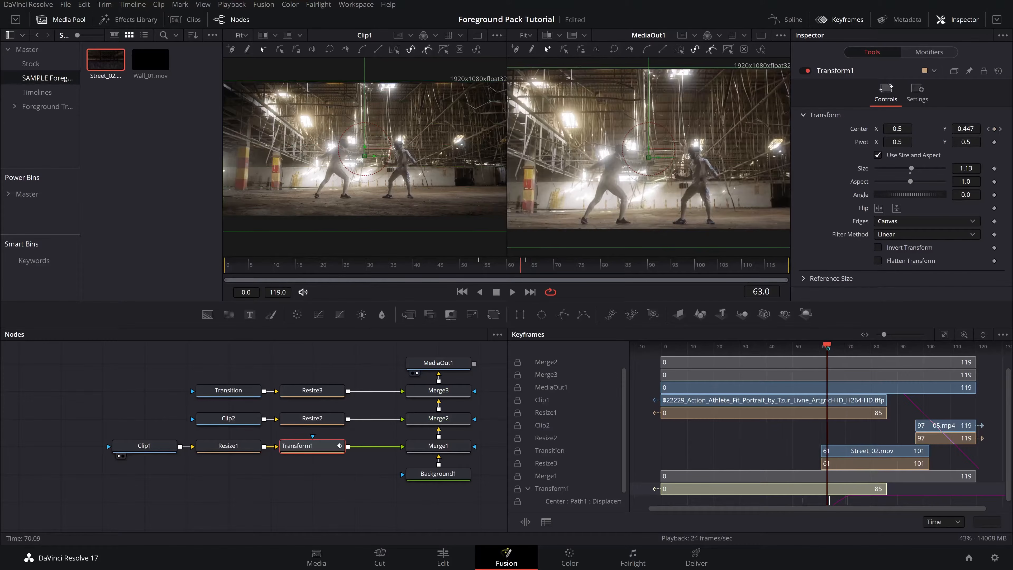
drag(828, 348, 825, 351)
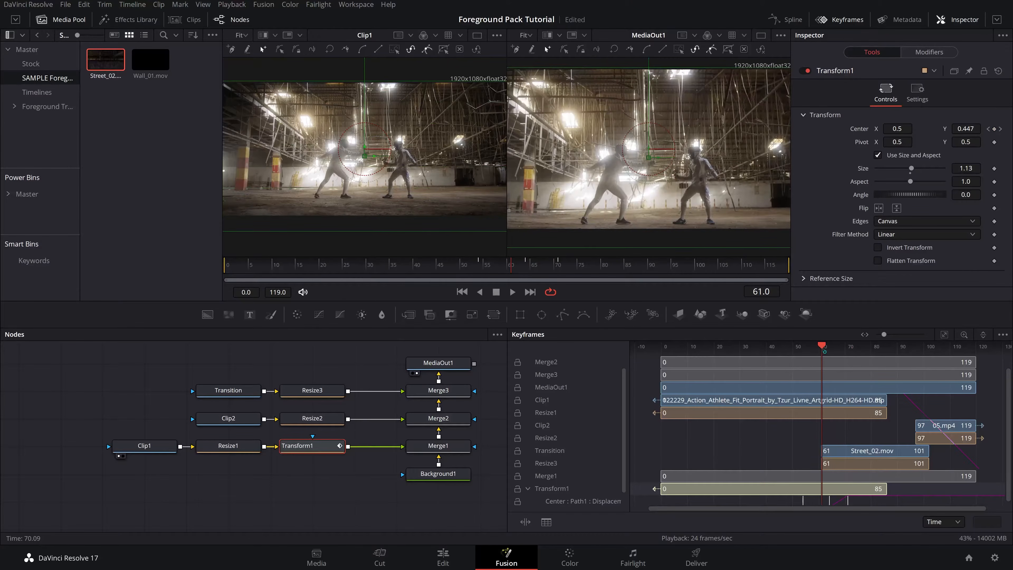
key(space)
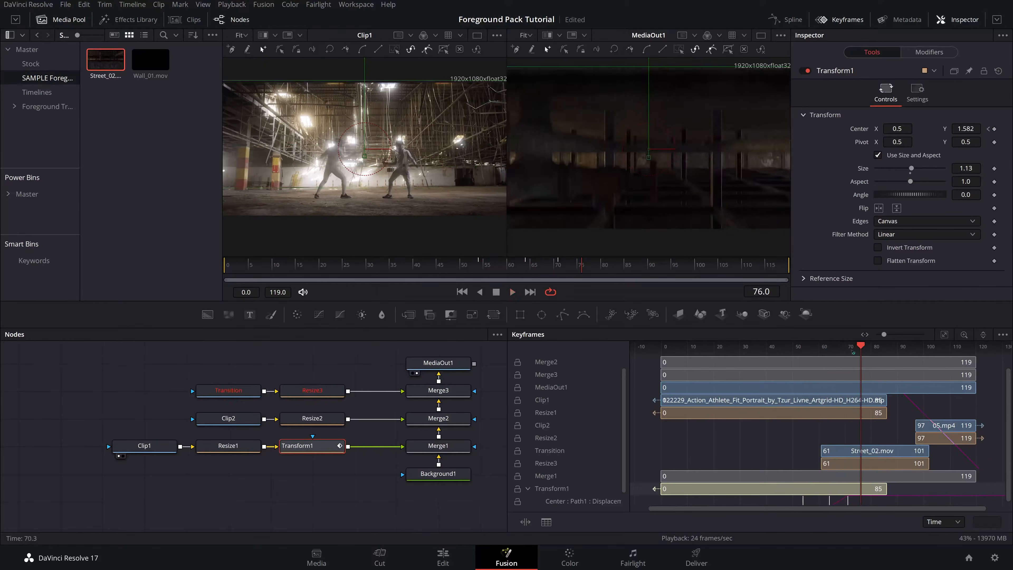
drag(865, 349, 809, 350)
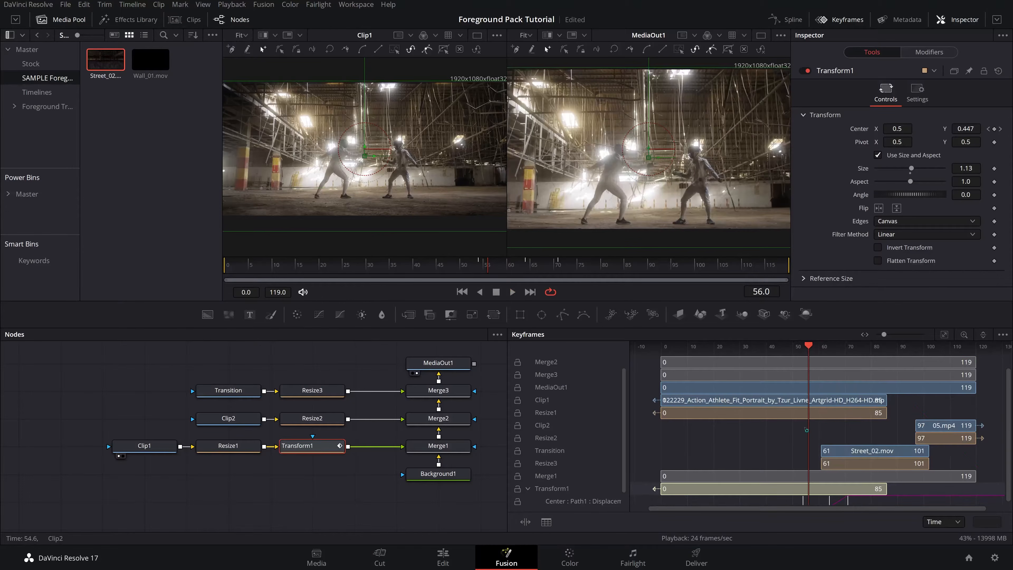
scroll(816, 425, up, 1)
scroll(822, 425, down, 1)
drag(807, 349, 794, 353)
key(space)
key(space)
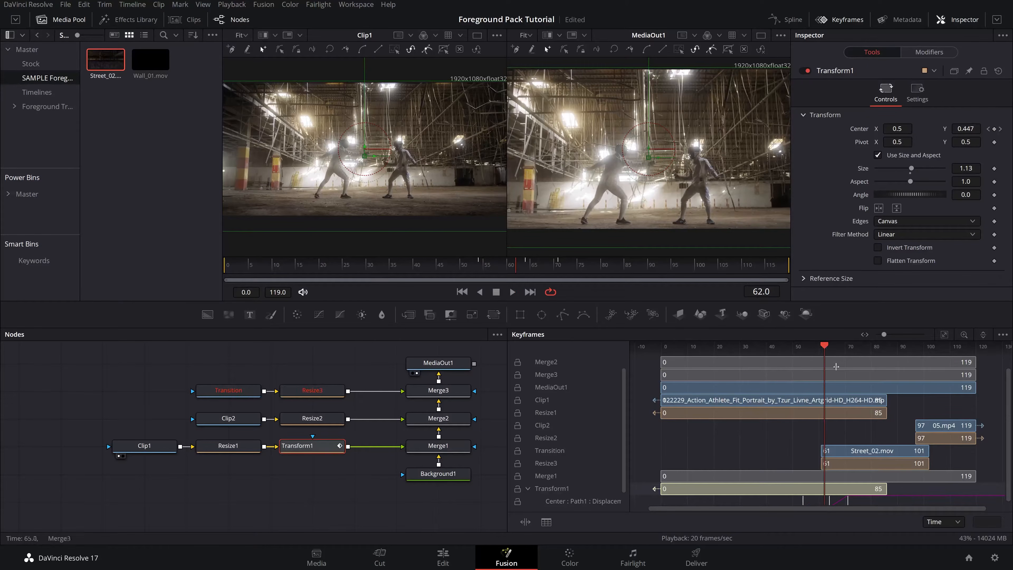
- Adjust the interpolation of the Center keyframe at frame 64 and preview the motion again
click(829, 502)
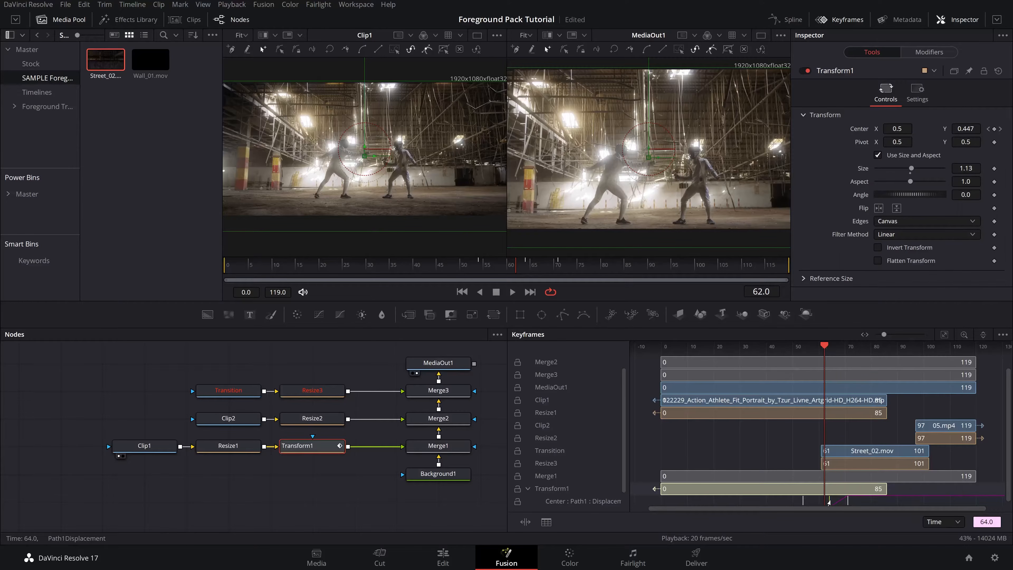
right_click(829, 502)
click(861, 306)
drag(824, 346, 805, 351)
key(space)
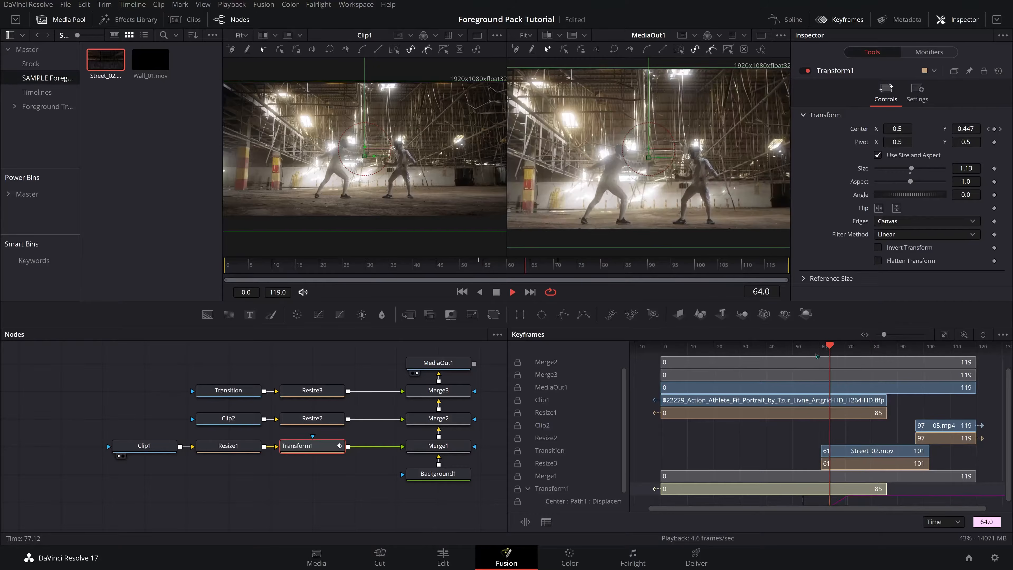
key(space)
drag(893, 349, 821, 358)
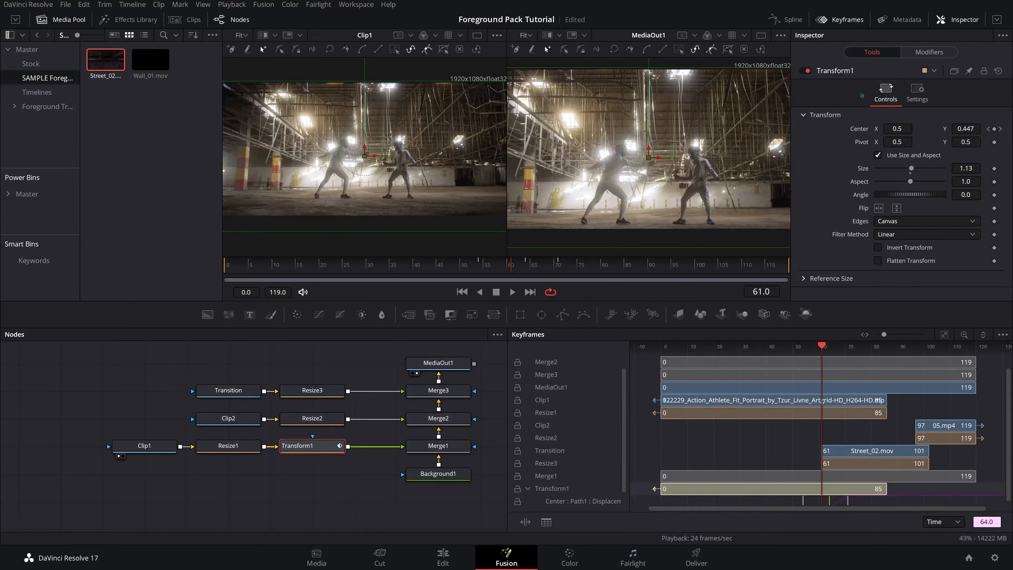
- Enable Motion Blur in Transform1's settings and play back the transition
click(917, 91)
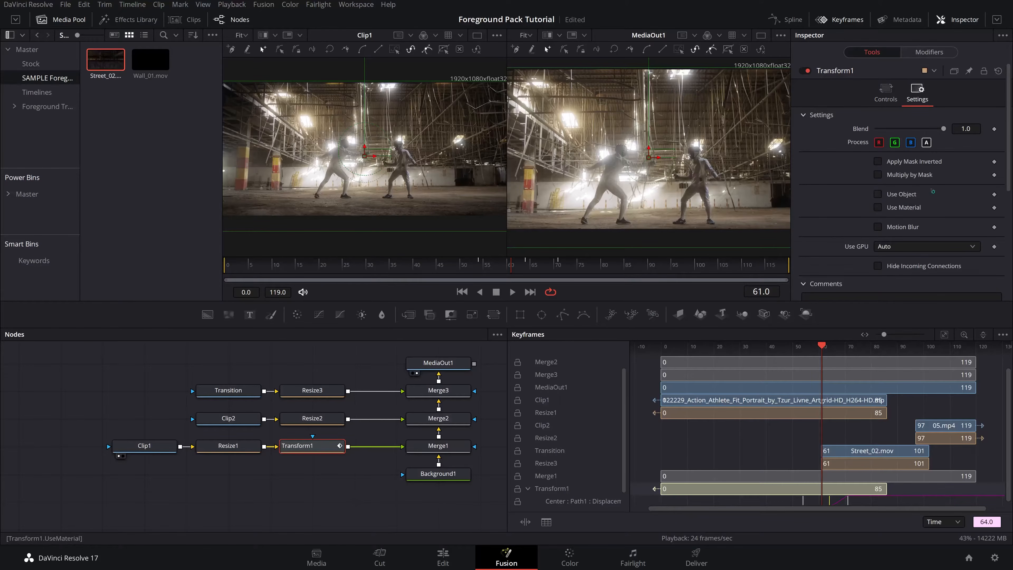
click(879, 227)
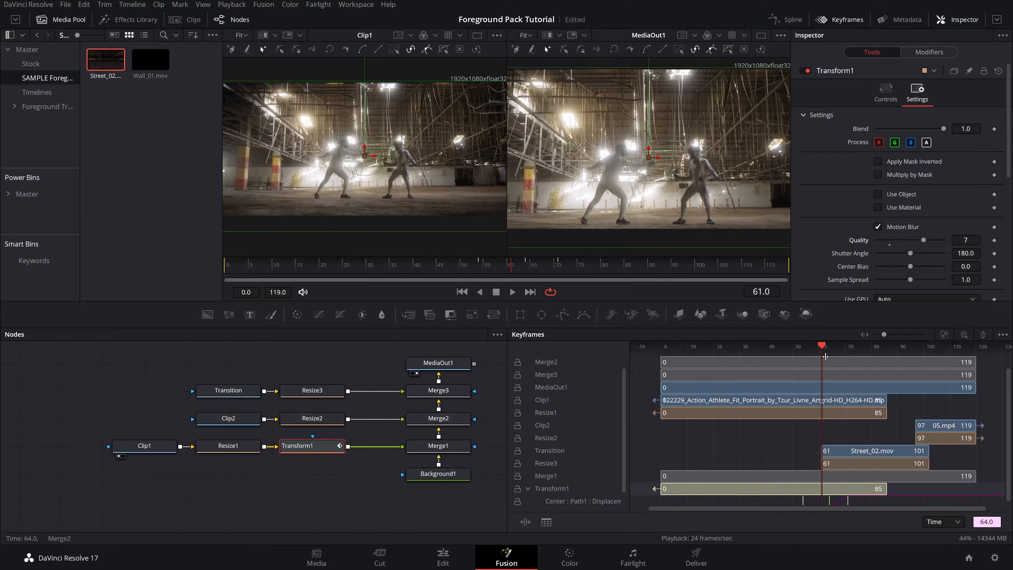
click(826, 349)
drag(830, 348, 848, 345)
key(space)
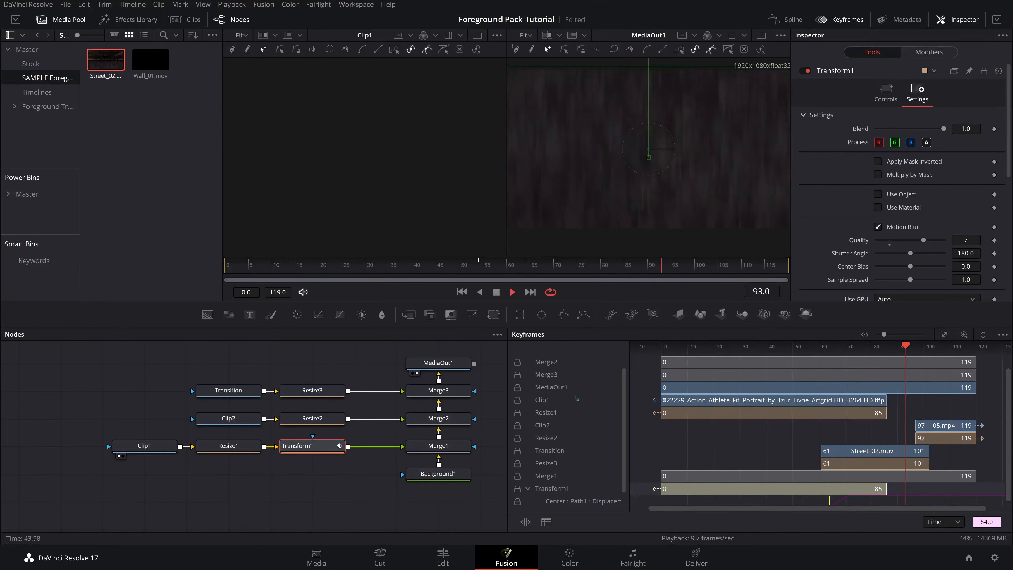
key(space)
- Switch to the Edit page and play through the Fusion Composition clip on the timeline
click(443, 556)
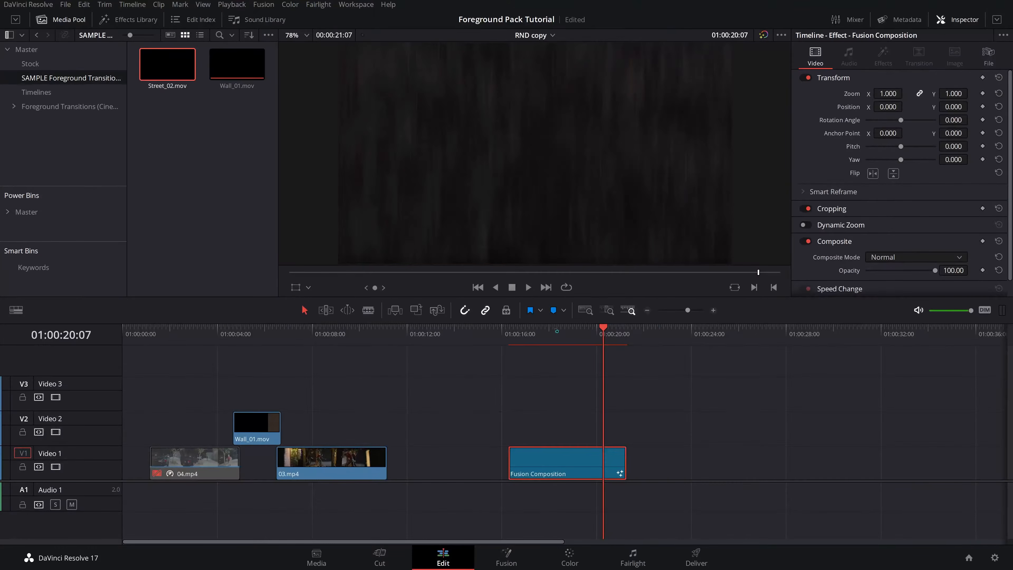
drag(542, 338, 553, 339)
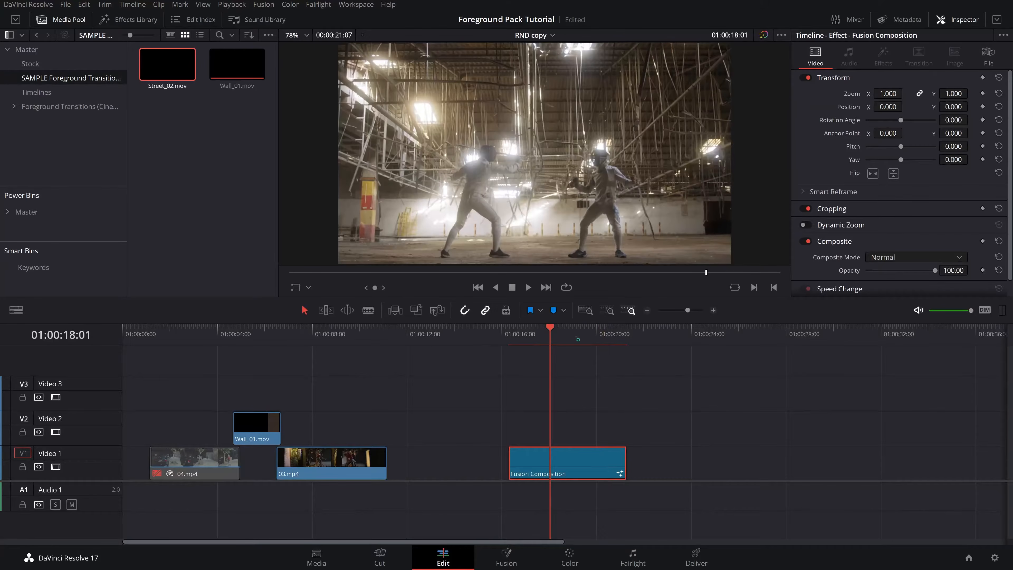
key(space)
click(548, 331)
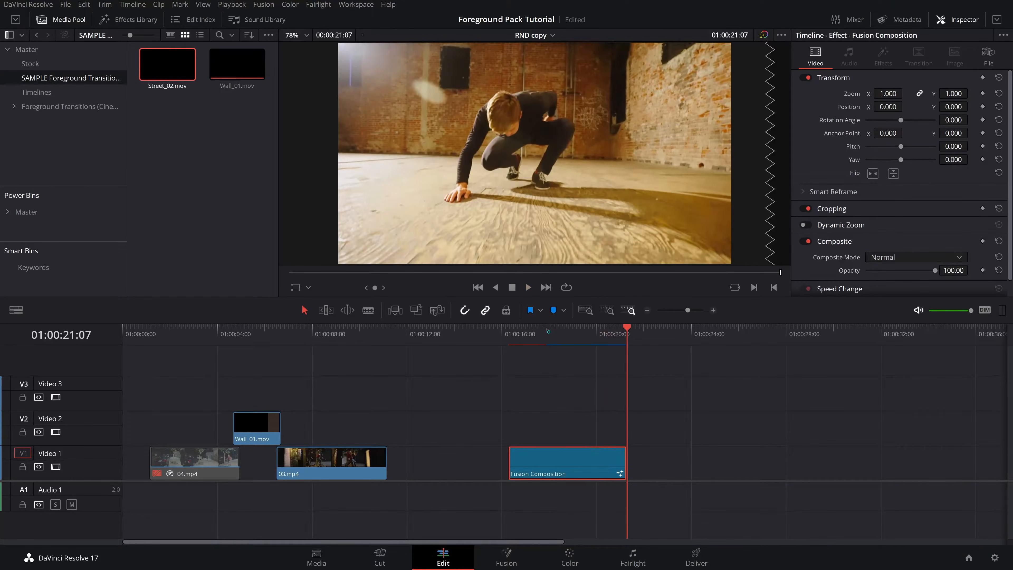
drag(563, 331, 574, 331)
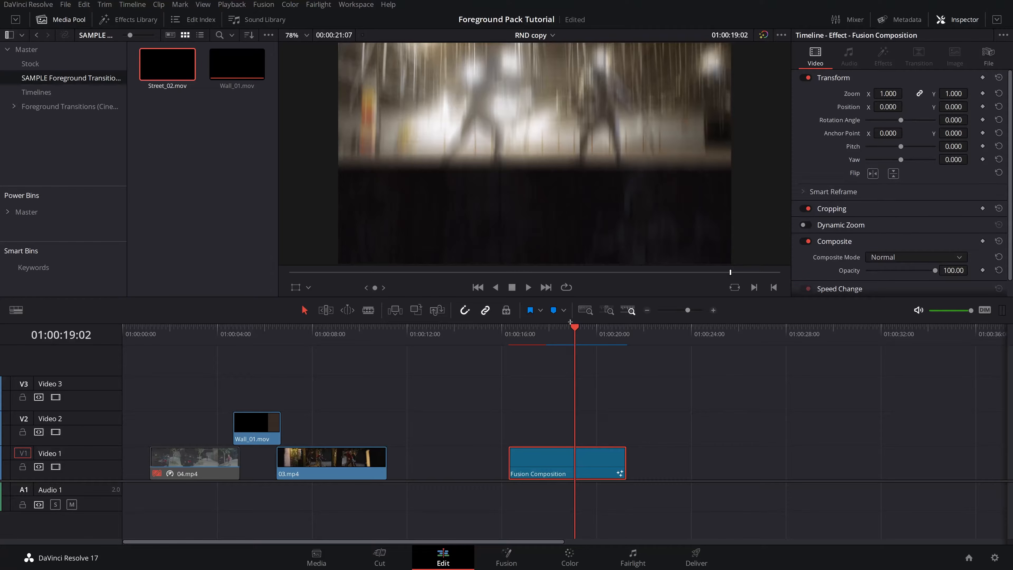
drag(575, 331, 597, 331)
- Open the Walls bin inside Foreground Transitions and preview several wall transition clips
click(20, 107)
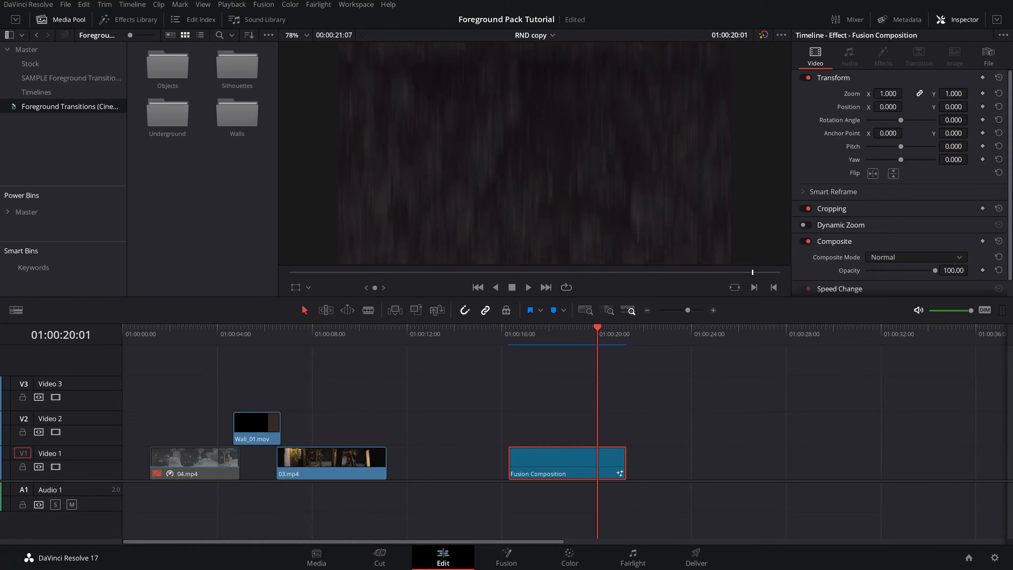
click(13, 106)
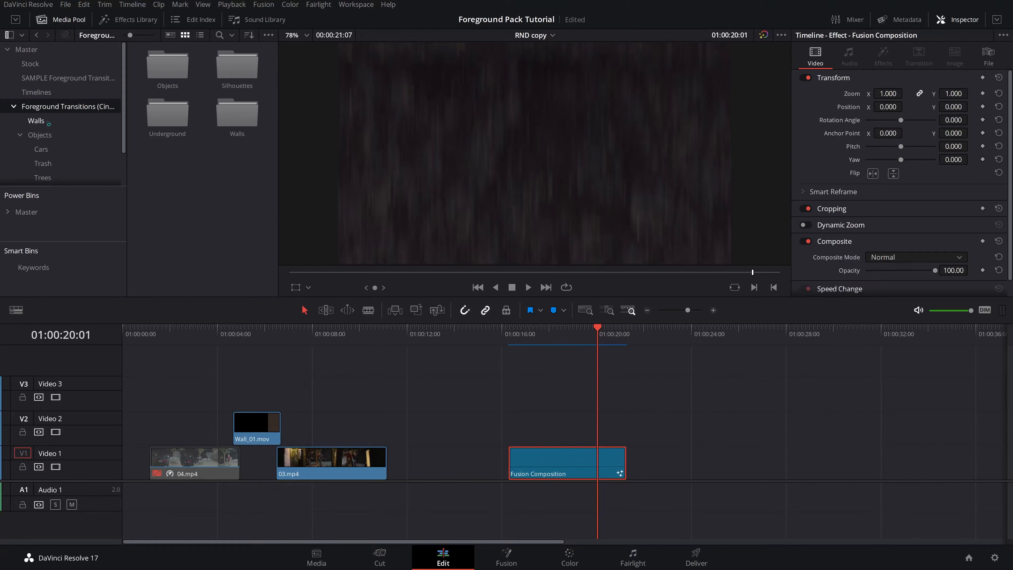
click(36, 120)
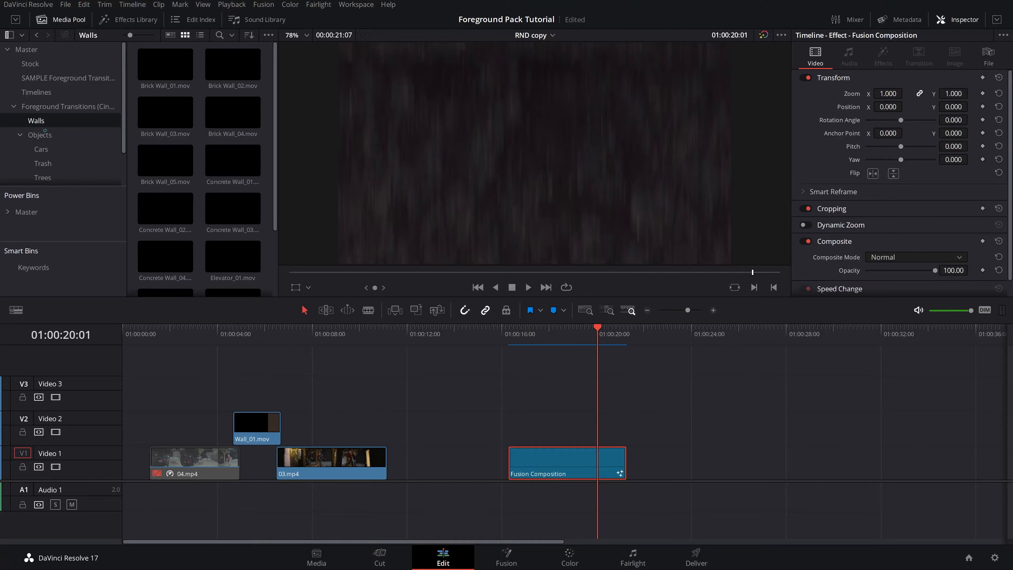
scroll(45, 130, down, 1)
click(163, 65)
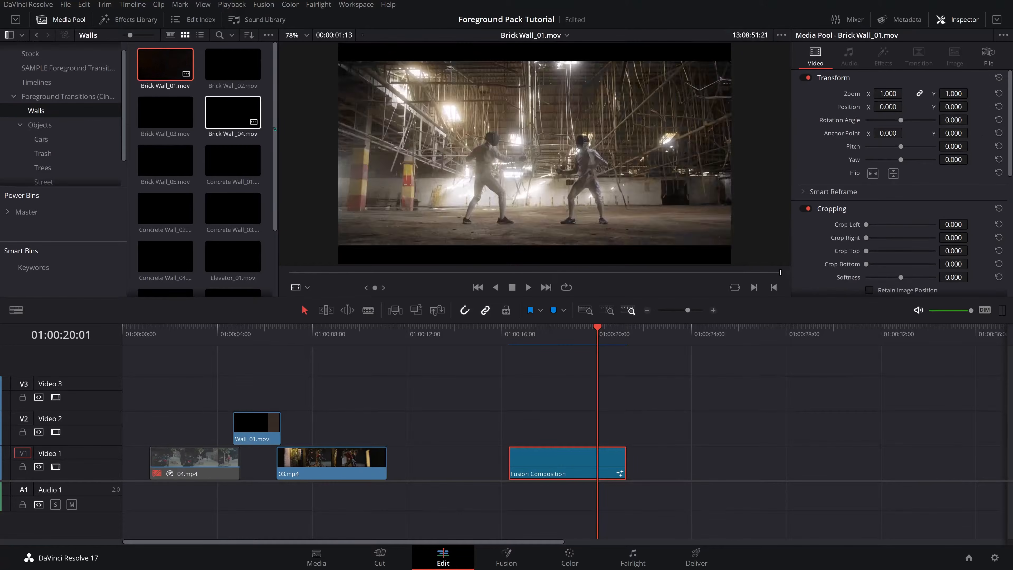
key(space)
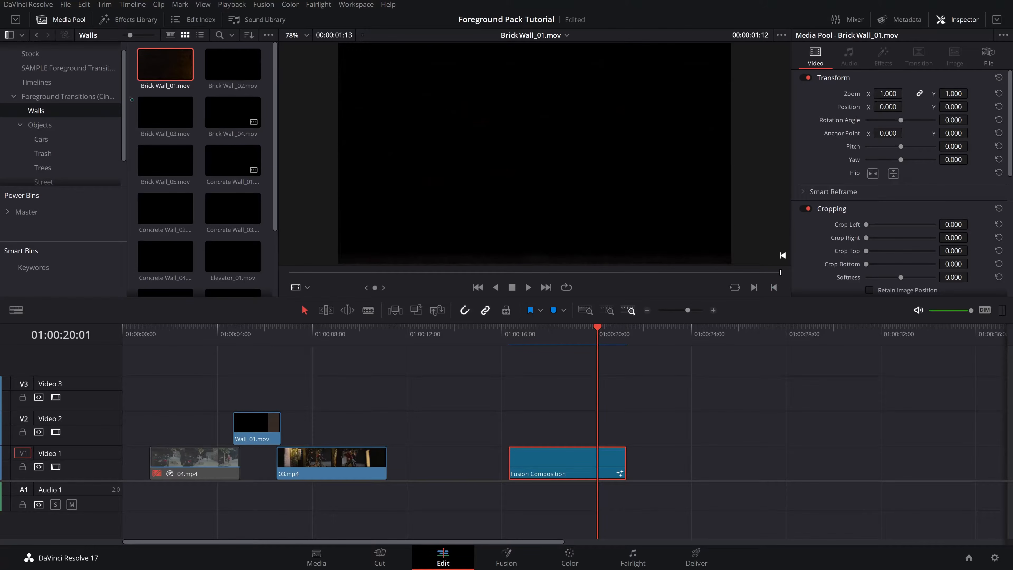
double_click(240, 161)
drag(290, 273, 722, 268)
scroll(170, 184, down, 2)
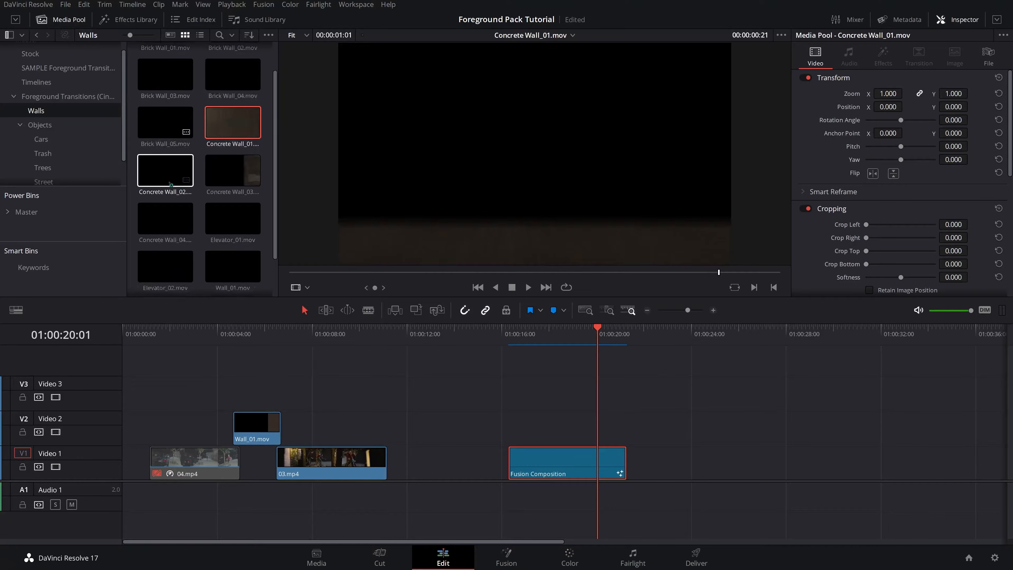
scroll(171, 184, down, 1)
click(232, 216)
click(233, 168)
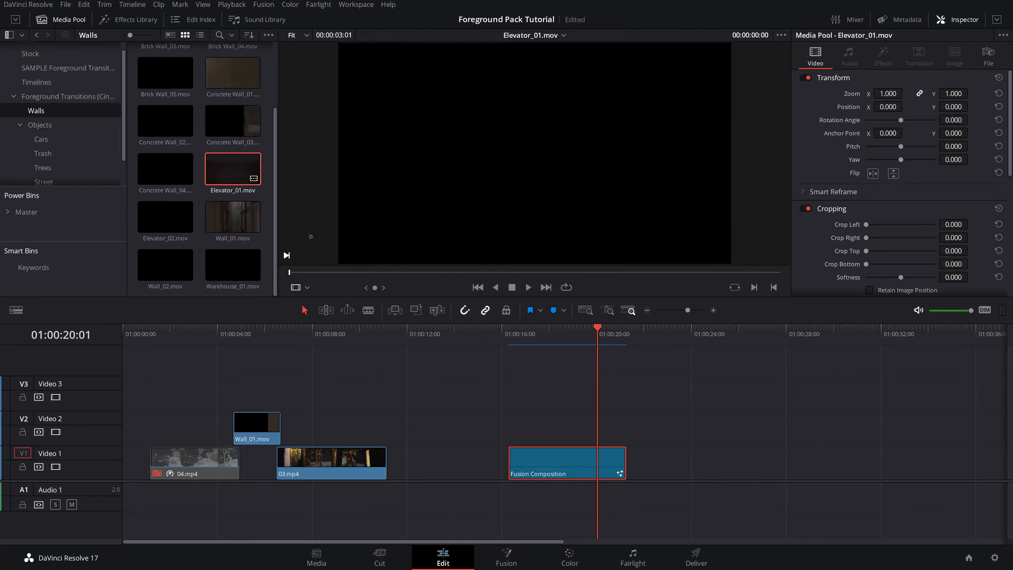
drag(322, 275, 780, 288)
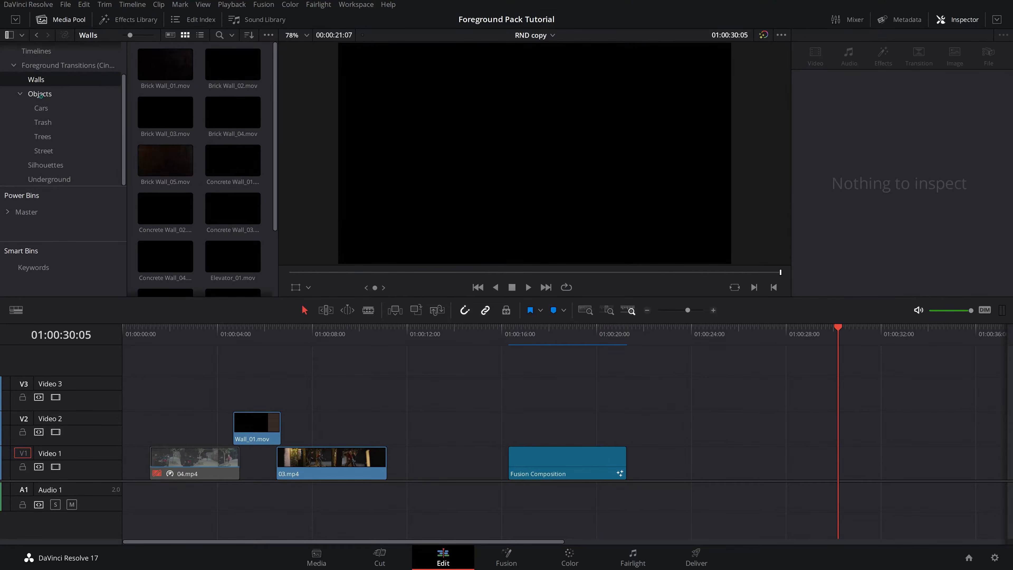
- Open the Cars bin under Objects and preview the Car_Black_Day clip
click(42, 94)
click(55, 115)
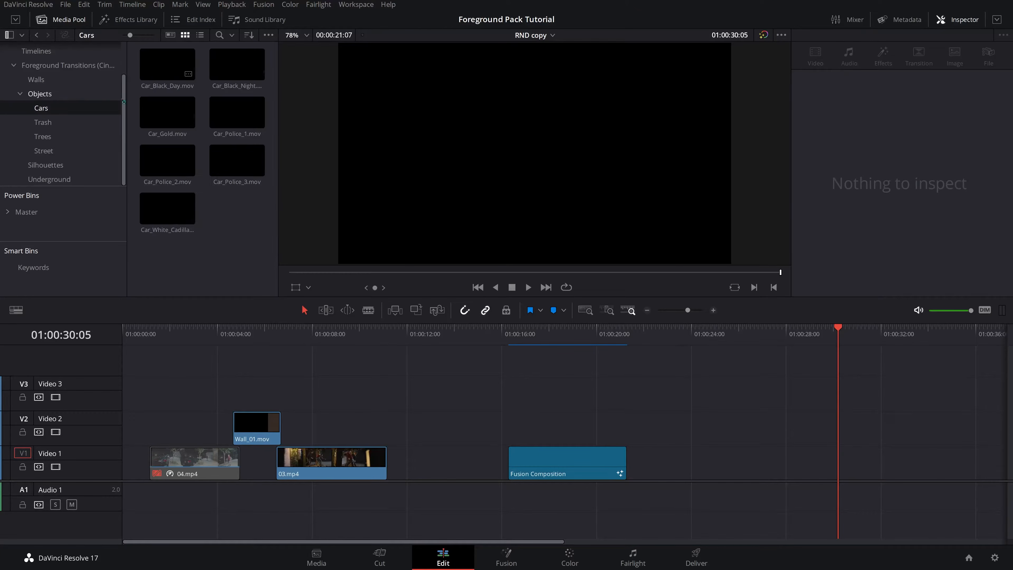
click(166, 72)
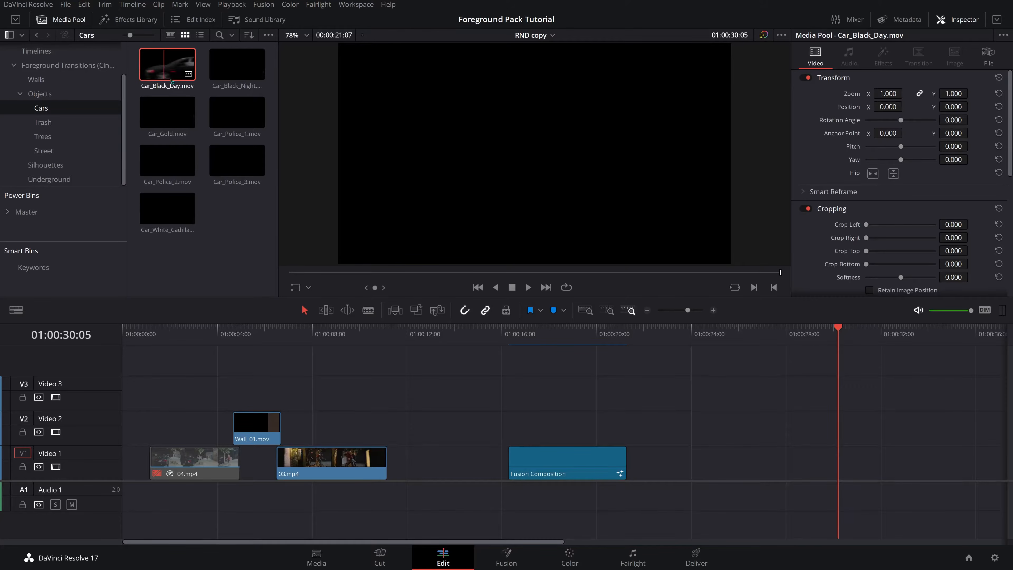
double_click(167, 71)
drag(359, 275, 784, 257)
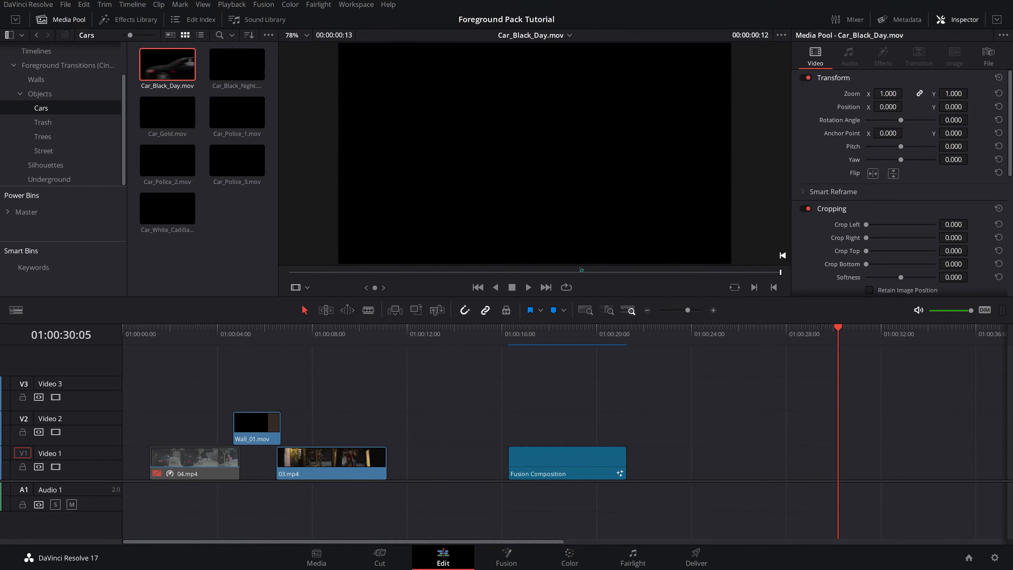
- Open the Trees bin and preview the Tree_3 and Tree_6 clips
click(52, 126)
click(48, 136)
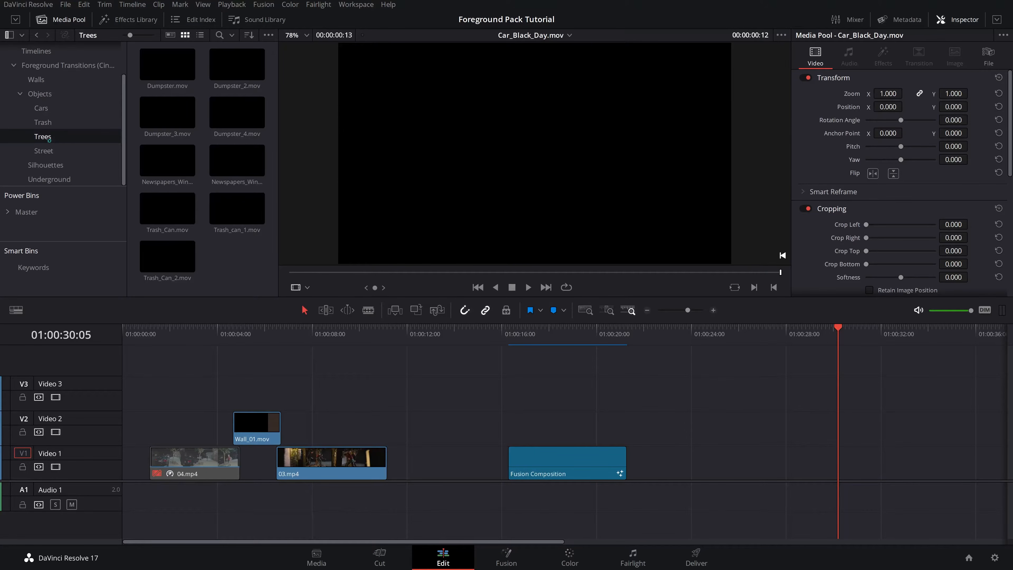
double_click(167, 112)
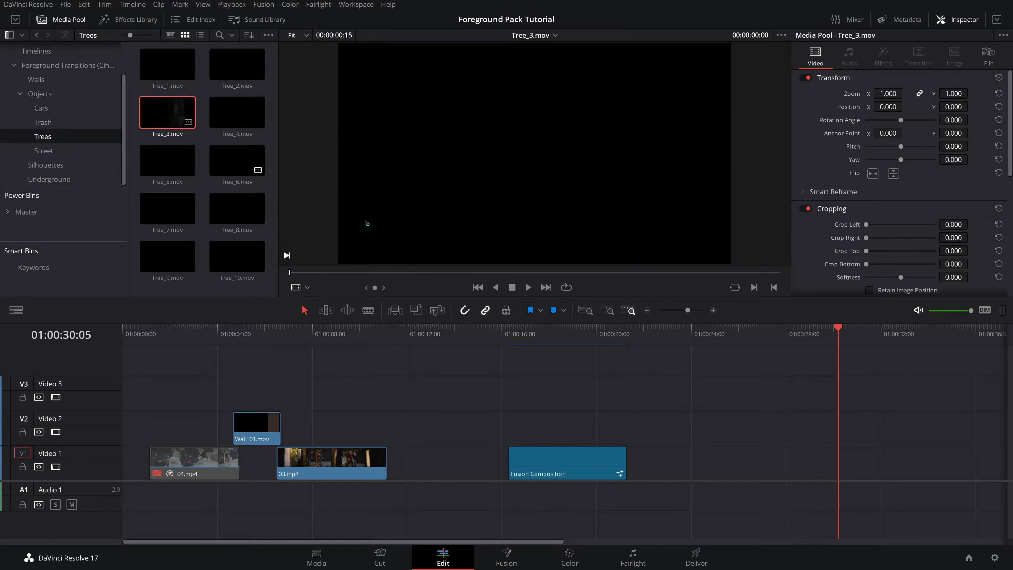
drag(351, 274, 719, 283)
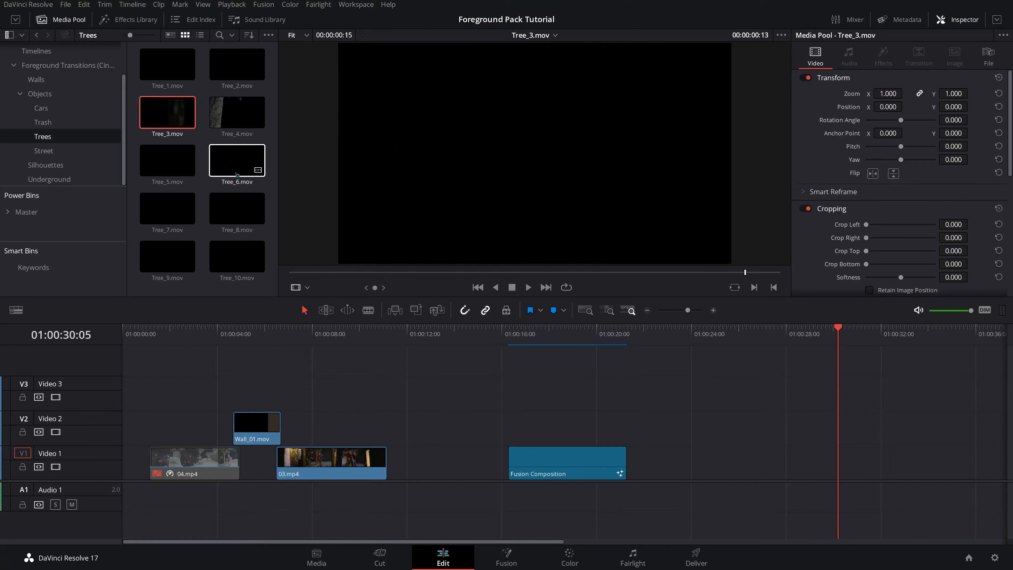
double_click(237, 159)
drag(290, 273, 722, 273)
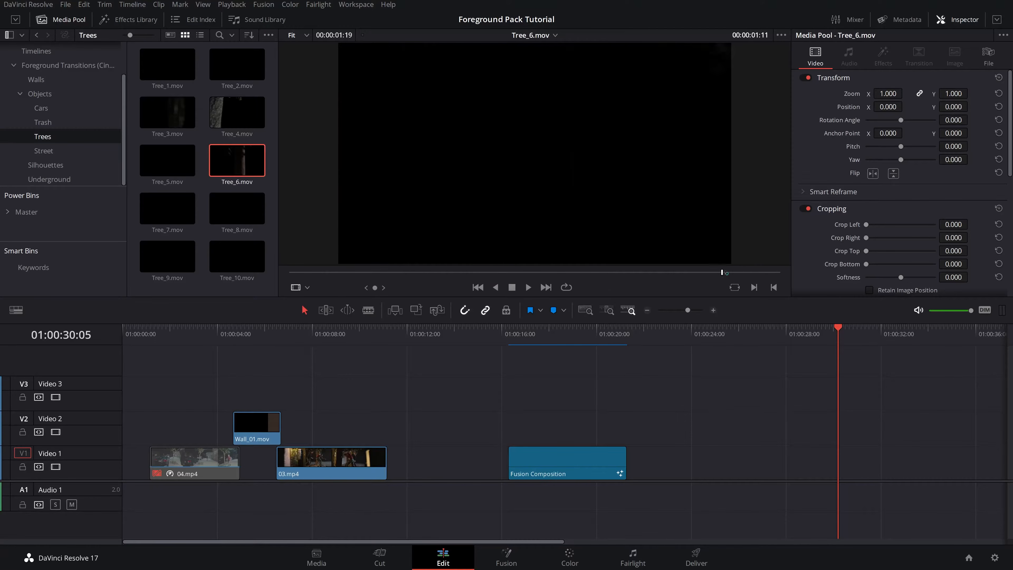
- Open the Street bin and preview the Cone_1 and Gate_1 clips
click(44, 151)
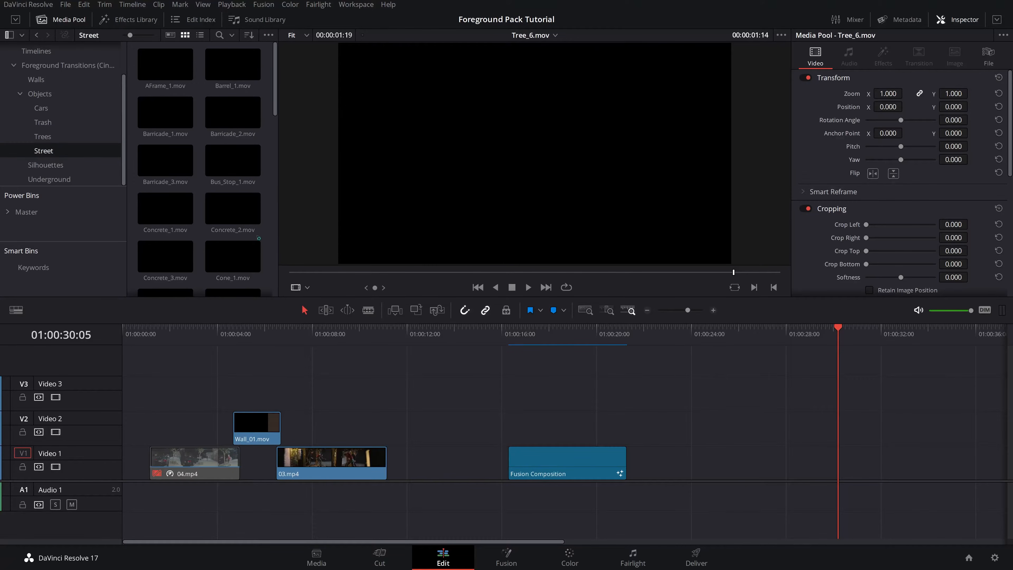
scroll(258, 238, down, 5)
click(233, 144)
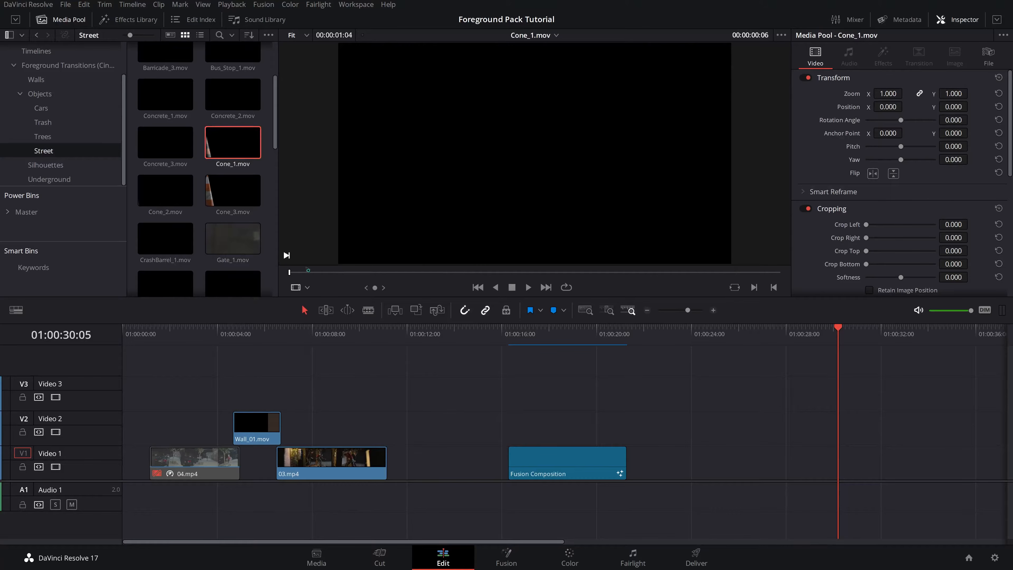
click(233, 238)
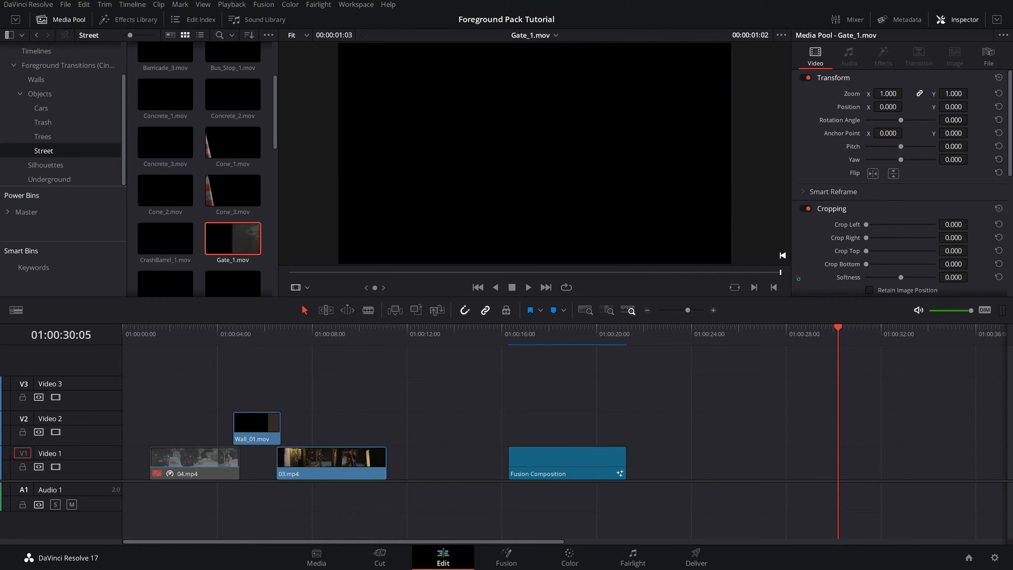
scroll(252, 199, down, 7)
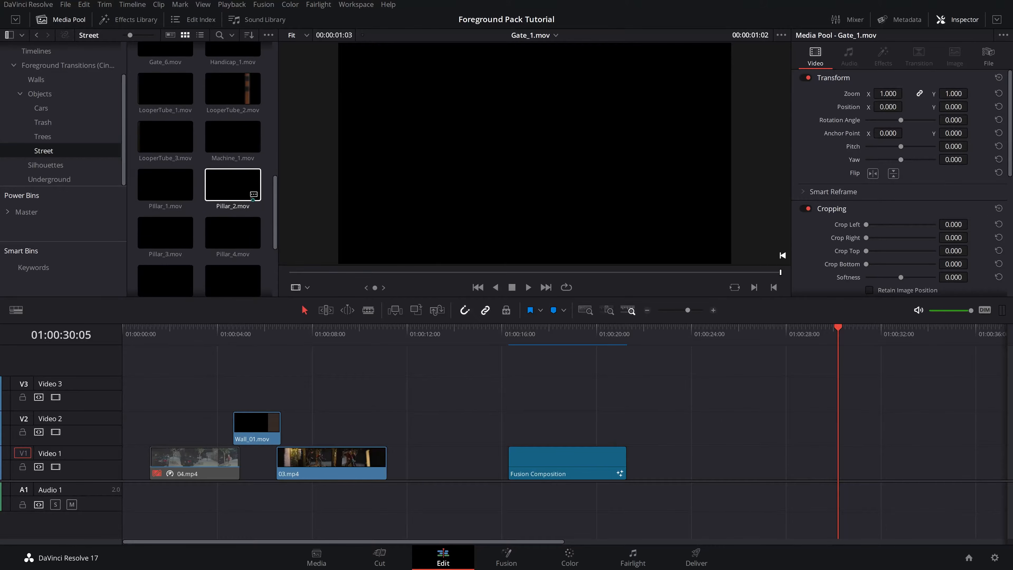
scroll(252, 196, down, 3)
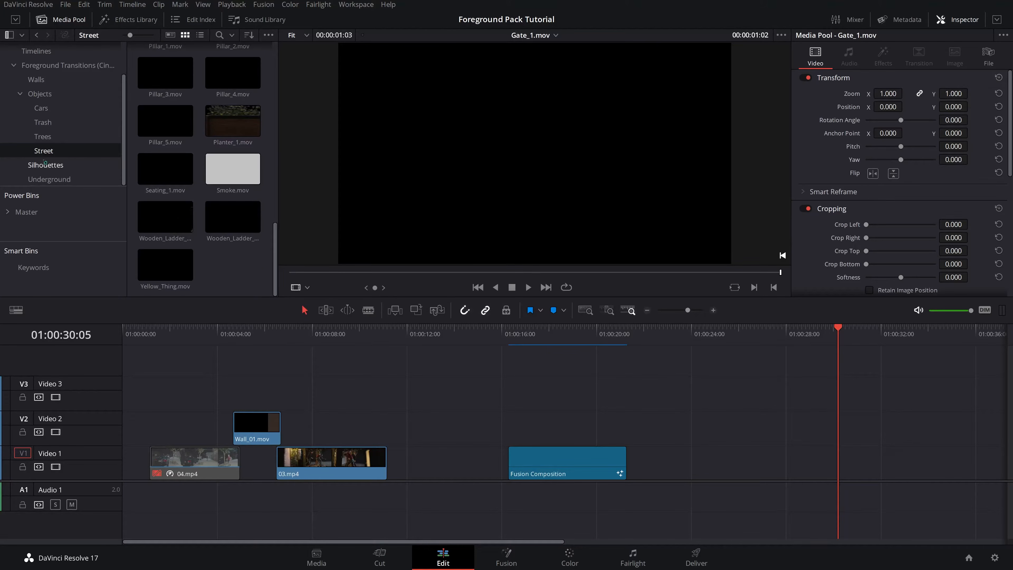
- Try the Silhouette_08 clip on track V2 above the Fusion Composition, scrub through it, and delete it
click(49, 170)
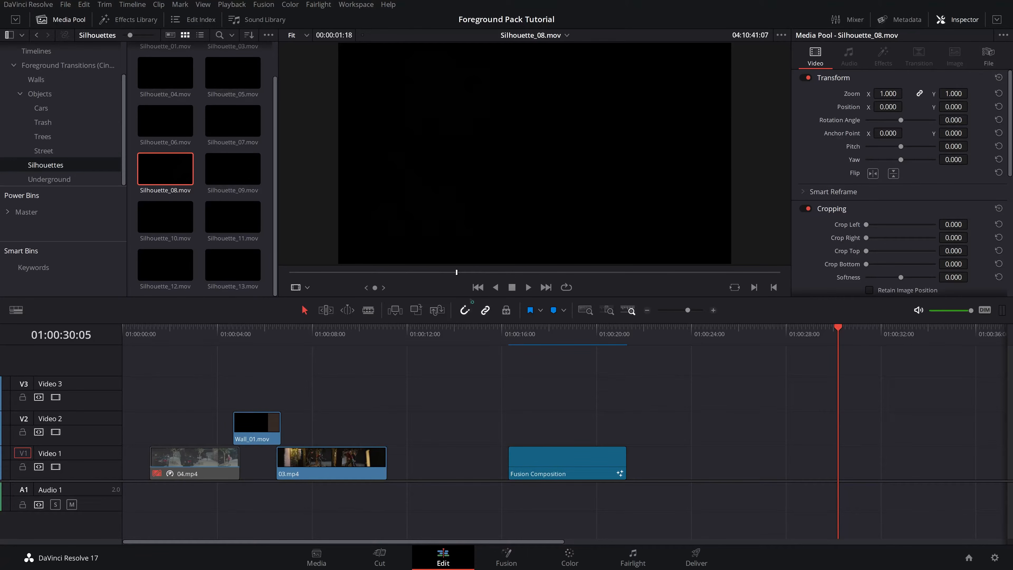
drag(493, 305, 463, 307)
drag(170, 170, 558, 426)
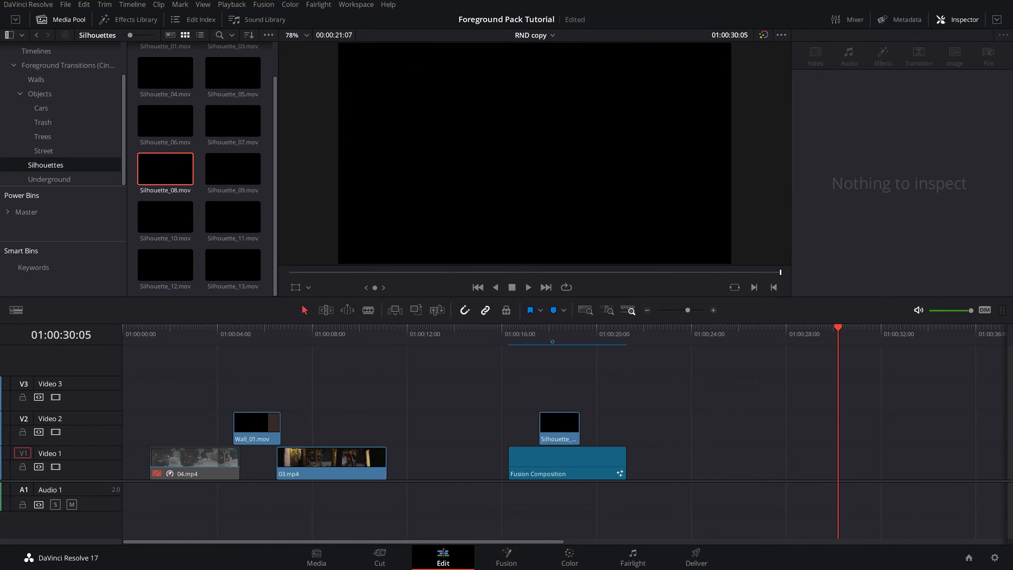
click(562, 334)
drag(563, 341, 561, 374)
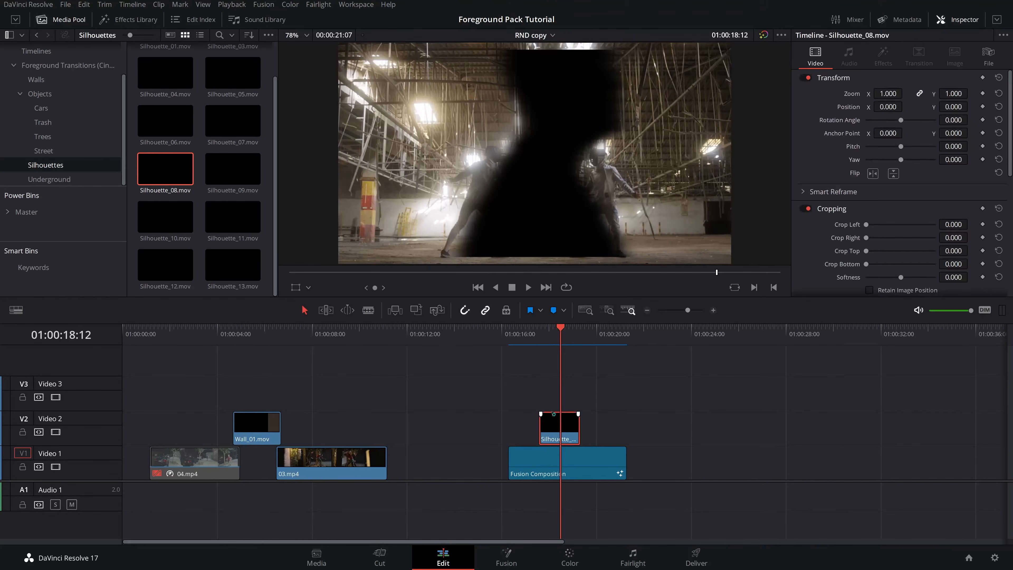
key(Delete)
- Open the Underground bin and preview the Street_02 and Wires_02 clips
click(82, 180)
click(209, 126)
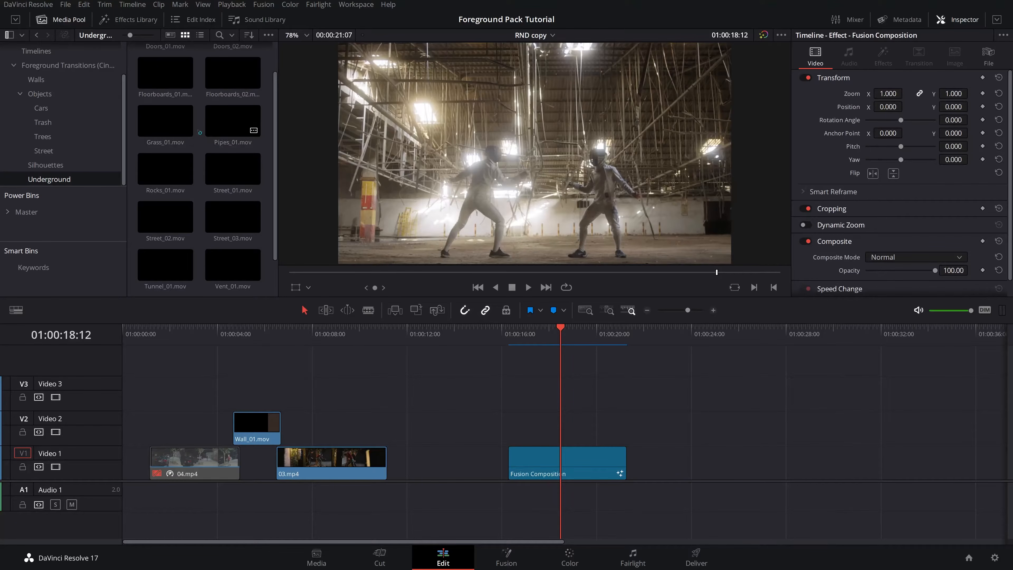
scroll(152, 127, down, 2)
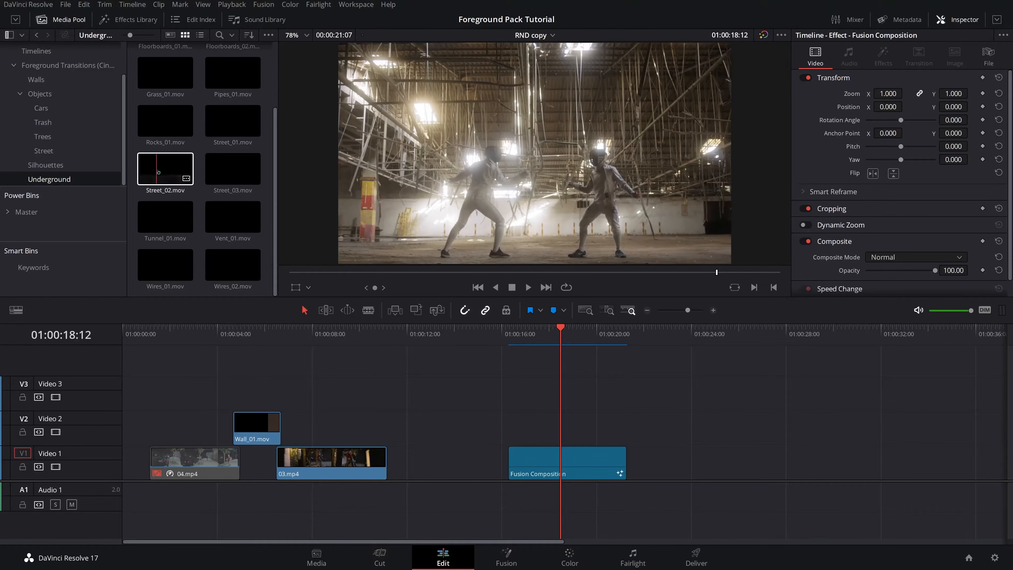
double_click(149, 173)
key(space)
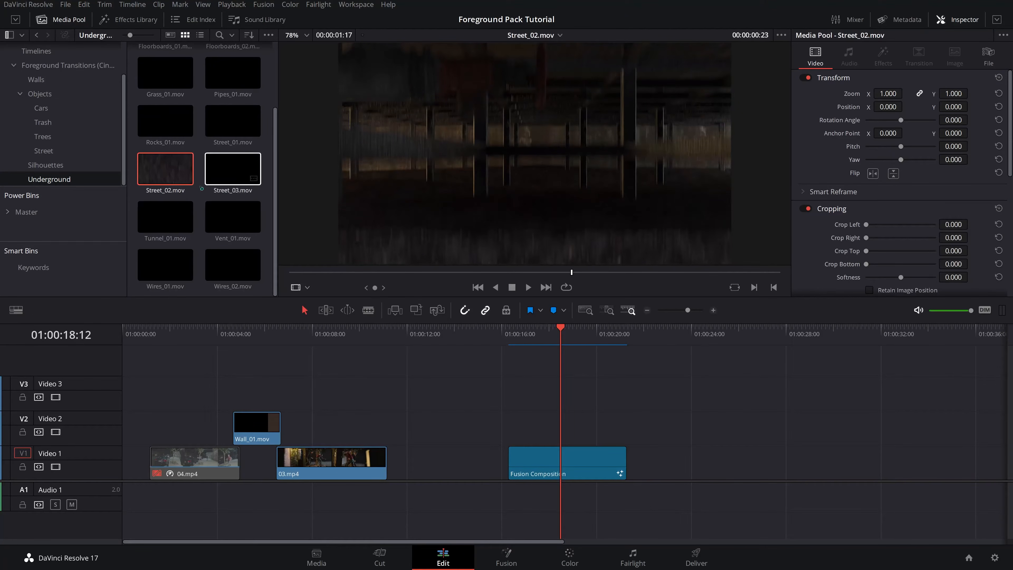
double_click(234, 265)
drag(364, 275, 558, 294)
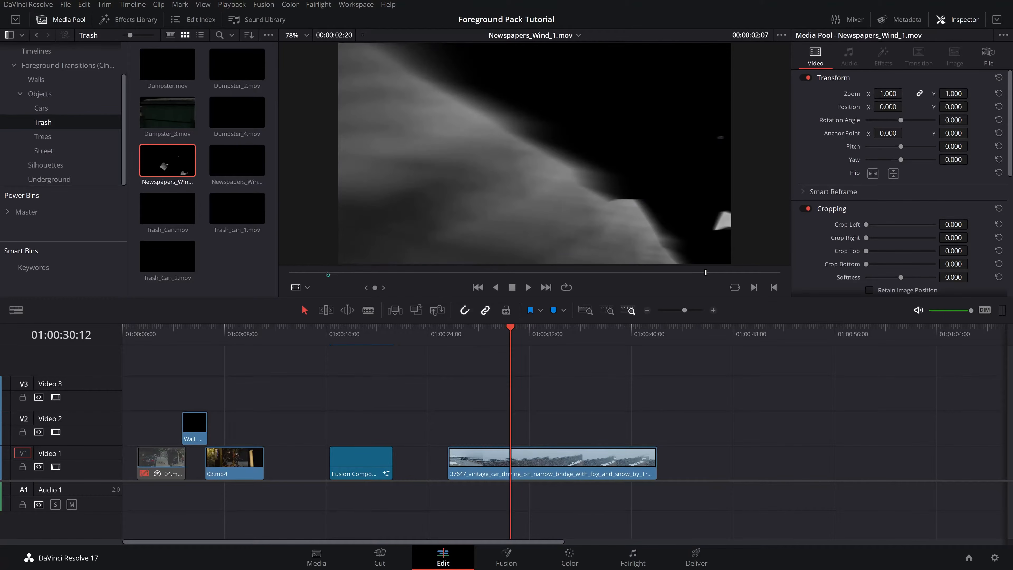
drag(295, 274, 738, 273)
- Place the Newspapers_Wind_1 clip on track V2 near the end of the vintage car clip
drag(188, 170, 656, 425)
mouse_move(612, 335)
mouse_down()
mouse_move(634, 342)
mouse_move(622, 339)
mouse_up()
- Select the vintage car clip and adjust its cropping
click(613, 457)
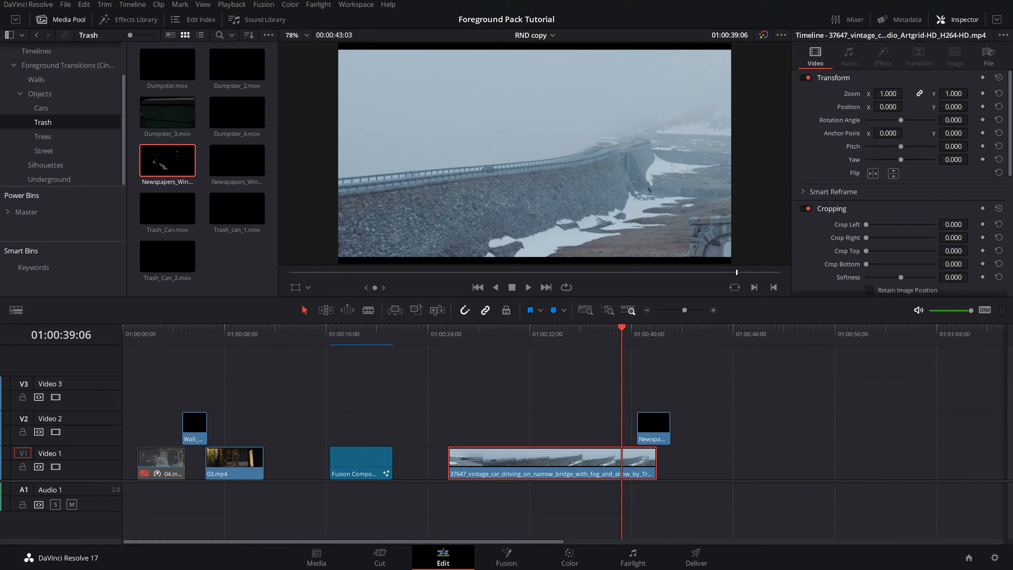
scroll(858, 212, down, 3)
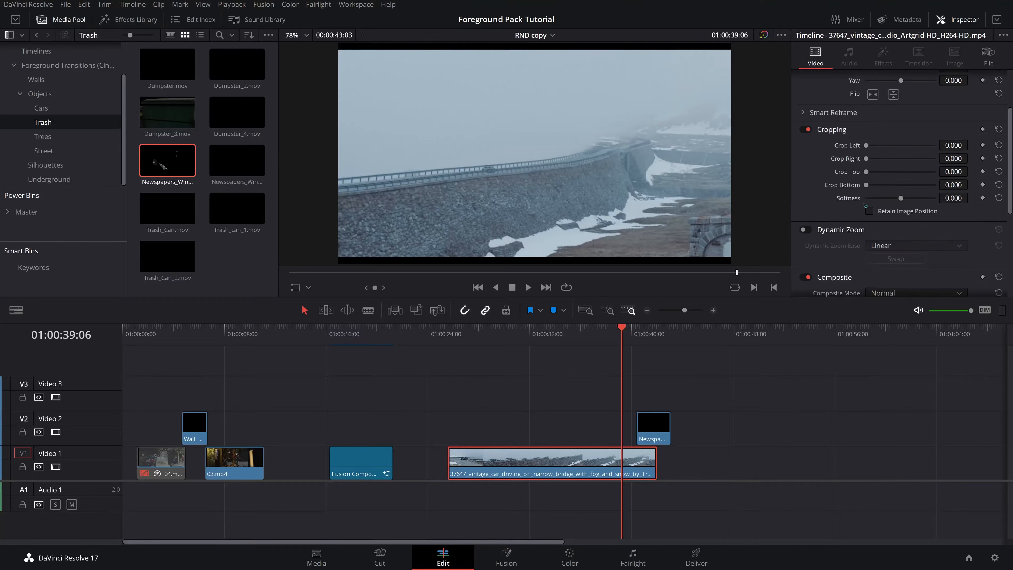
drag(867, 146, 877, 190)
- Select the Newspapers_Wind_1 clip and play it over the vintage car shot
click(654, 425)
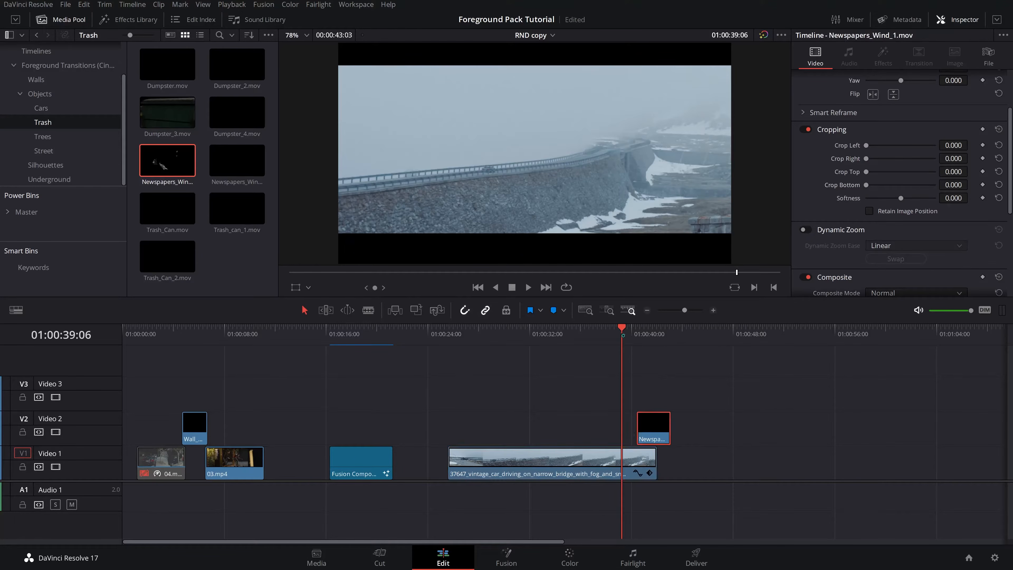
key(space)
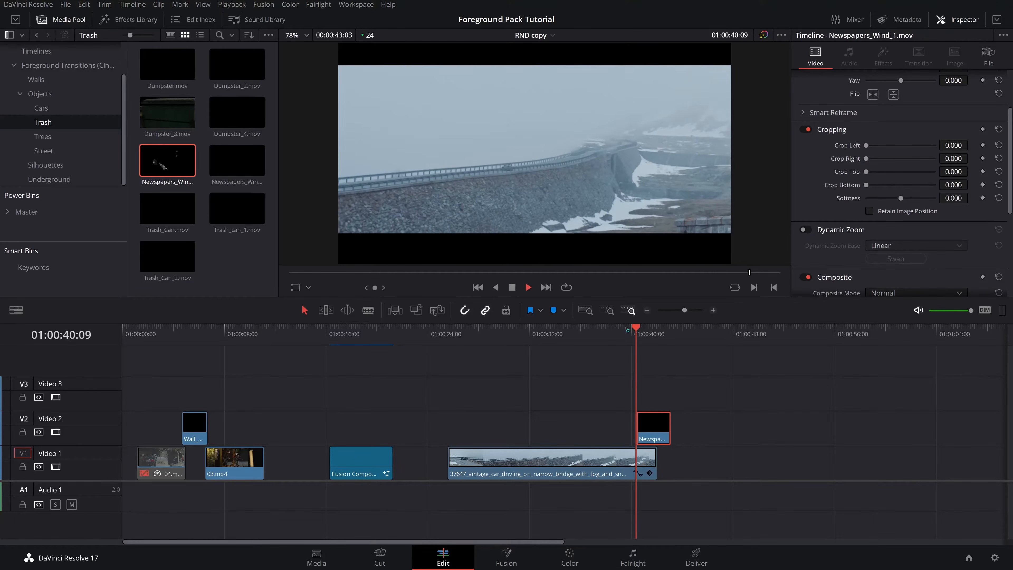
key(space)
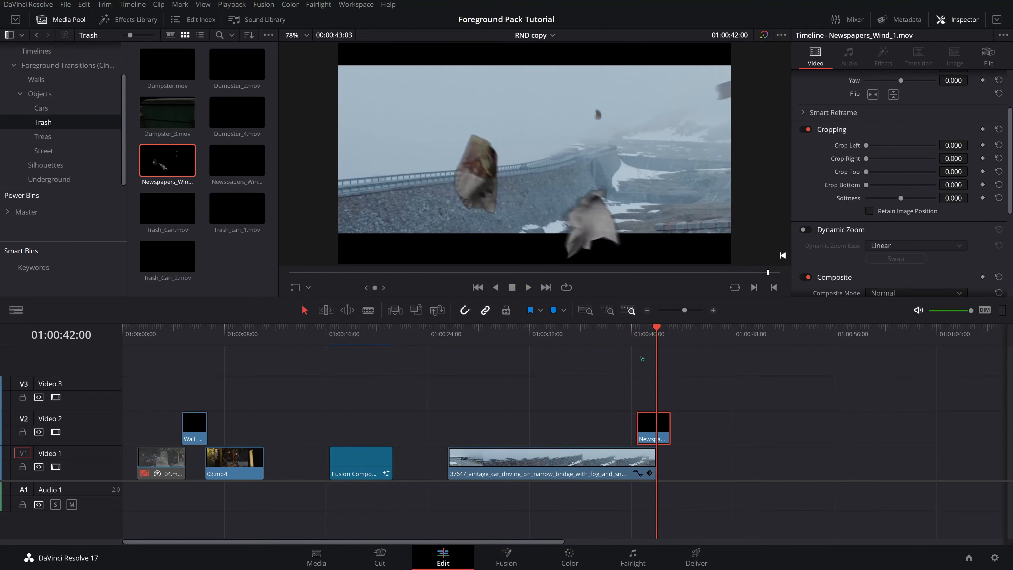
key(Right)
key(Up)
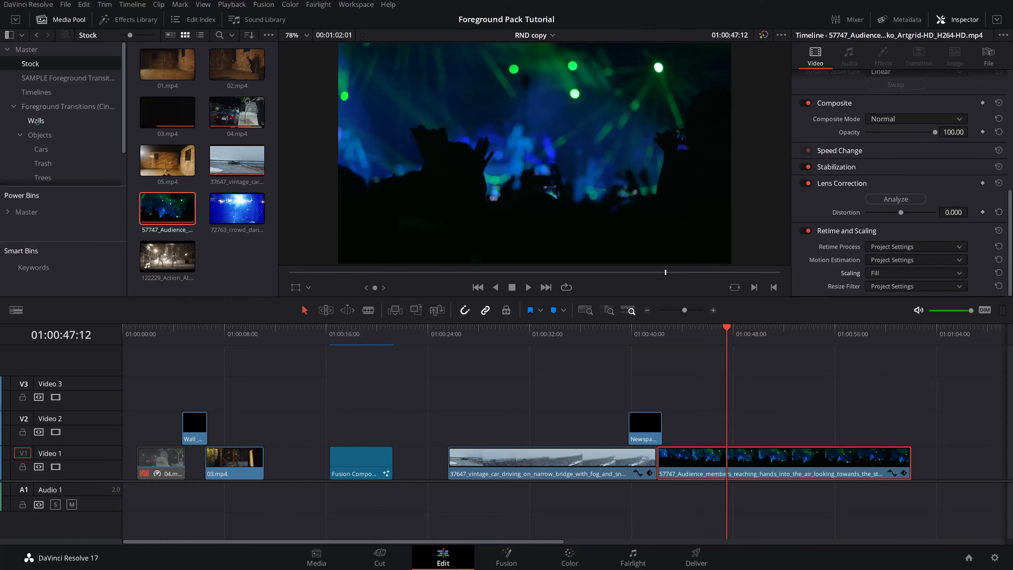
- Place the Silhouette_10 clip from the Silhouettes bin on track V2 over the audience clip and play it
scroll(69, 149, down, 3)
click(48, 165)
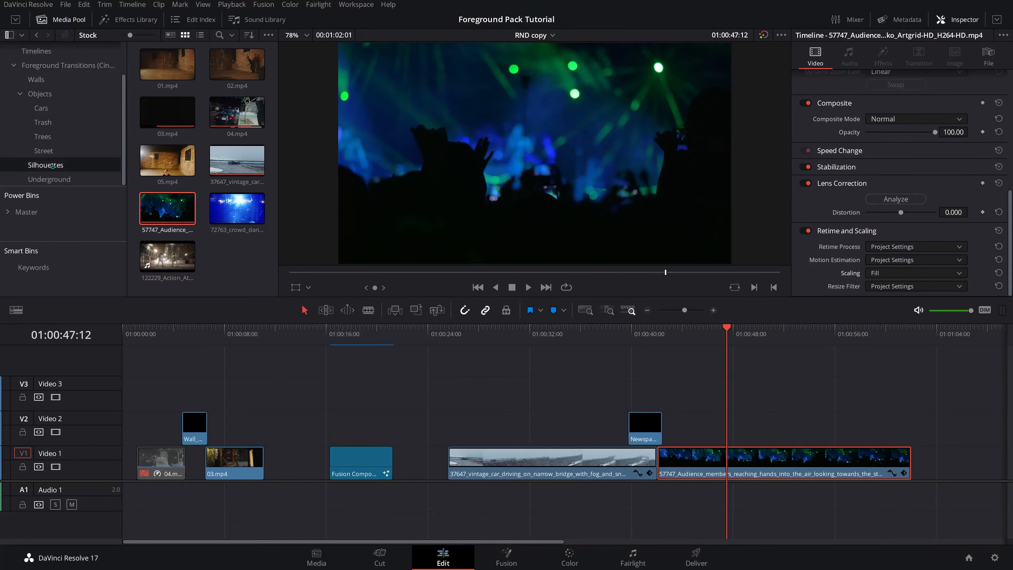
scroll(235, 209, up, 1)
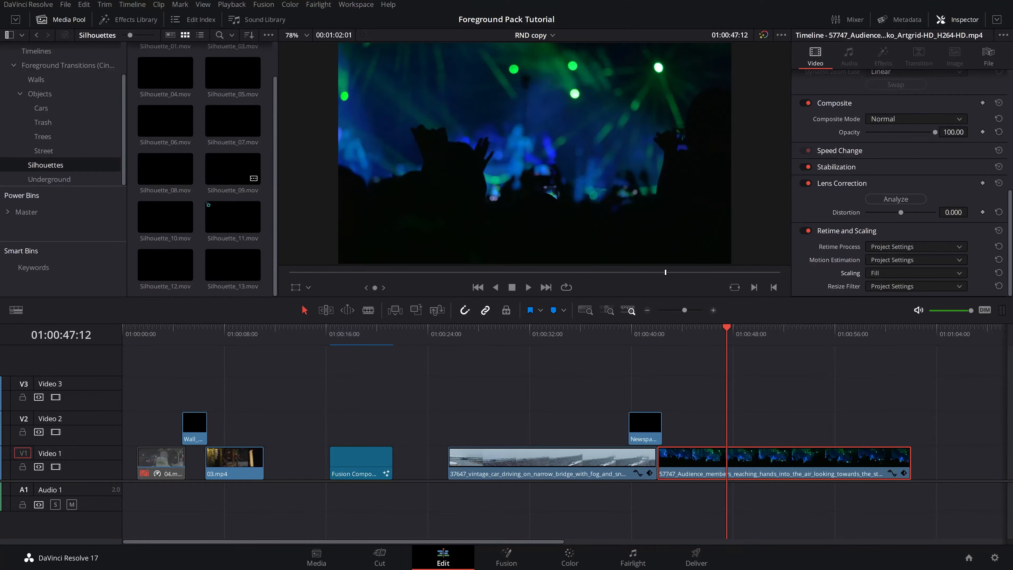
drag(172, 216, 881, 429)
click(871, 339)
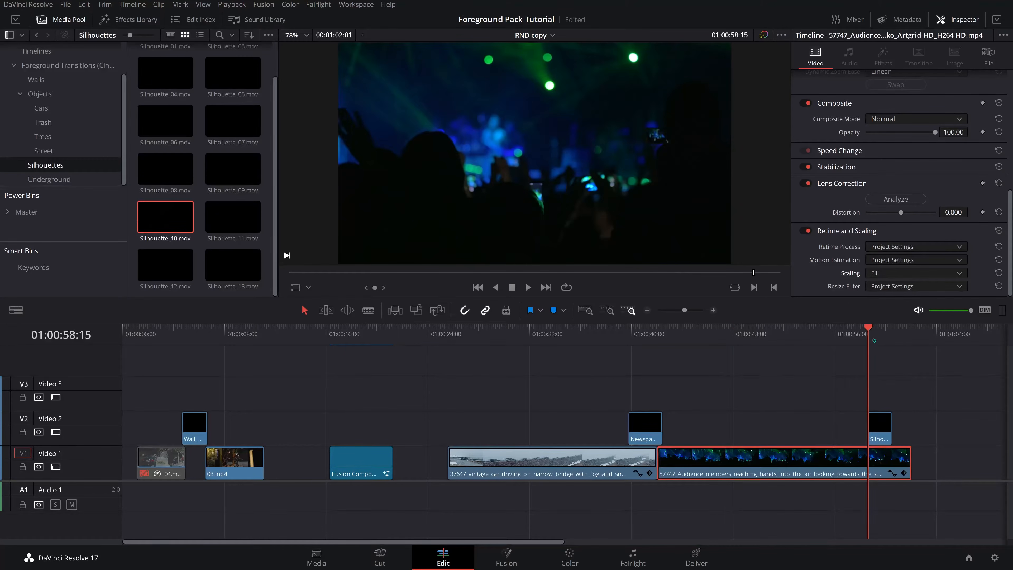
key(space)
key(space)
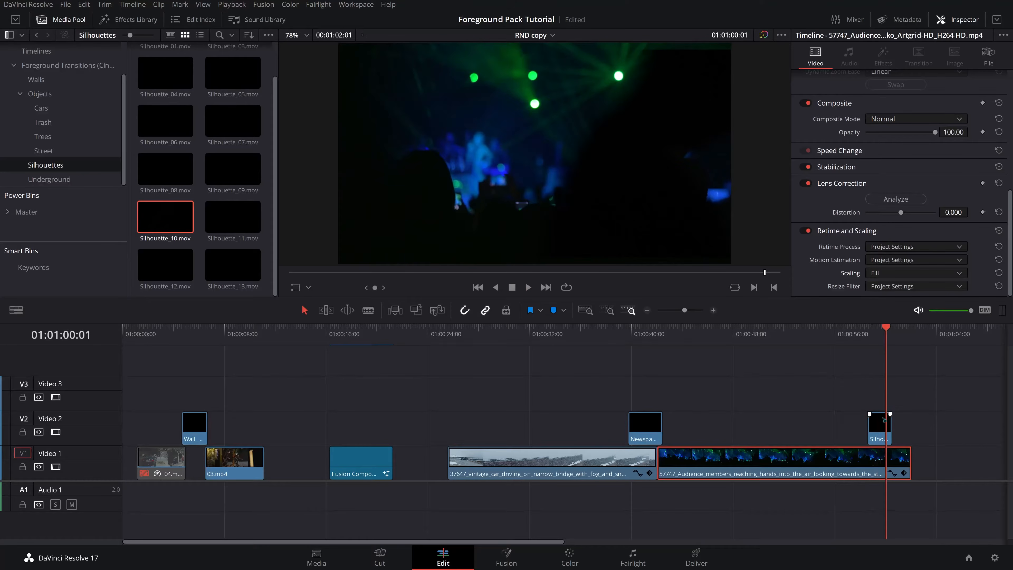
- Move the Silhouette_10 clip to the end of the audience clip and play the cut
click(880, 421)
drag(879, 428, 911, 431)
drag(888, 333, 896, 336)
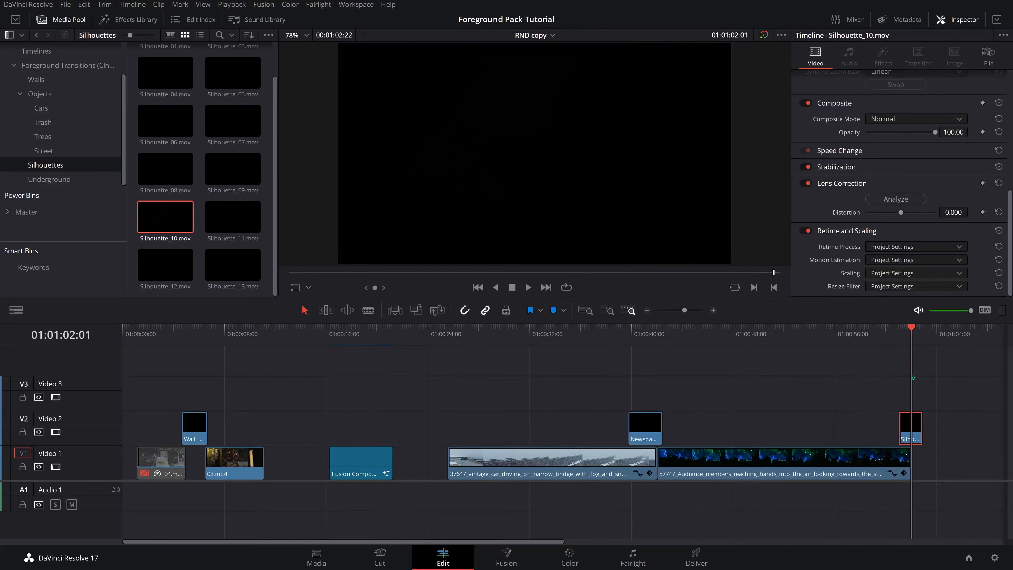
click(904, 273)
click(894, 330)
key(shift+Left)
key(space)
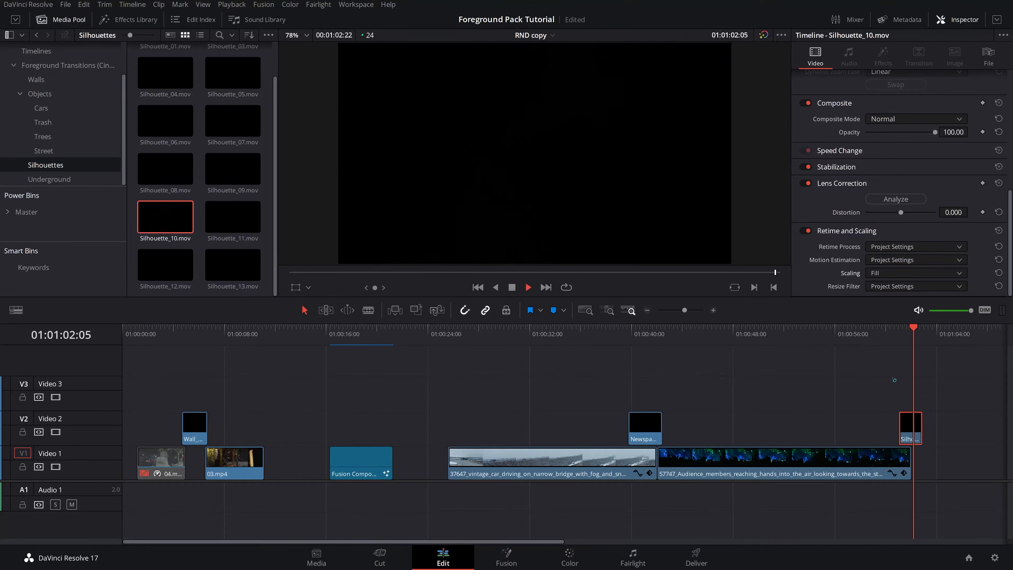
- Add the 72763_crowd_dancing clip from the Stock bin after the audience clip on track V1
scroll(60, 120, up, 3)
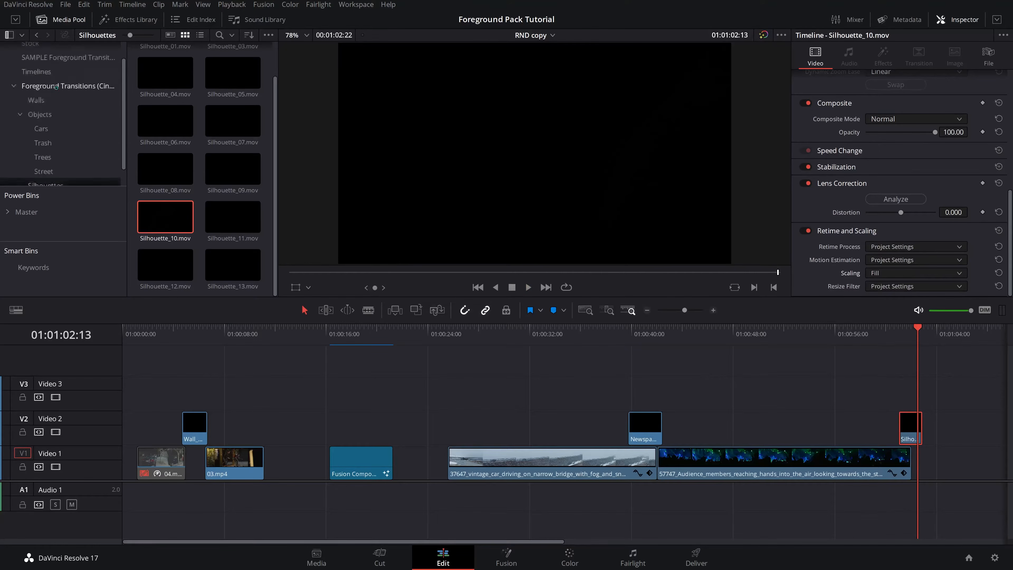
click(57, 78)
click(50, 93)
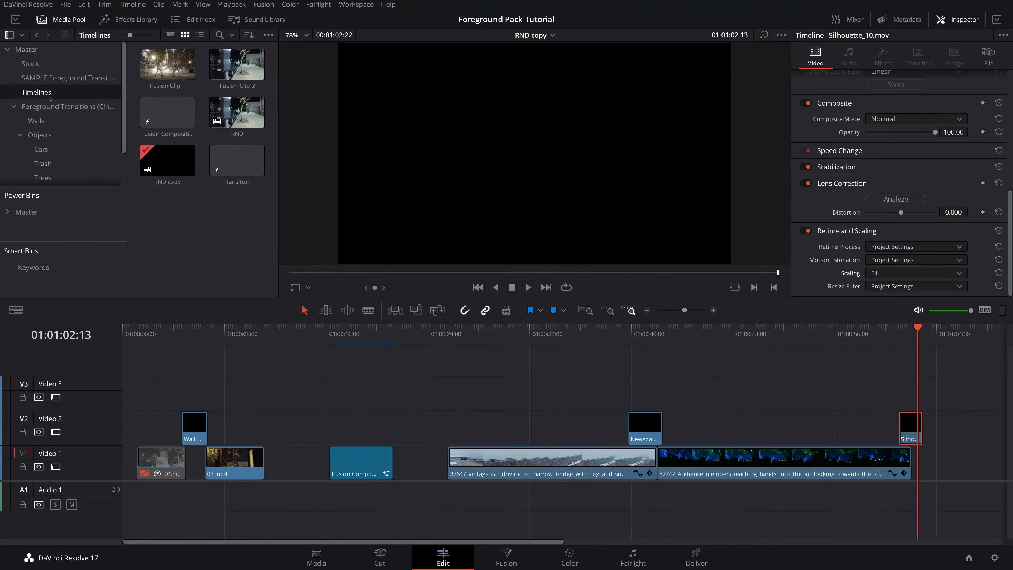
click(30, 64)
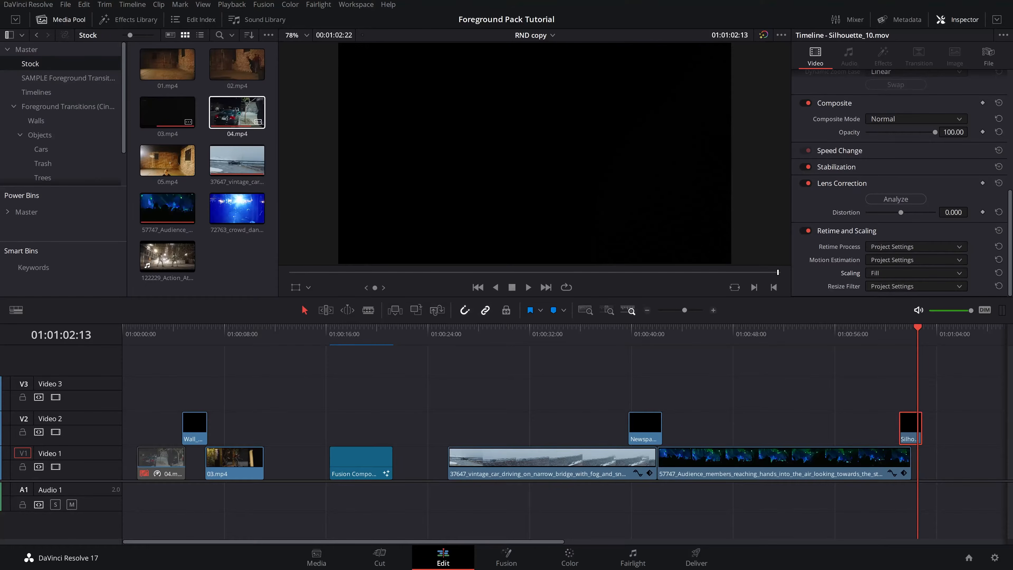
drag(237, 208, 905, 466)
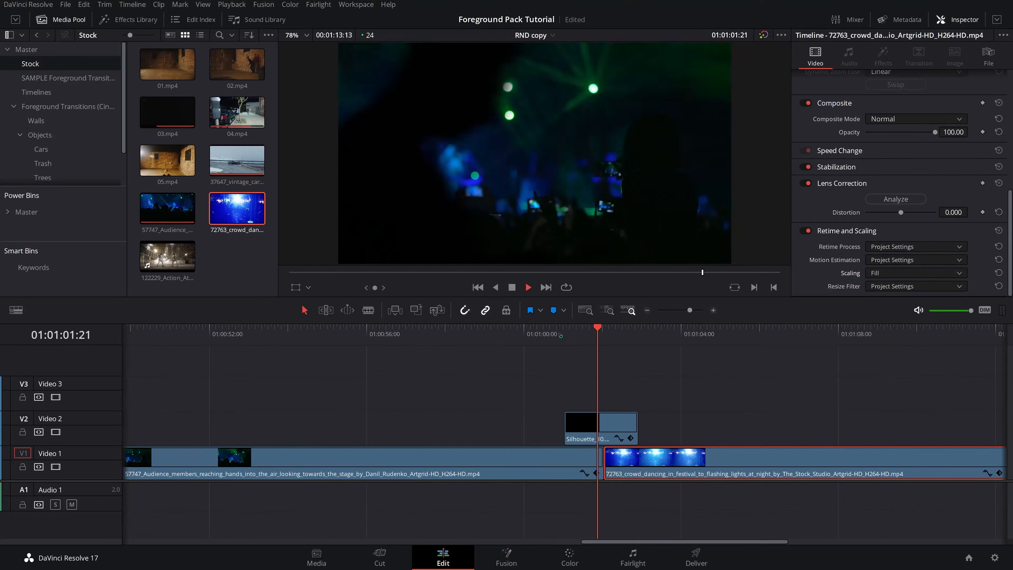
- Play across the silhouette transition and step back a few frames
key(space)
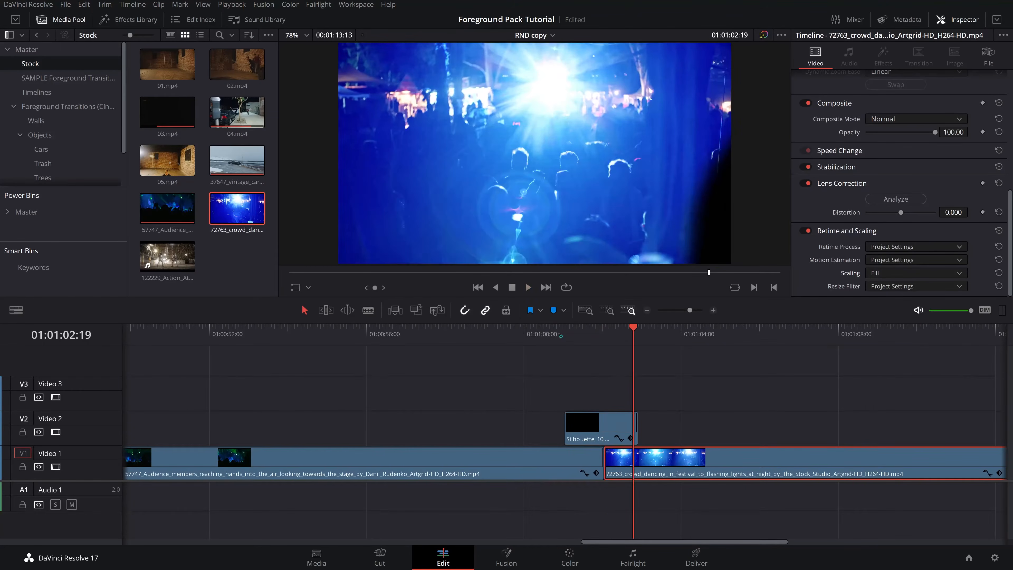
drag(560, 336, 603, 341)
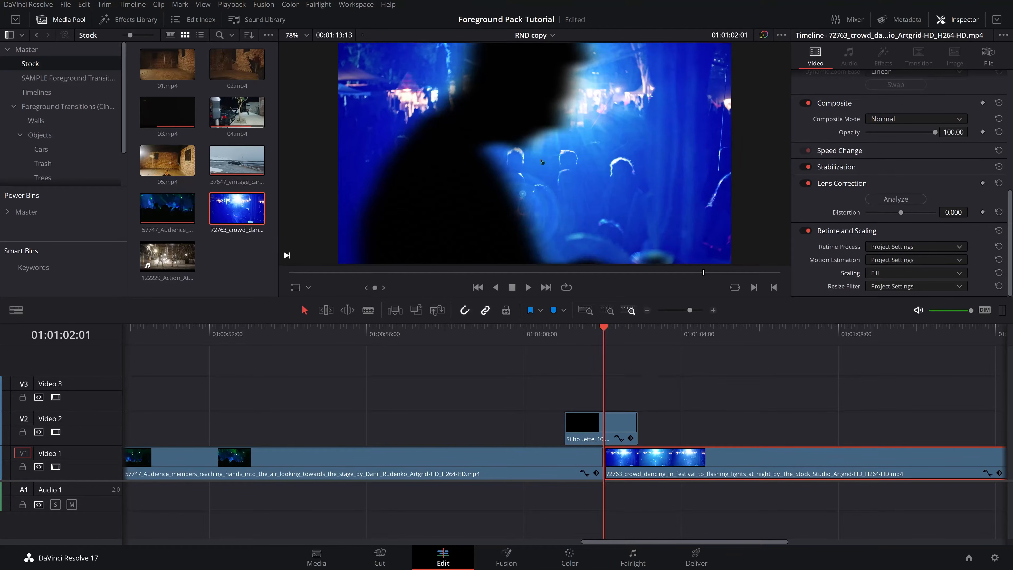
key(Left)
key(Left)
key(Left)
key(Left)
key(Left)
key(Left)
key(Left)
key(Left)
key(Left)
key(Left)
key(Left)
key(Left)
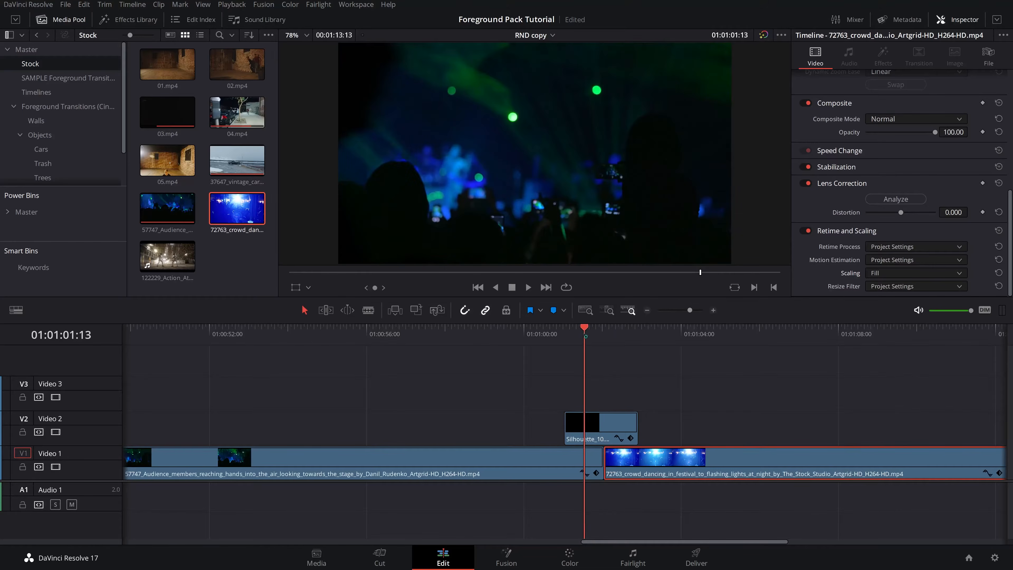
- Move the Silhouette_10 clip up from track V2 to track V3
click(616, 422)
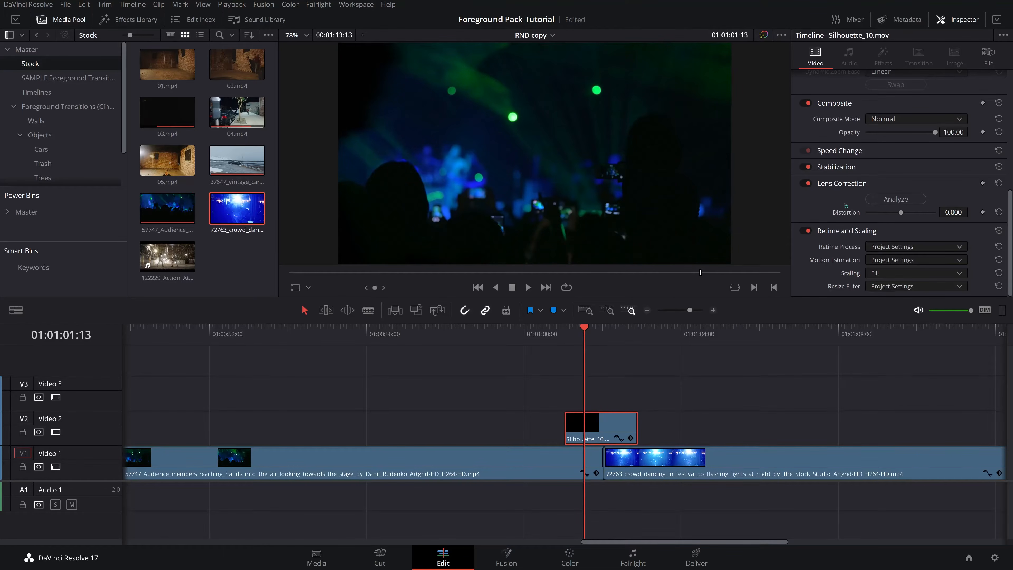
scroll(846, 206, up, 8)
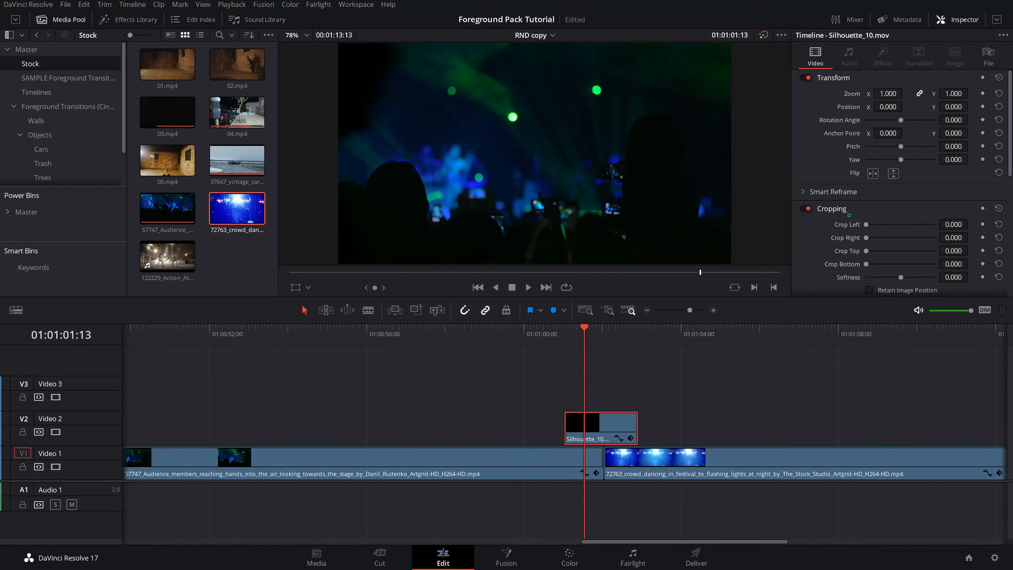
scroll(836, 183, down, 3)
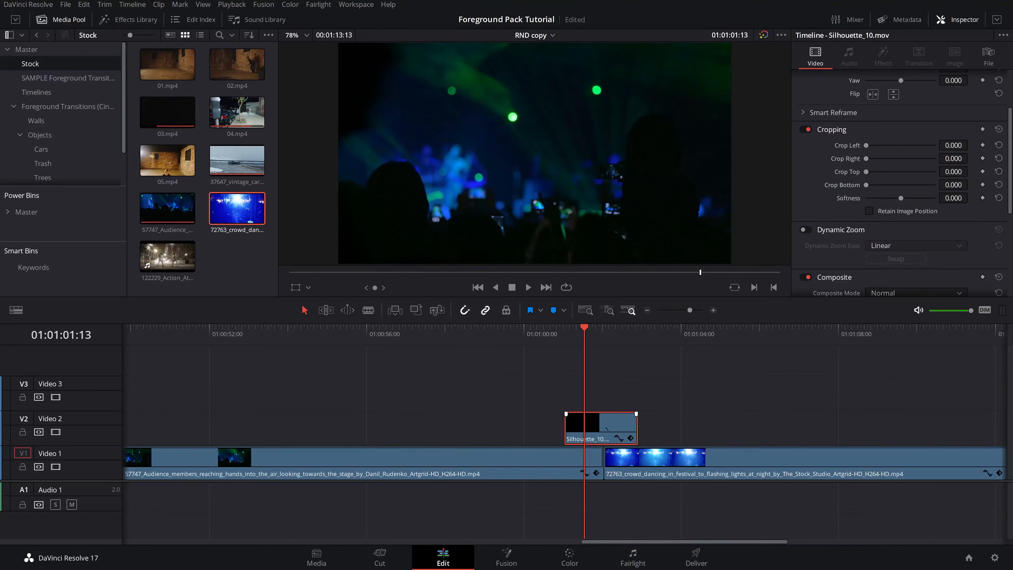
drag(607, 430, 607, 395)
click(558, 455)
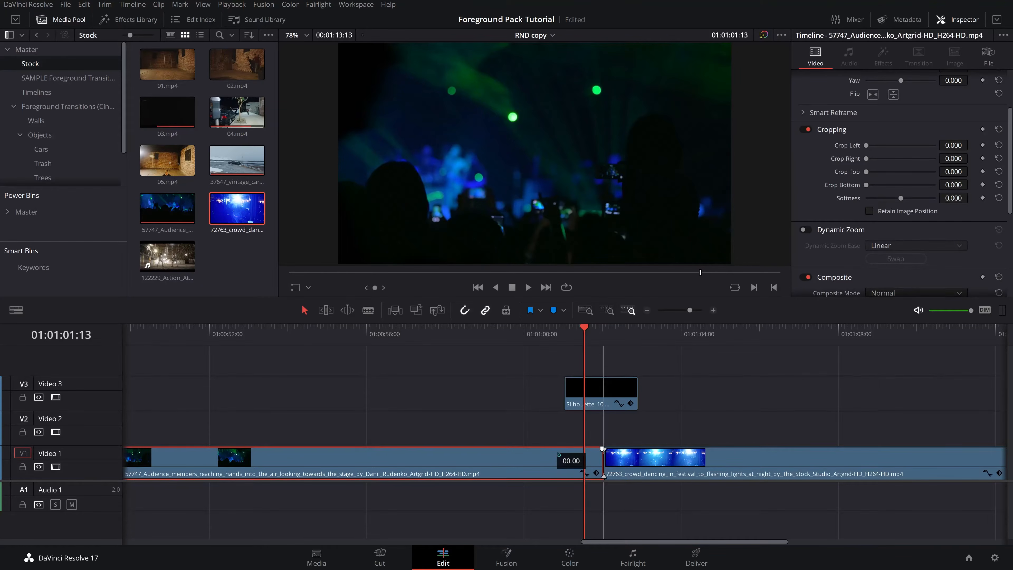
- Move the audience clip up to track V2 and slide the crowd clip and silhouette so they overlap at the cut
mouse_move(558, 454)
mouse_down()
mouse_move(576, 429)
mouse_move(604, 459)
mouse_move(565, 459)
mouse_up()
drag(609, 387, 575, 388)
drag(589, 460, 574, 460)
drag(532, 334, 548, 338)
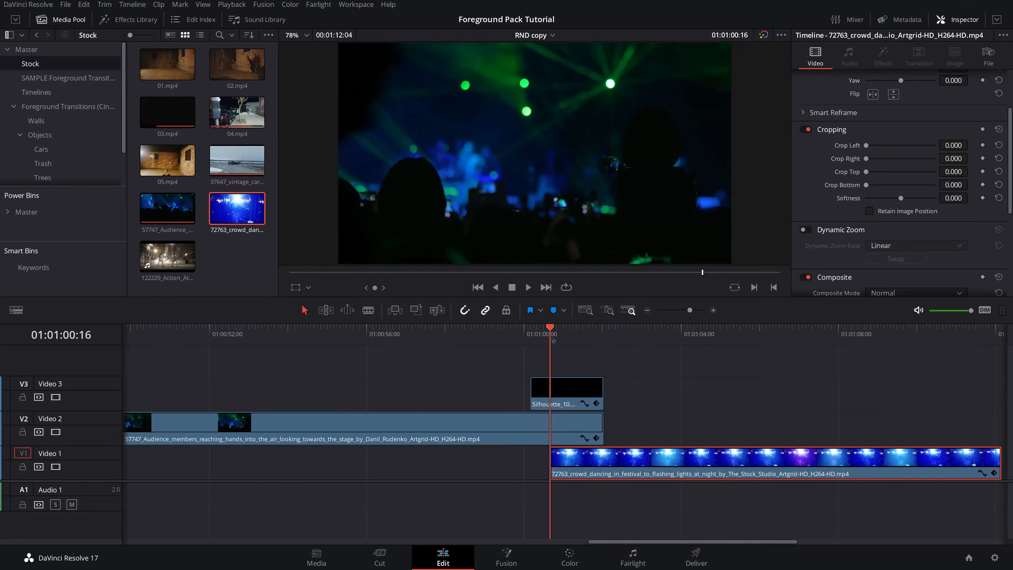
- Select the audience clip and keyframe its cropping with Crop Left about 879 and Softness about 32.8
click(575, 432)
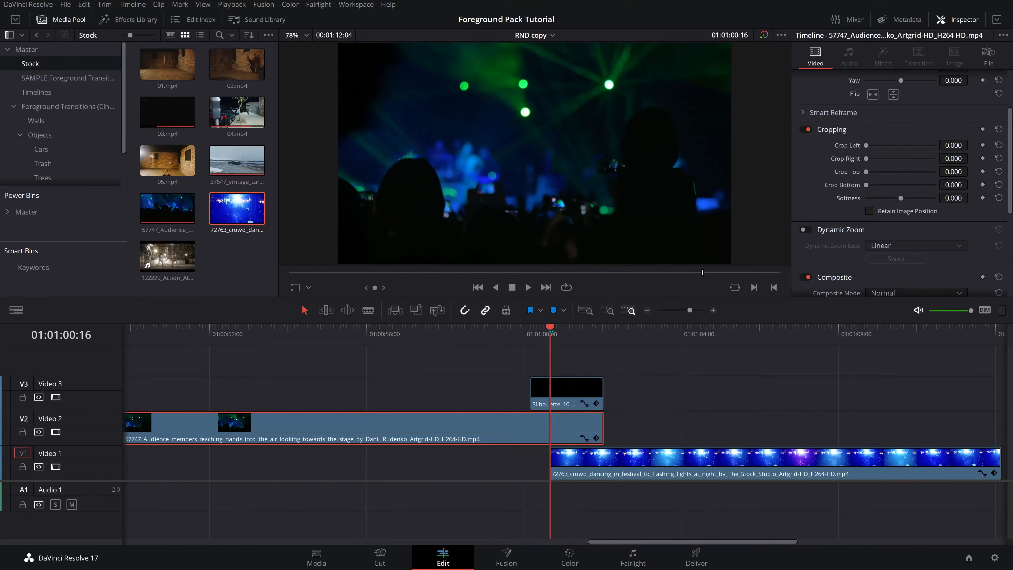
drag(551, 331, 572, 334)
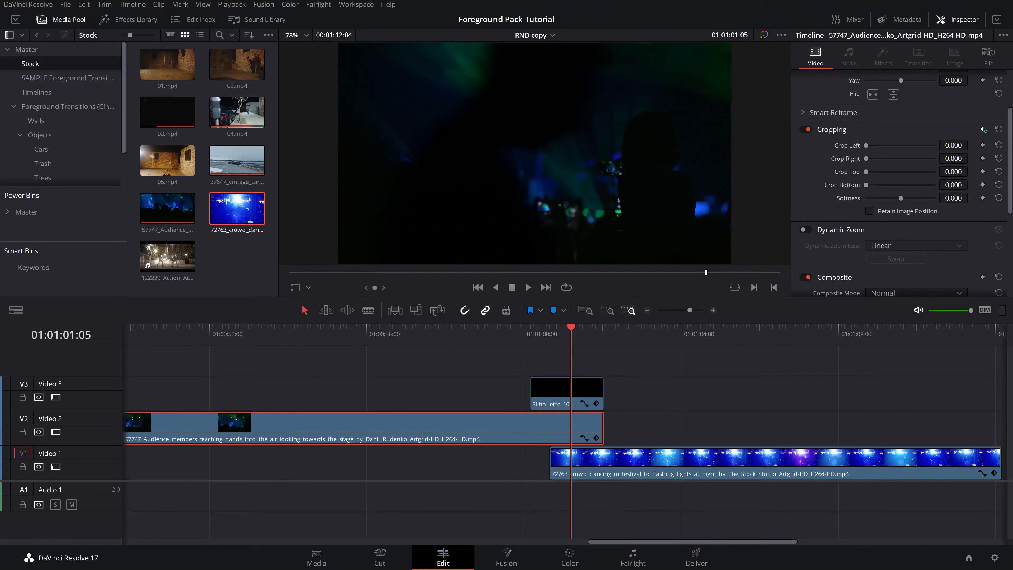
click(983, 129)
drag(867, 146, 895, 154)
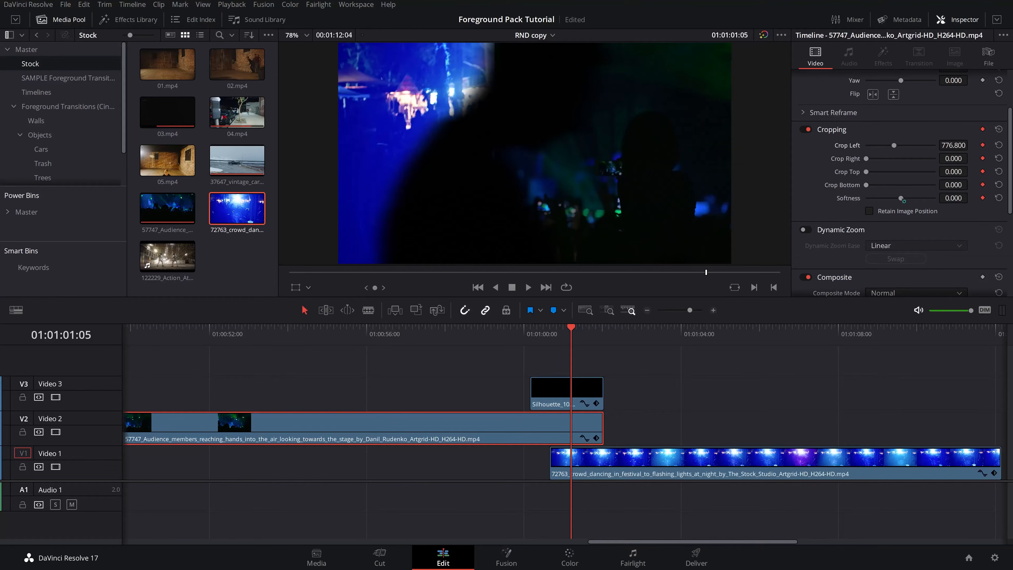
drag(904, 201, 913, 200)
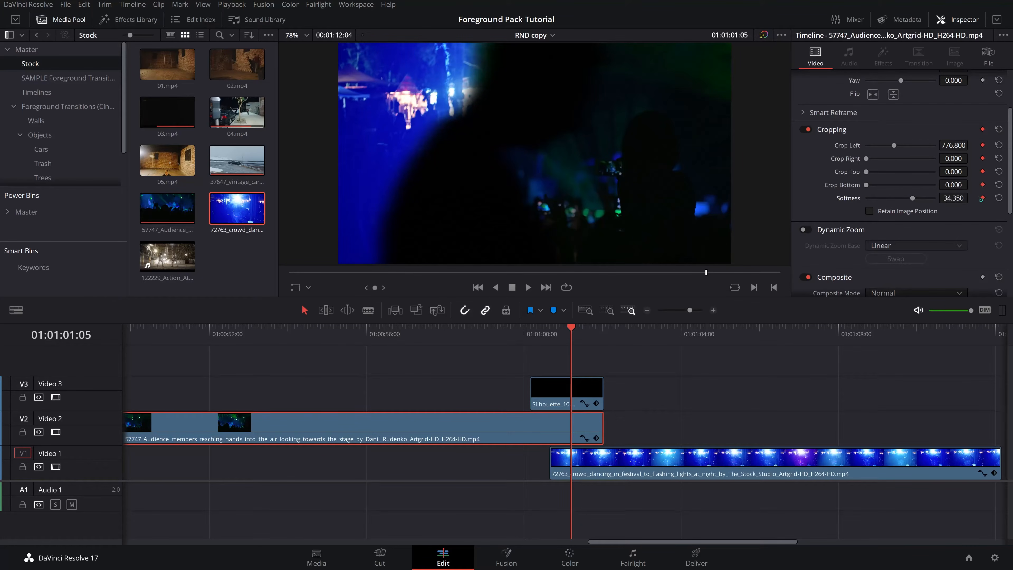
click(982, 198)
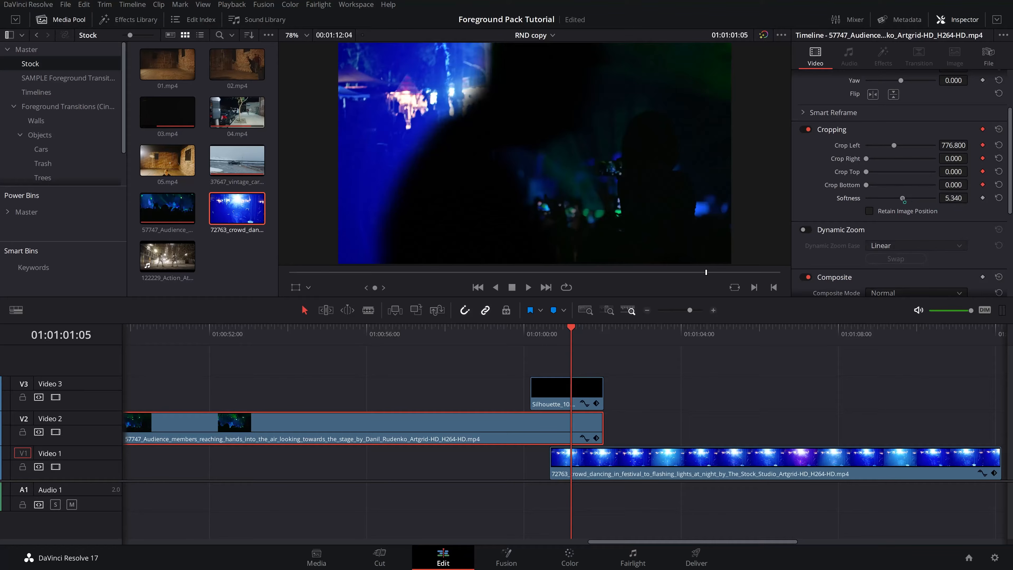
drag(901, 198, 913, 200)
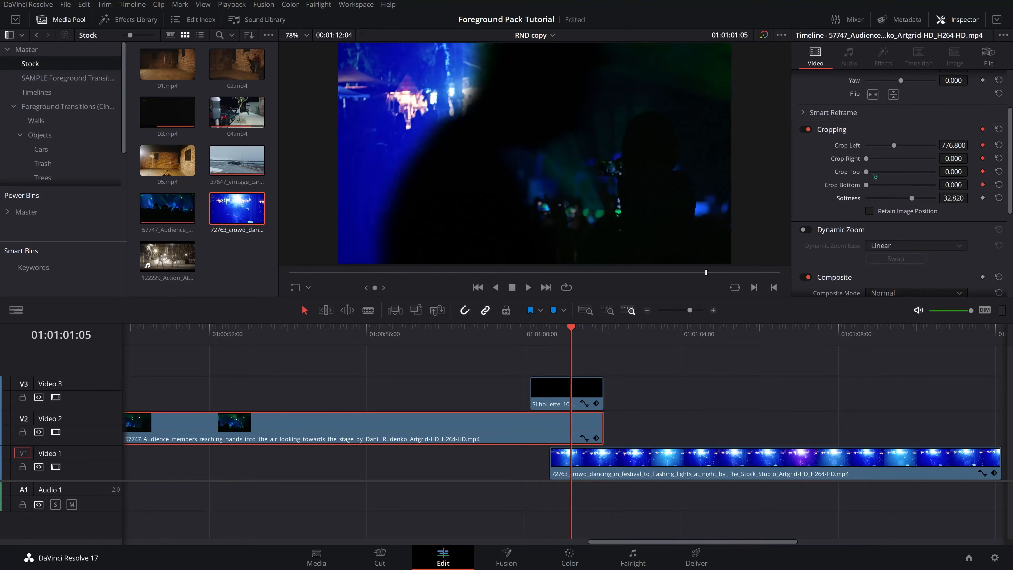
drag(895, 149, 900, 147)
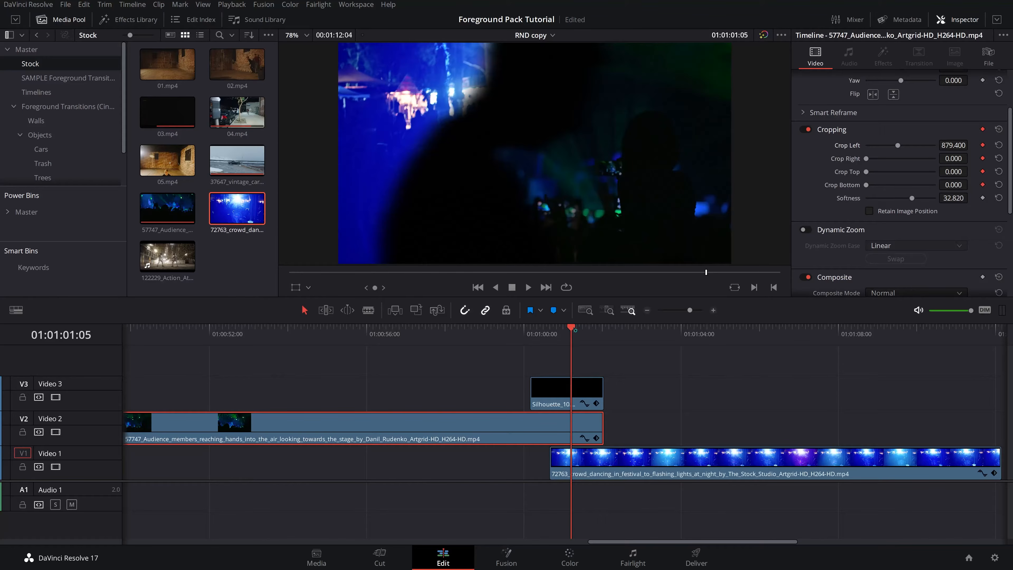
- A few frames later, set the audience clip's Crop Left to about 1788 to follow the silhouette
drag(572, 327, 585, 331)
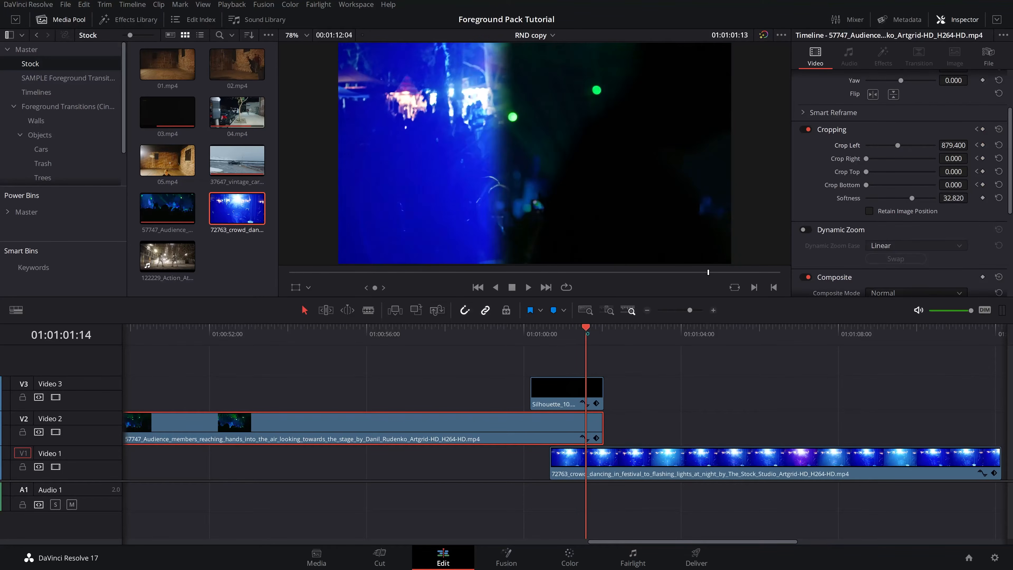
key(Right)
key(Right)
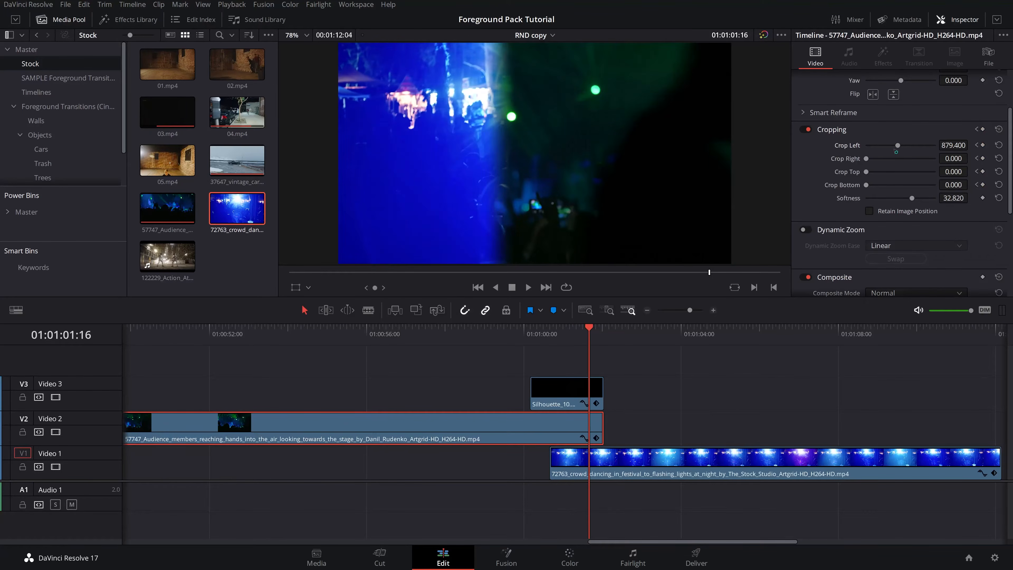
drag(898, 146, 952, 150)
key(Right)
key(Right)
key(Right)
key(Left)
key(Left)
key(Left)
key(Left)
key(Left)
key(Left)
key(Left)
key(Left)
key(Left)
key(Left)
key(Left)
key(Left)
key(Left)
key(Left)
key(Left)
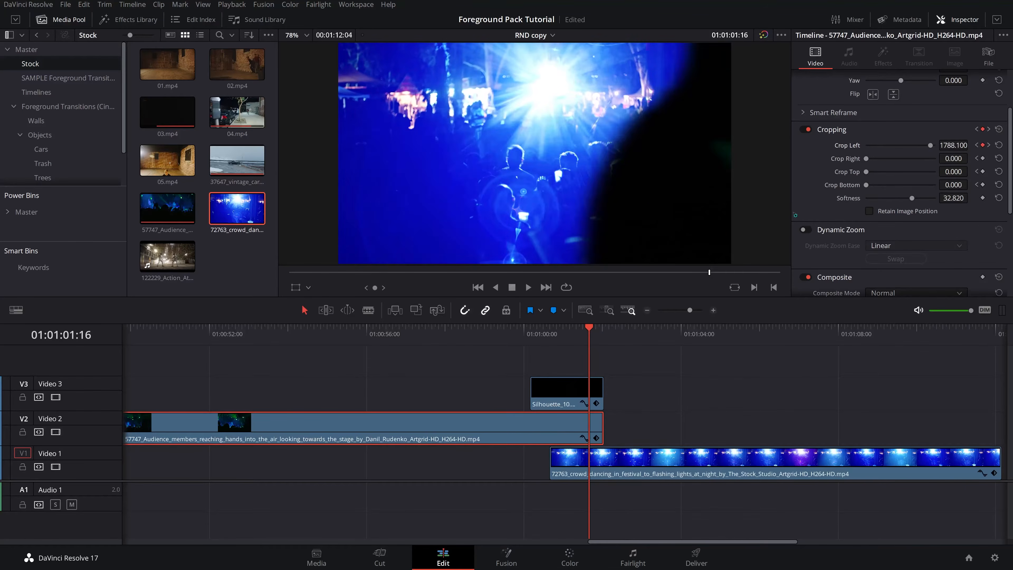
- At earlier frames, add Crop Left keyframes of about 601 and then about 249
key(Left)
key(Left)
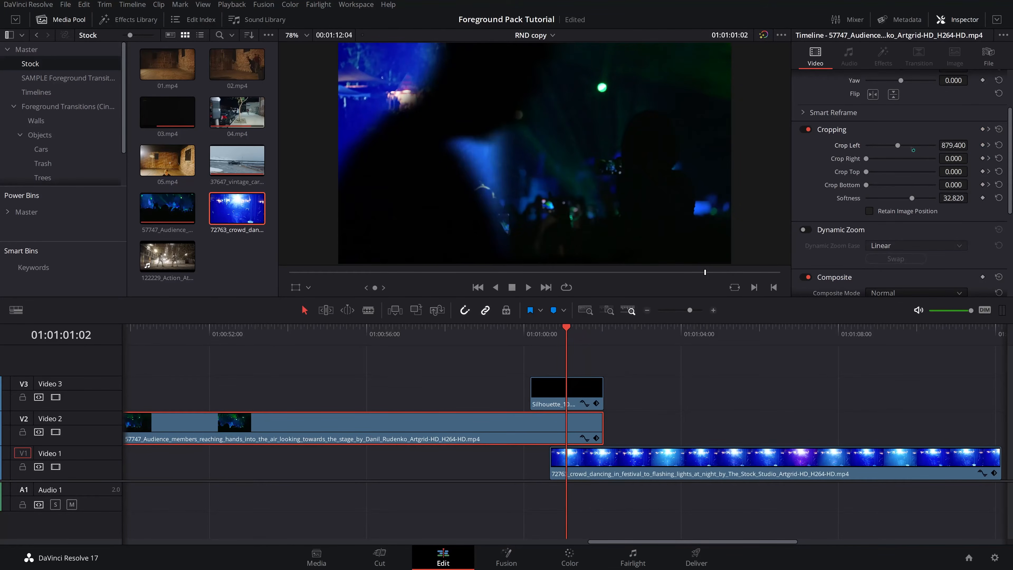
drag(898, 147, 892, 149)
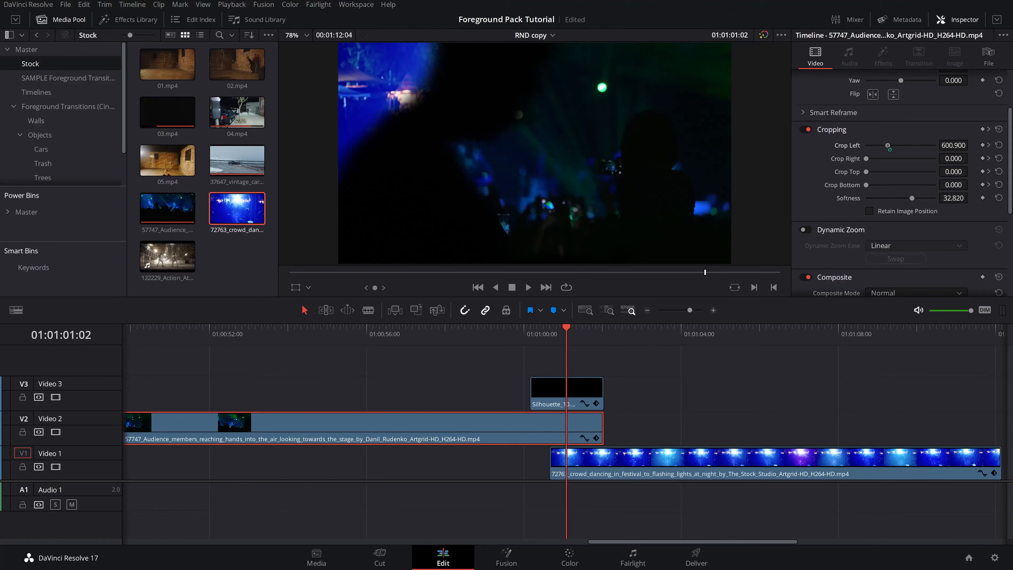
key(Left)
key(Left)
key(Left)
key(Left)
key(Left)
key(Left)
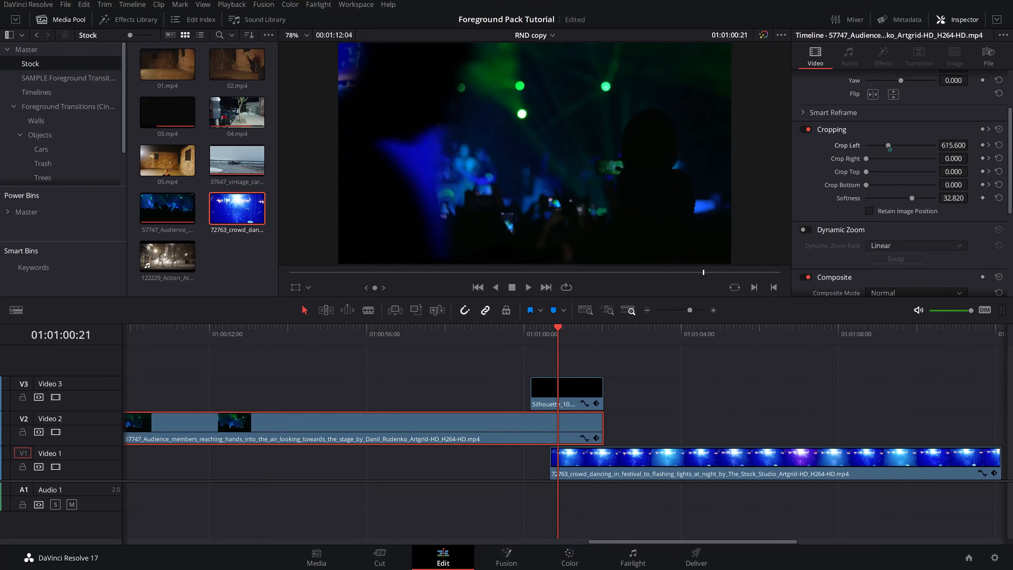
drag(891, 149, 878, 148)
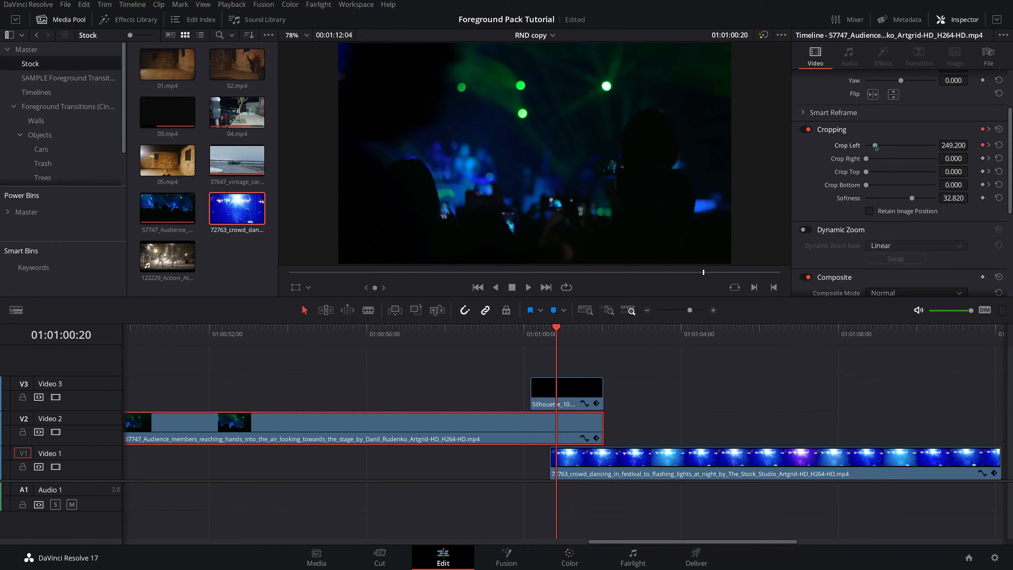
- Step back three frames and set Crop Left to 0 to start the wipe
key(Left)
key(Left)
key(Left)
key(Left)
key(Left)
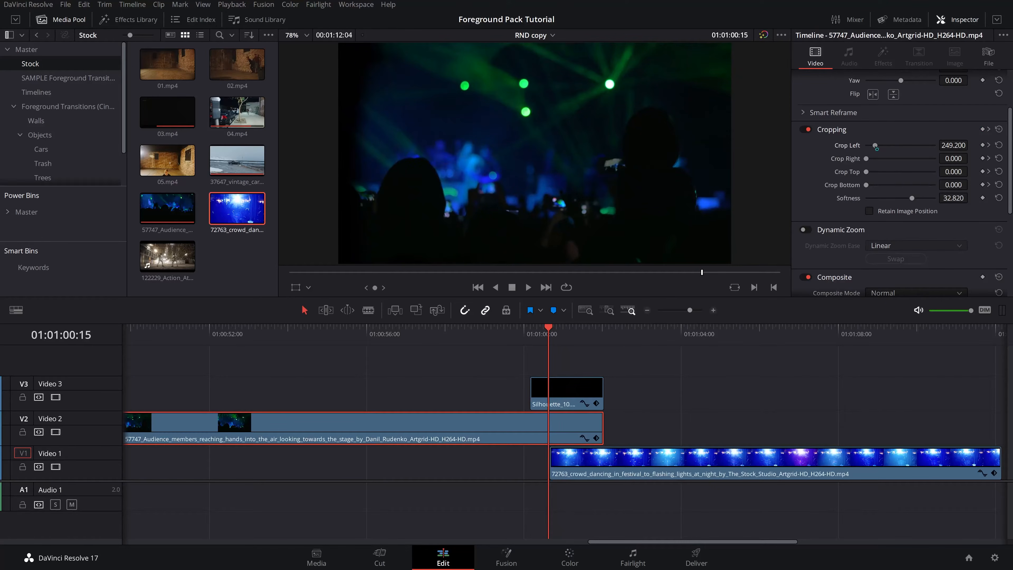
drag(876, 149, 862, 150)
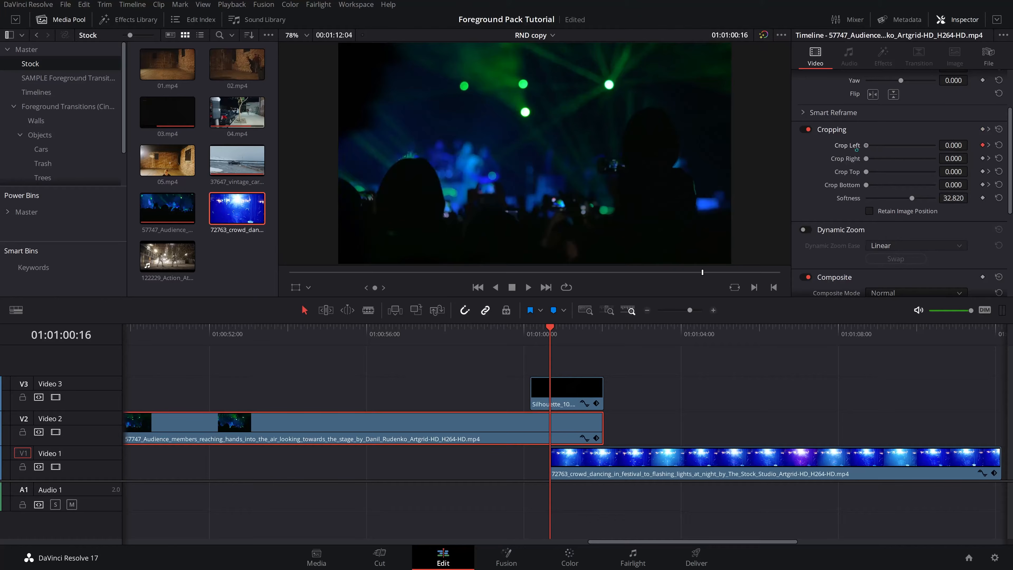
- Play back through the cropped silhouette wipe between the audience and crowd clips
key(Left)
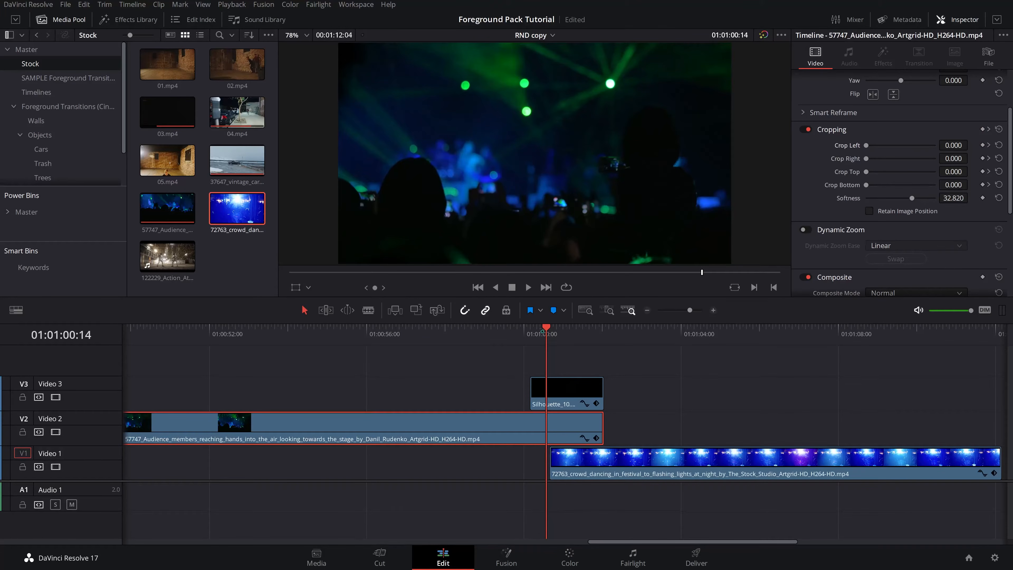
key(Left)
key(Left)
key(Left)
key(Left)
key(Left)
key(Left)
key(Left)
key(Left)
key(Left)
key(Left)
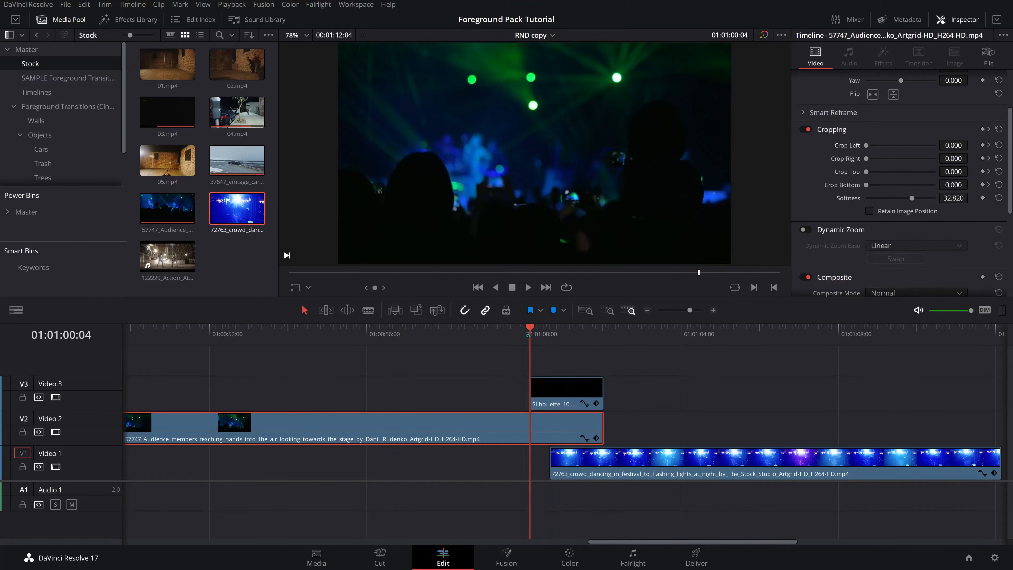
key(space)
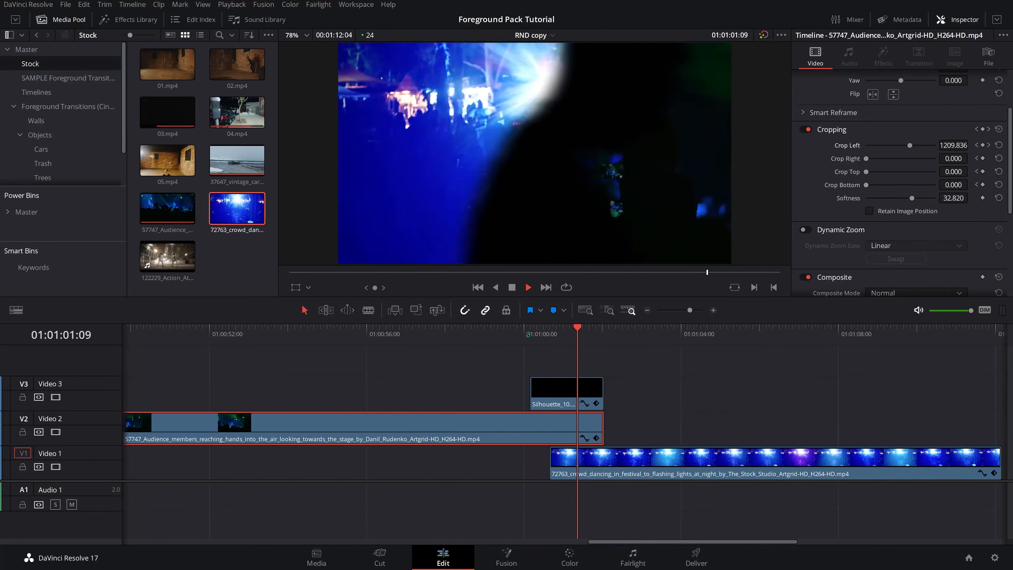
key(space)
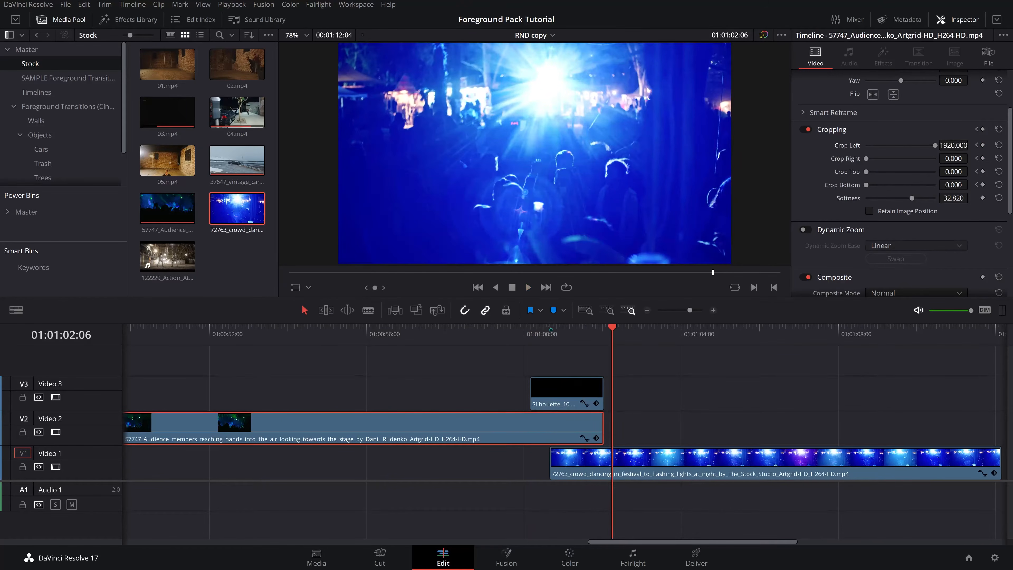
click(550, 330)
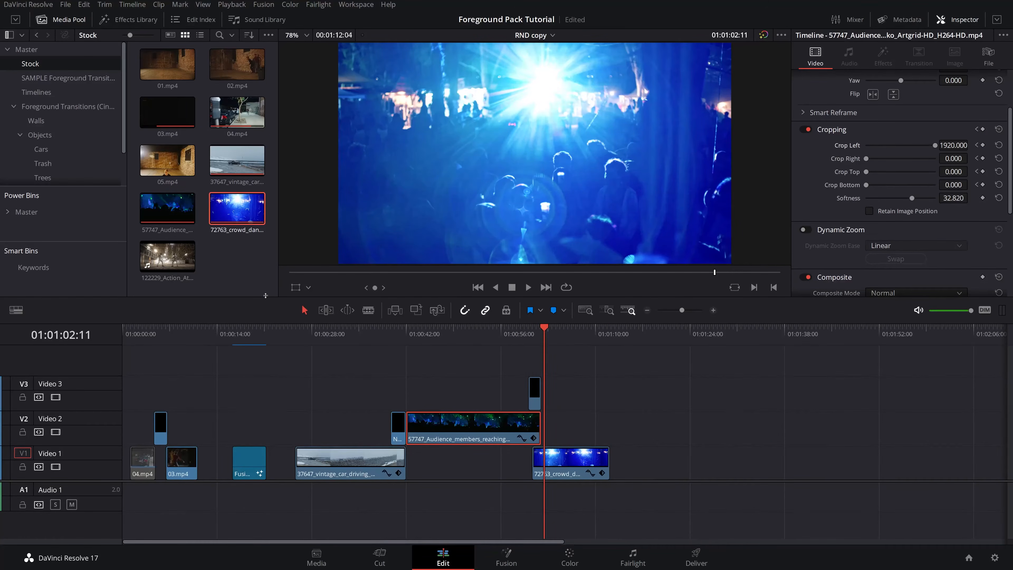
drag(265, 295, 270, 353)
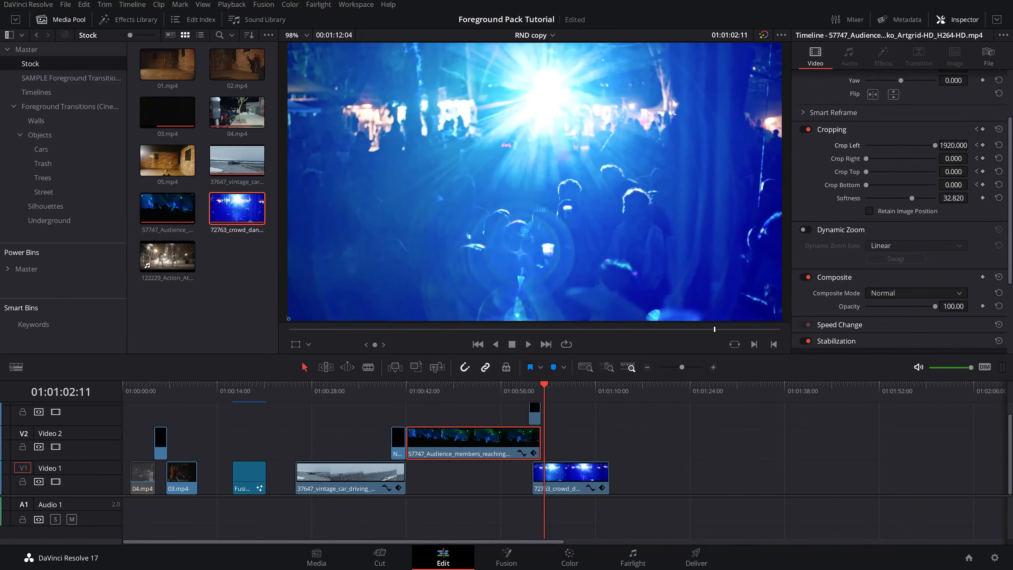